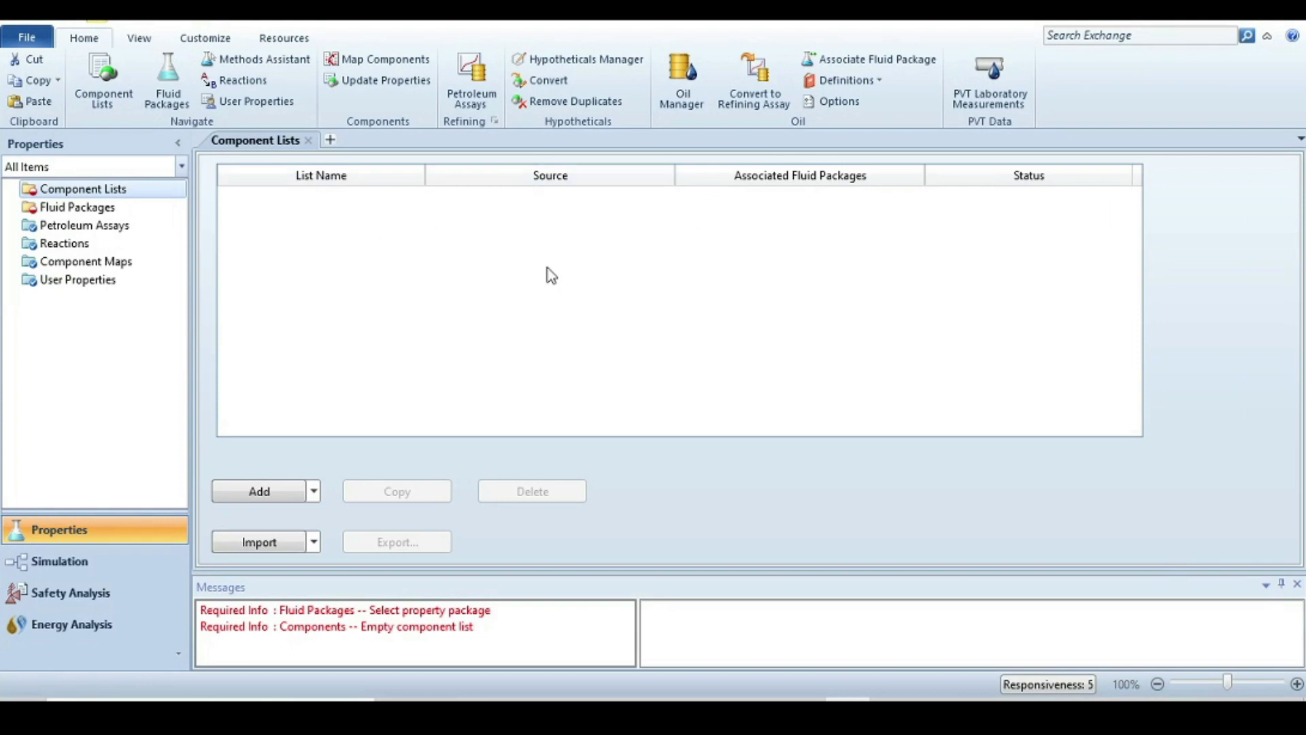
Step: Create a new component list containing Hydrogen
click(248, 498)
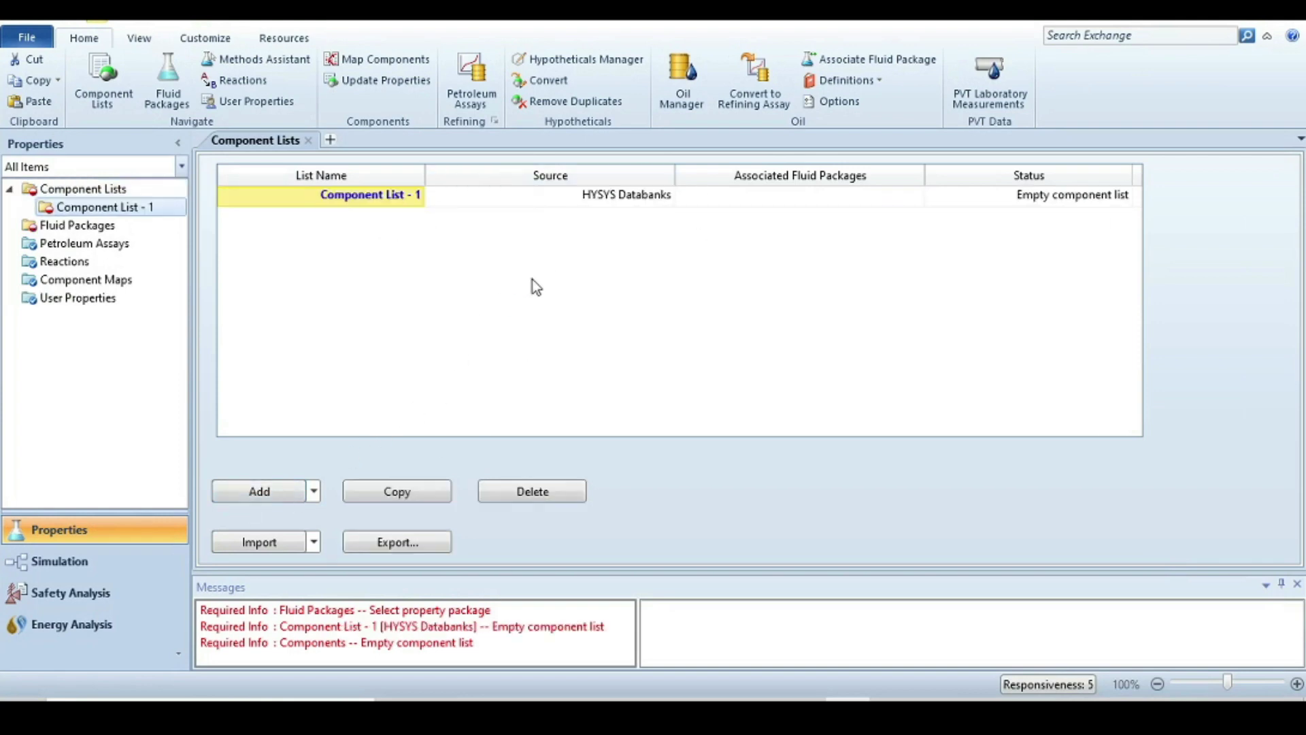
text(h)
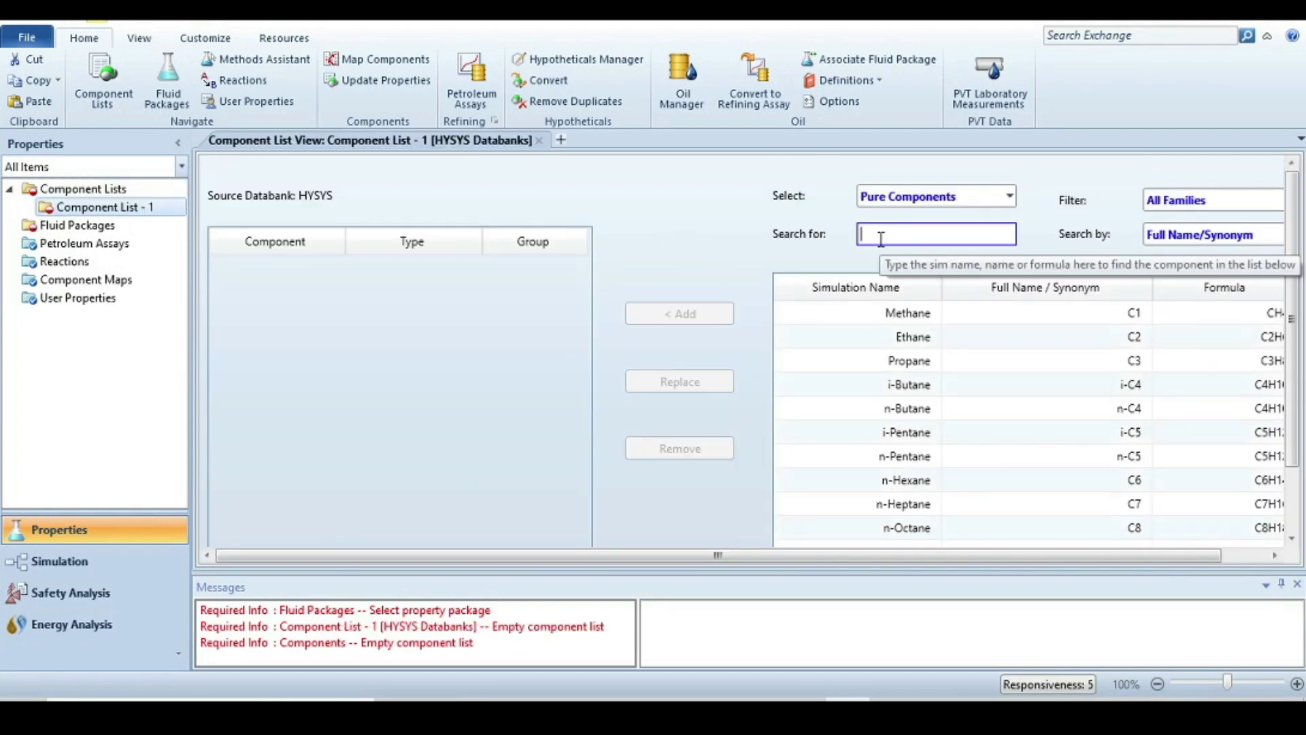
text(2)
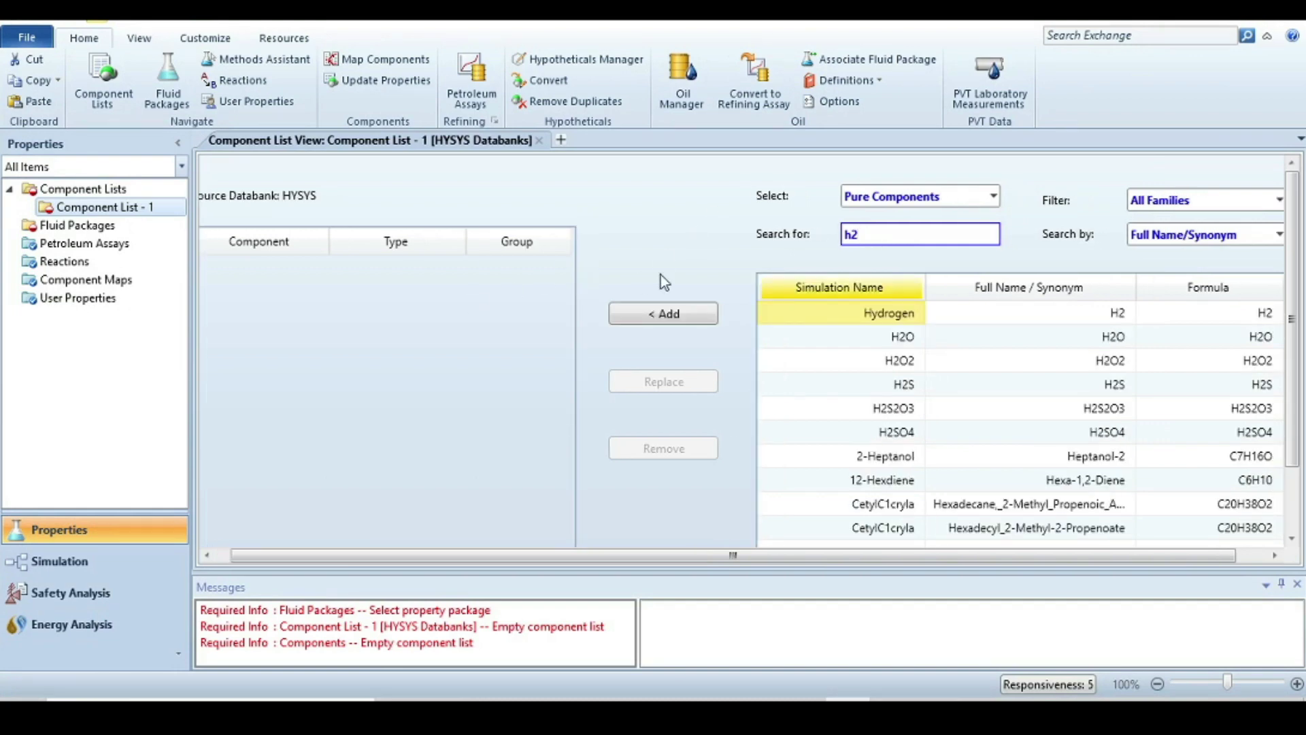
key(Return)
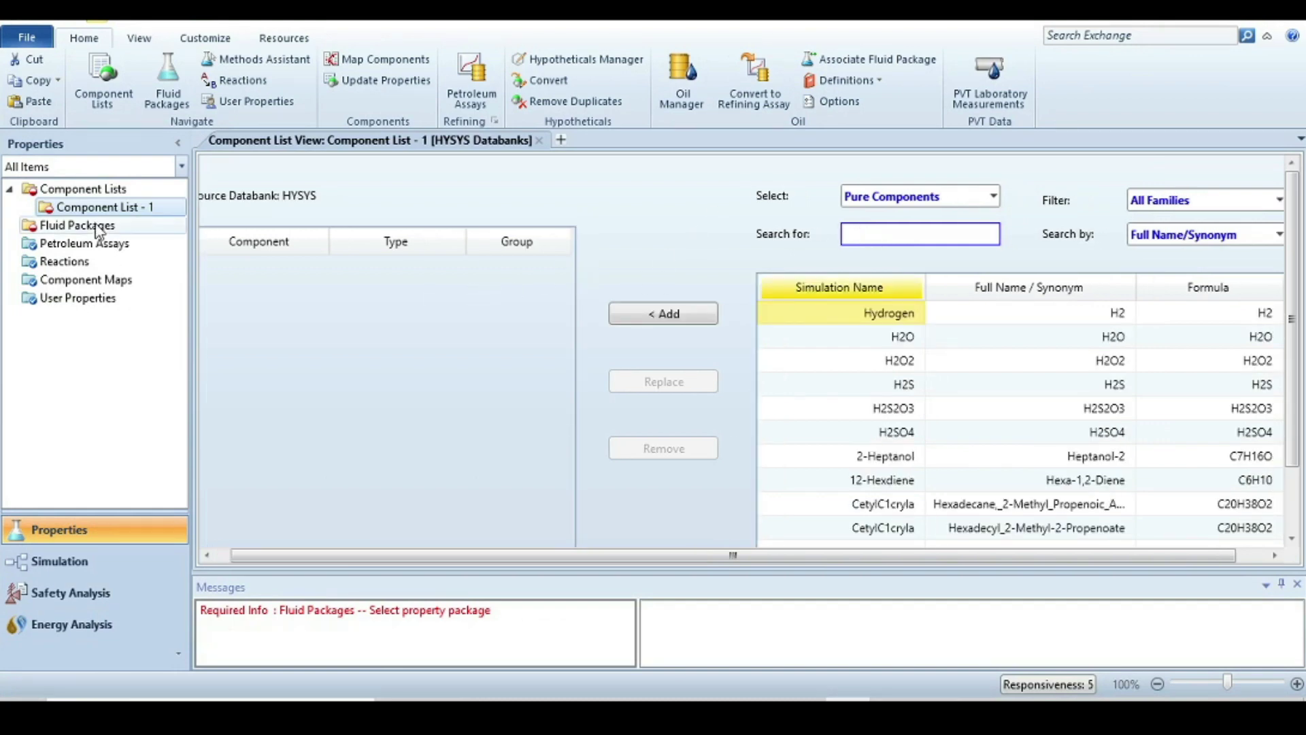
Step: Add a Peng-Robinson fluid package and enter the Simulation environment
double_click(96, 226)
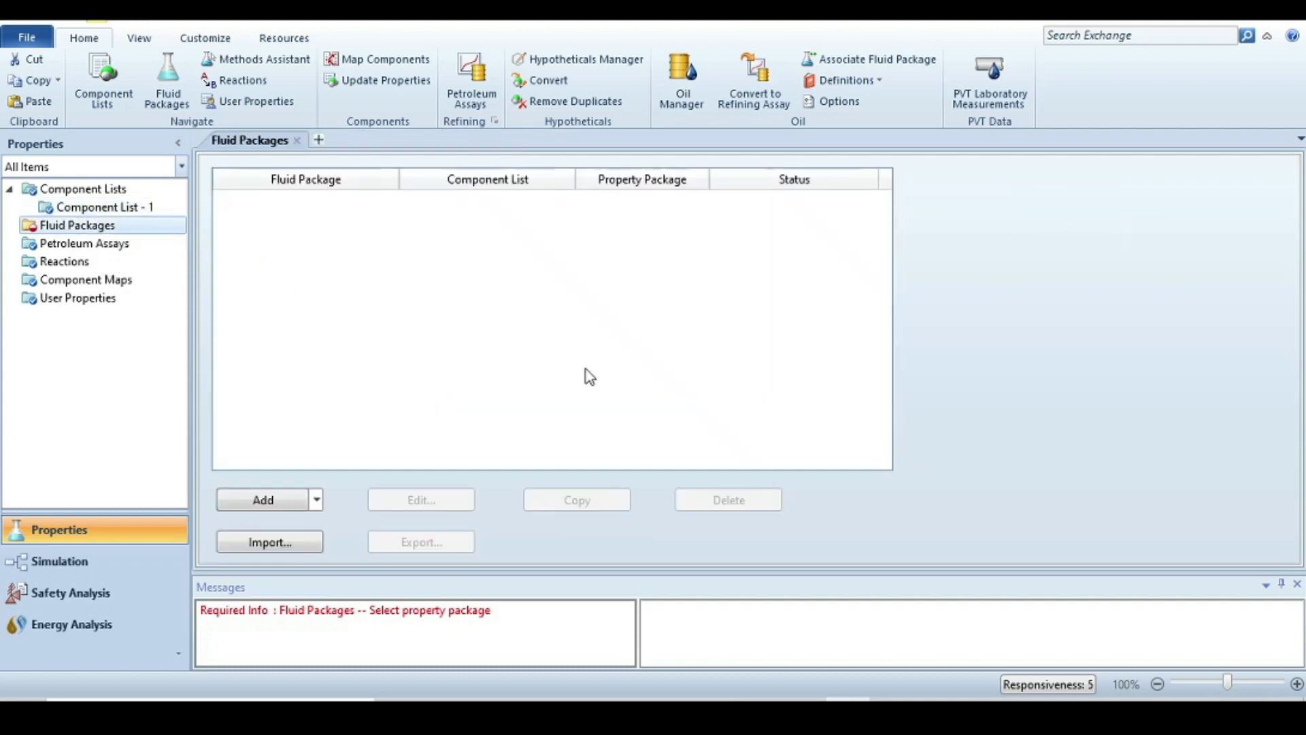
click(264, 499)
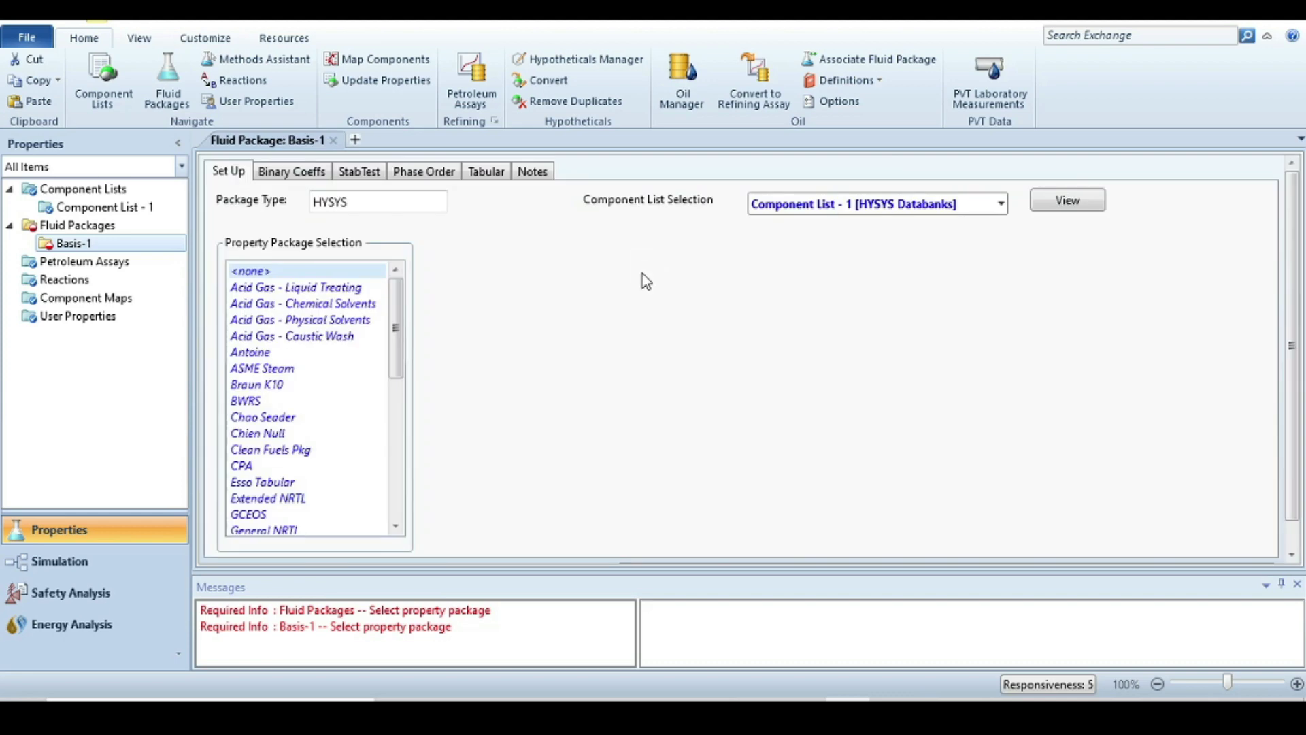
scroll(392, 392, down, 3)
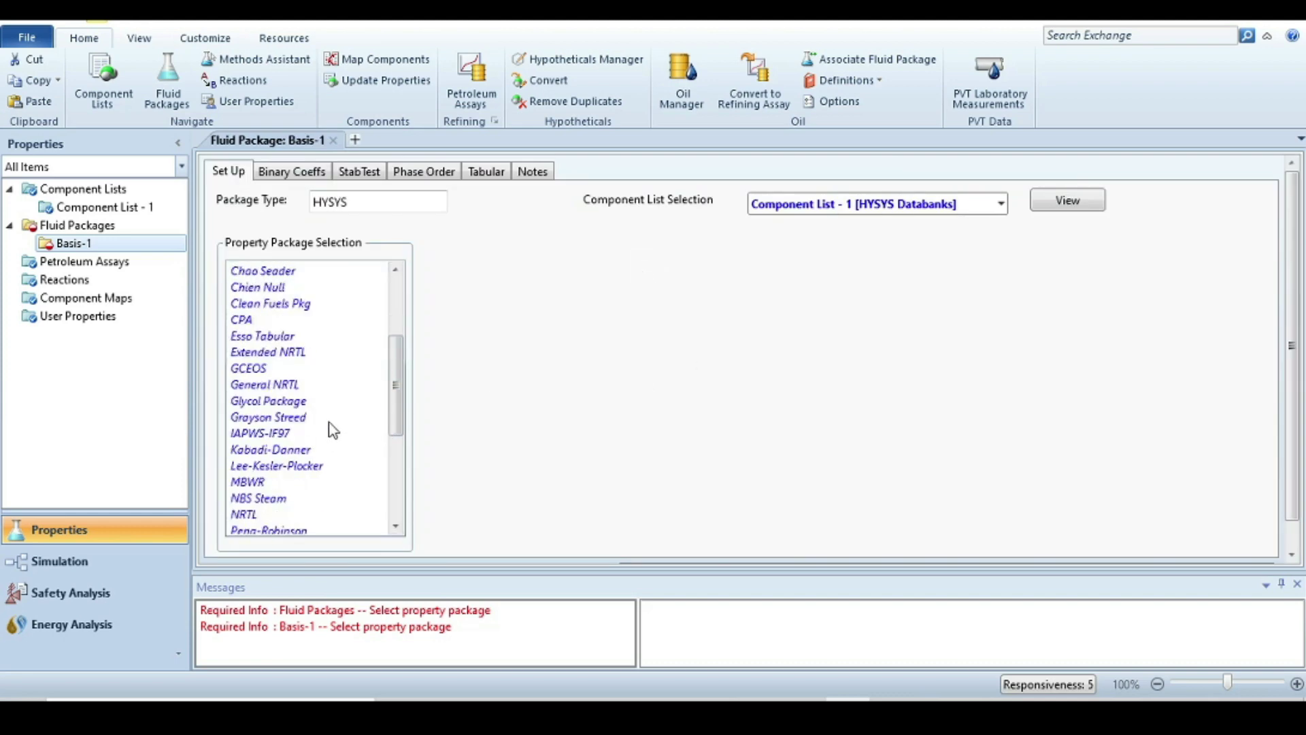
scroll(307, 479, down, 1)
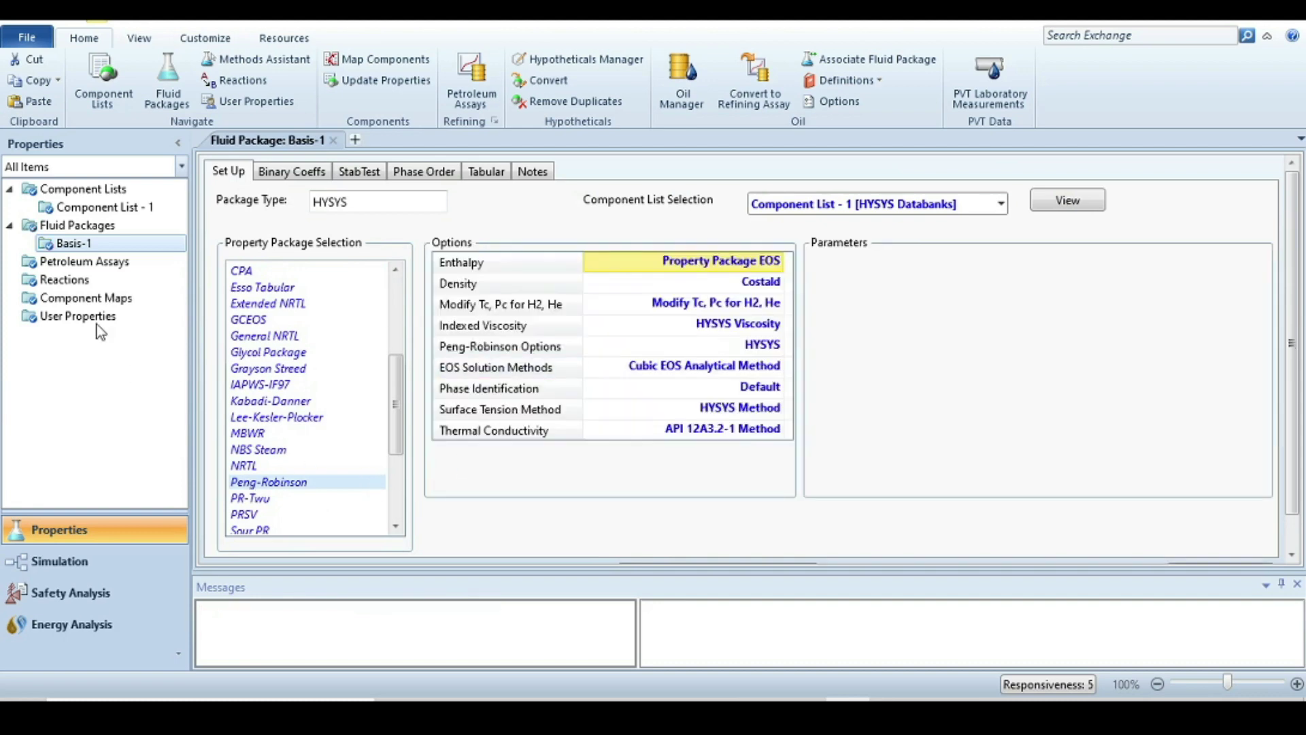
click(65, 565)
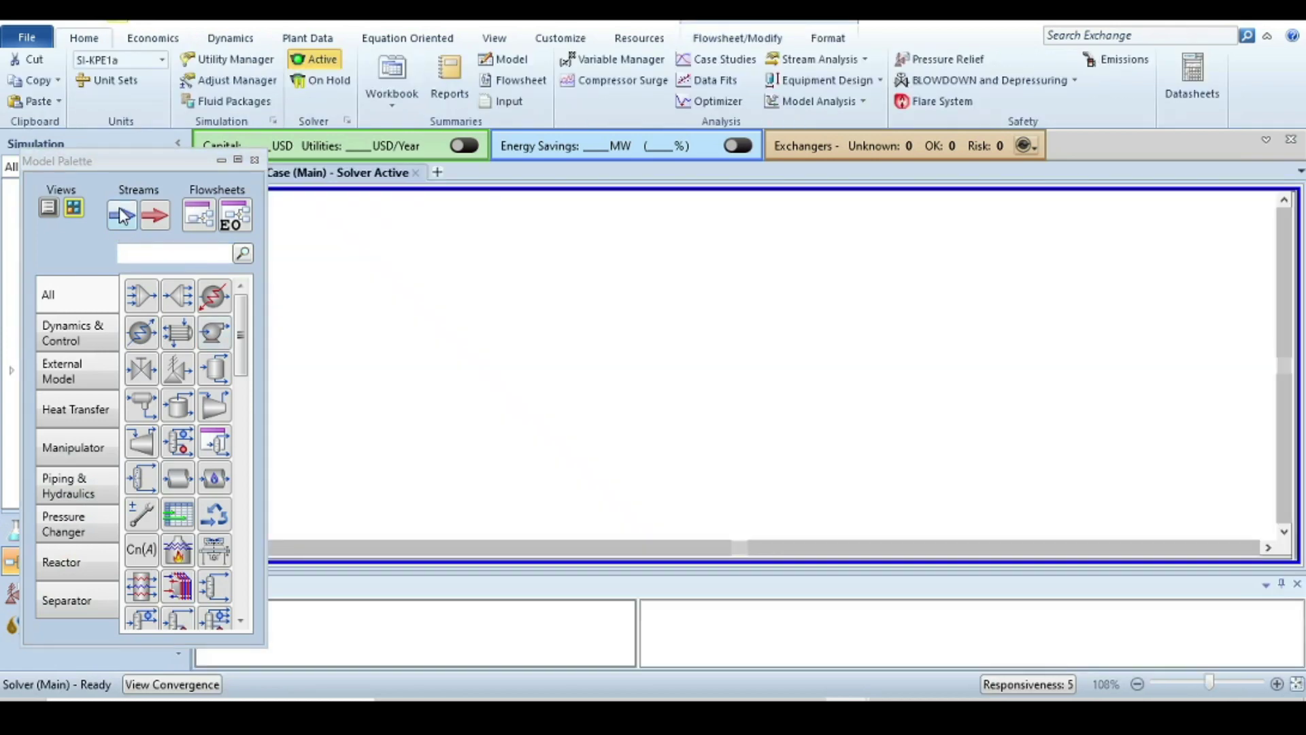
Step: Place a material stream on the flowsheet and name it hydrogen
click(122, 217)
click(504, 303)
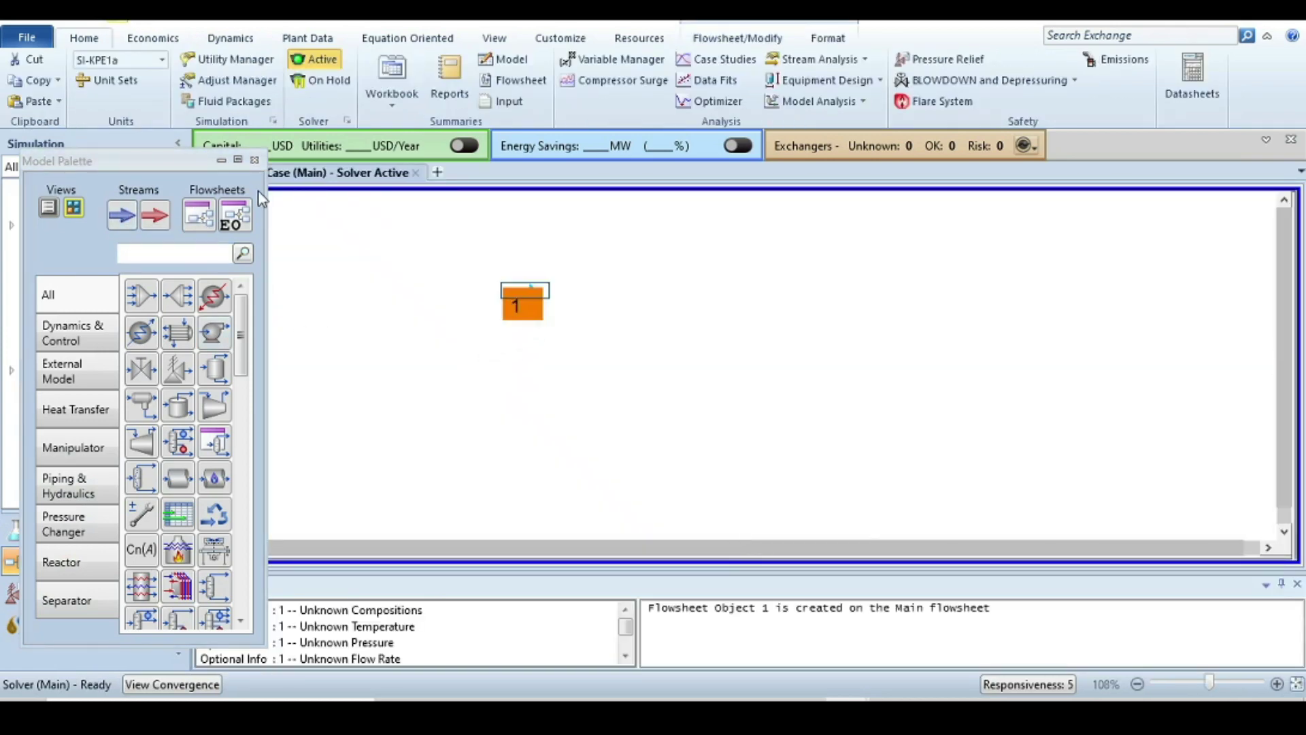
click(254, 160)
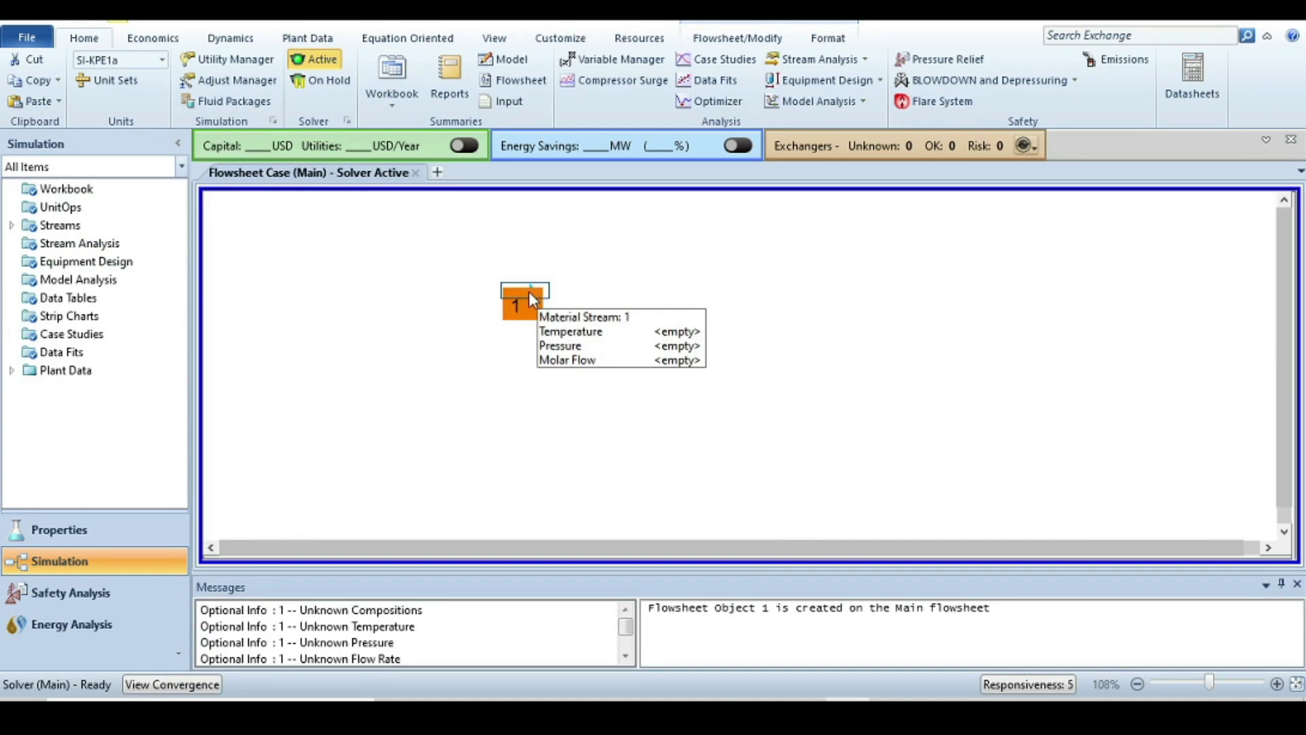
double_click(529, 291)
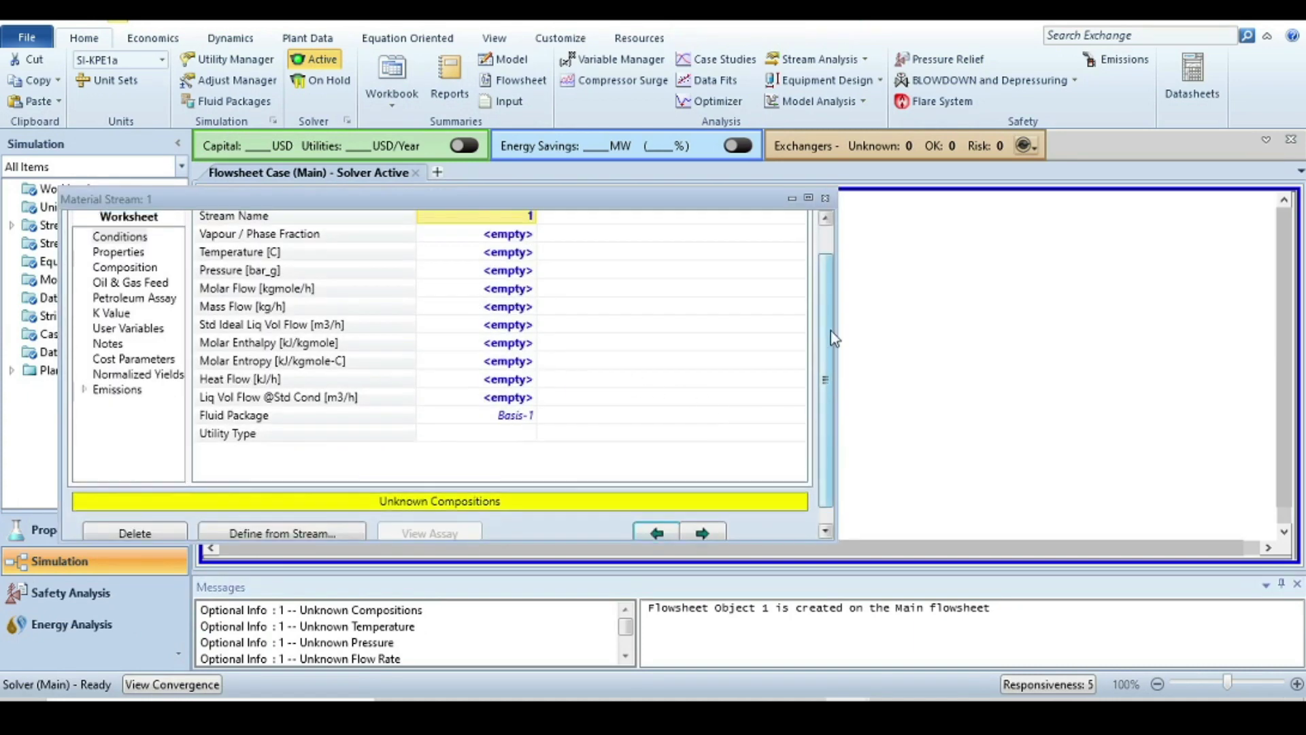
scroll(825, 331, up, 1)
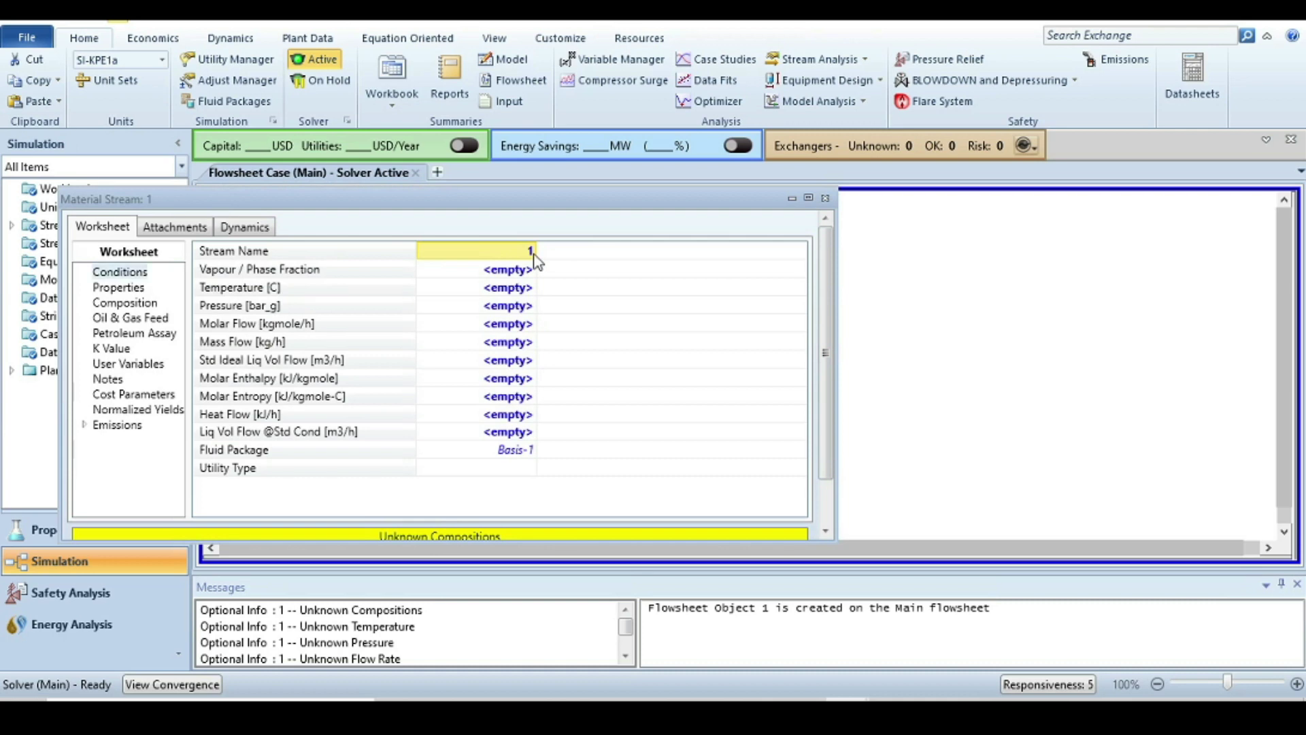
text(hy)
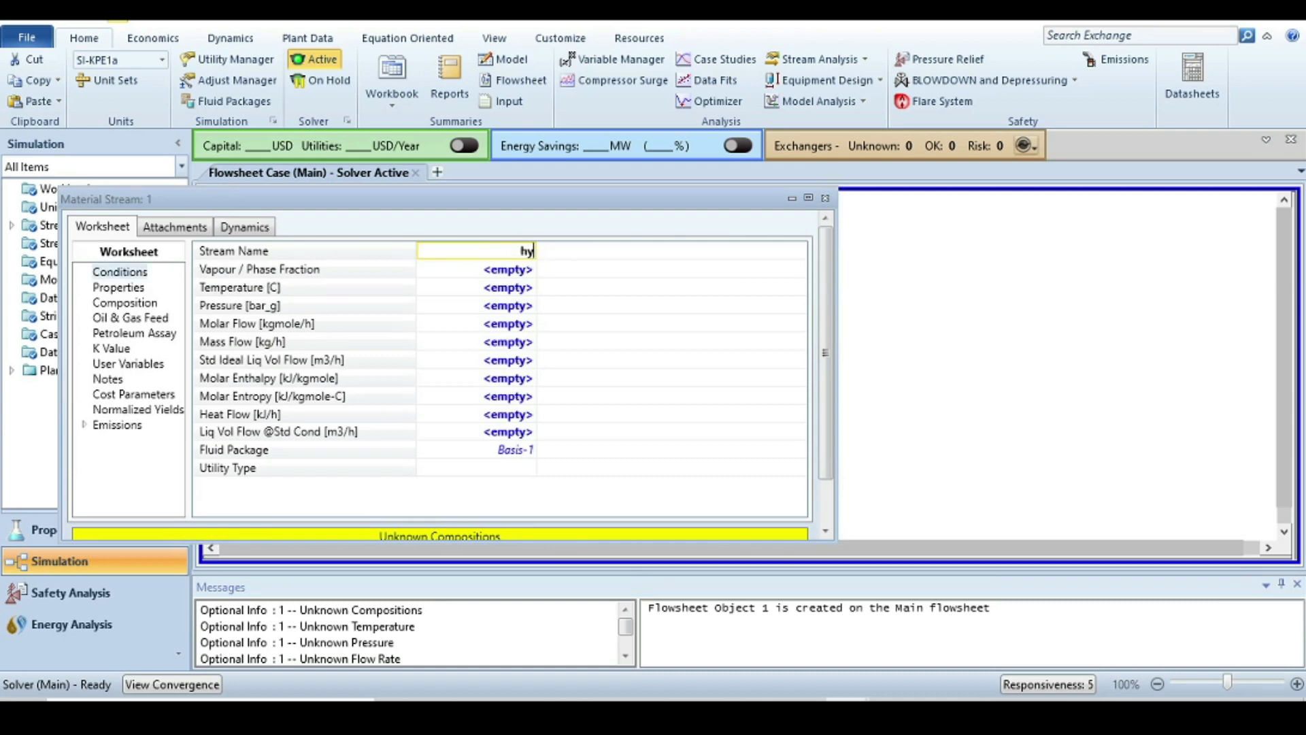
text(drogen)
key(Return)
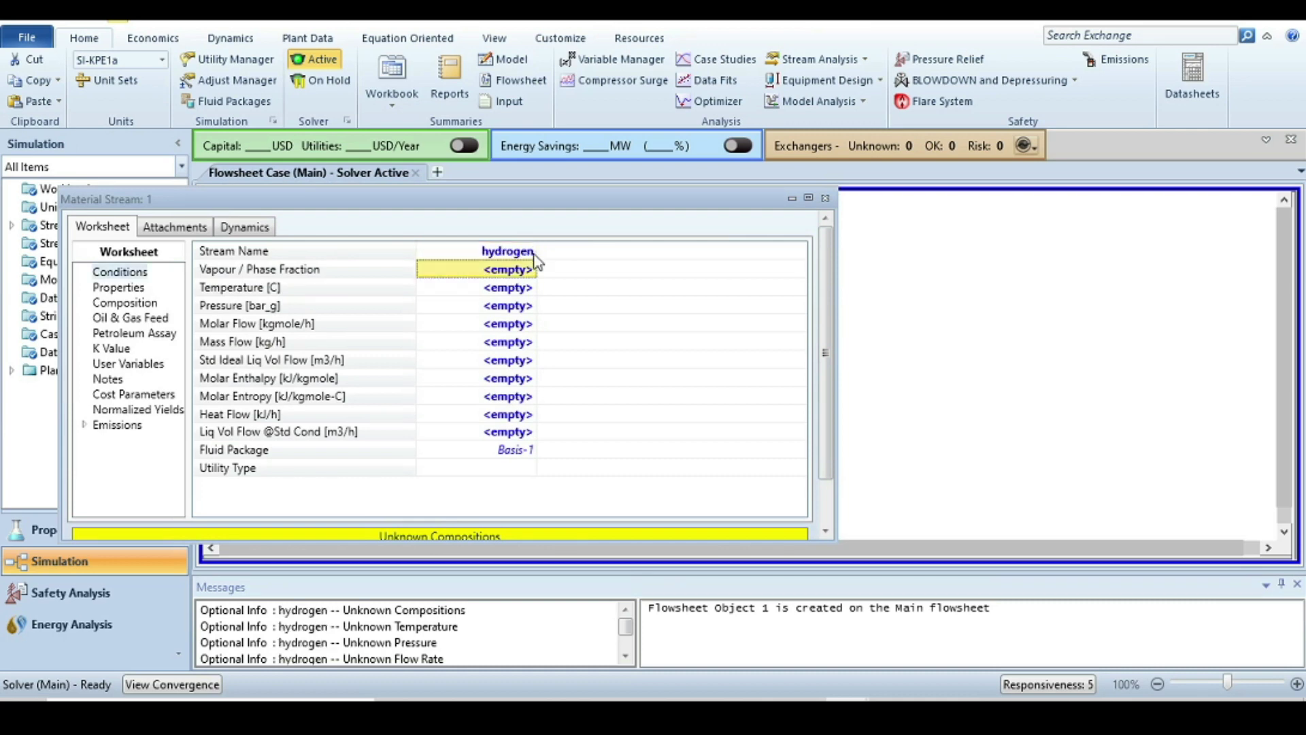
Step: Set the hydrogen stream to 10 °C, 100 bar_g and 2 kgmole/h molar flow
key(Down)
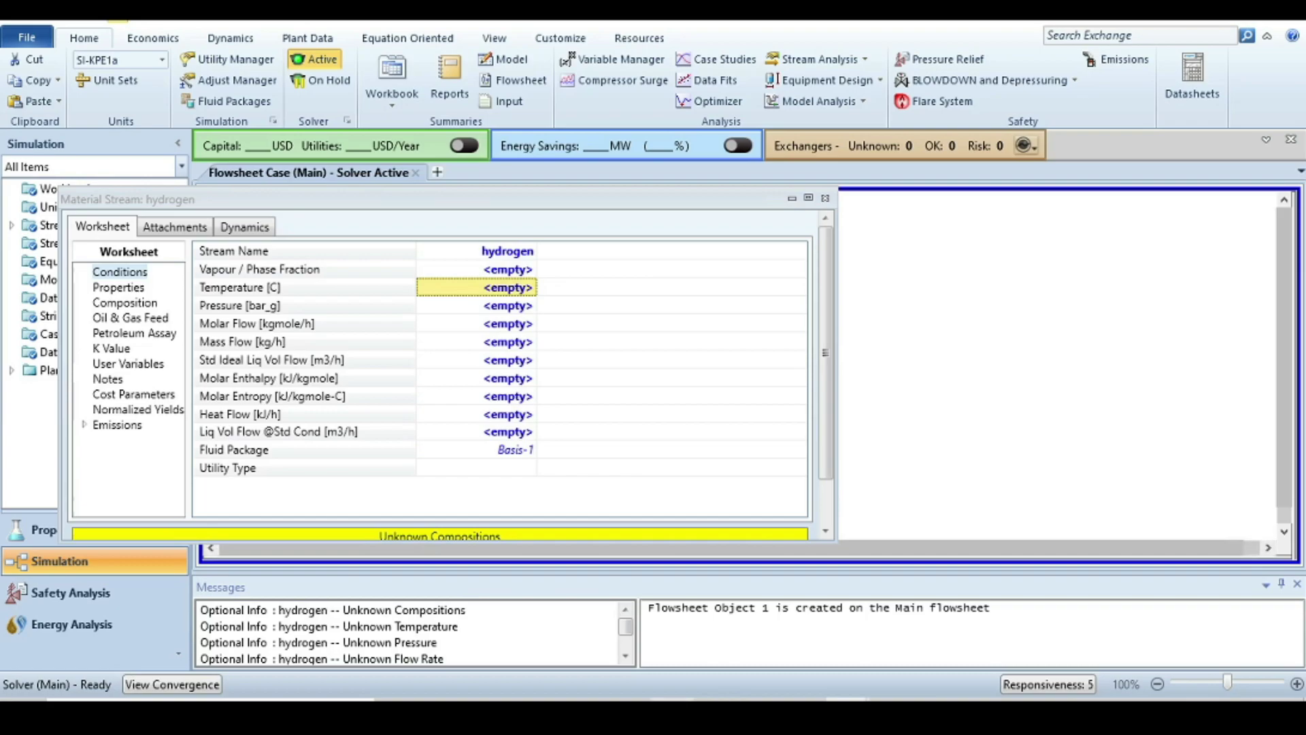
key(alt+Tab)
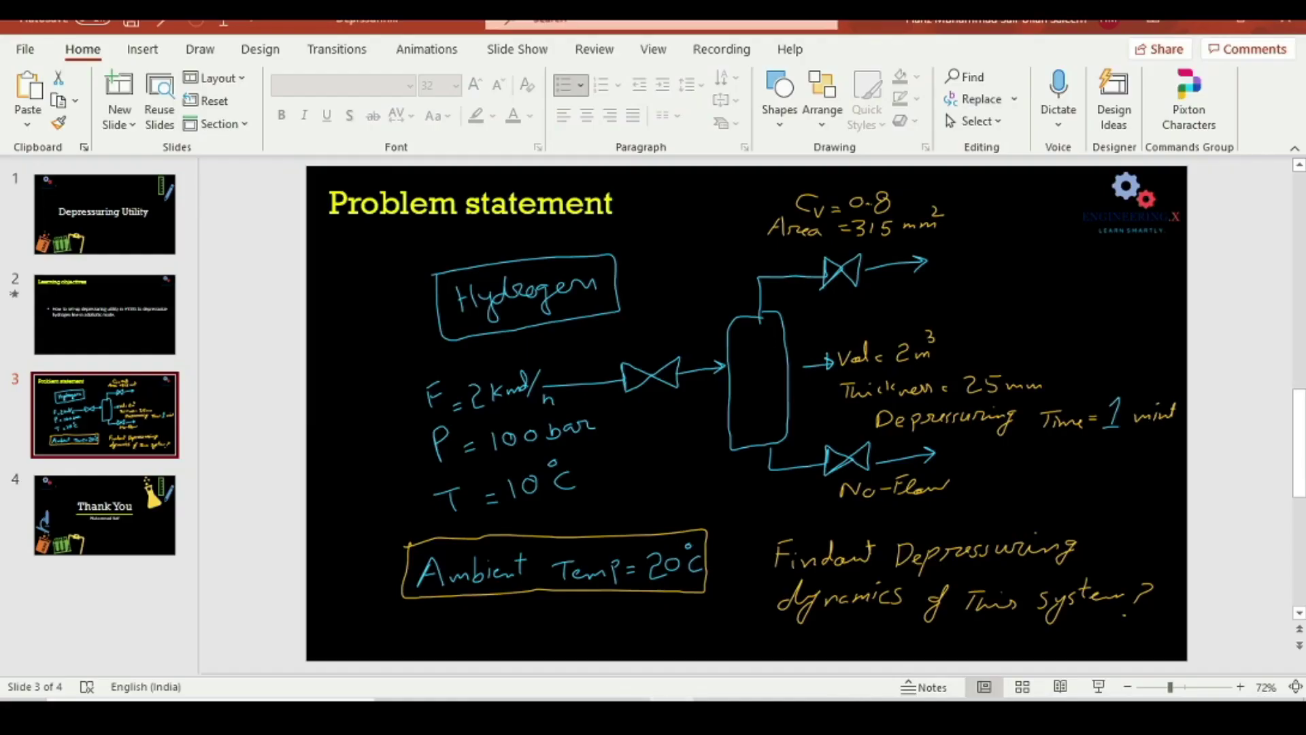
key(alt+Tab)
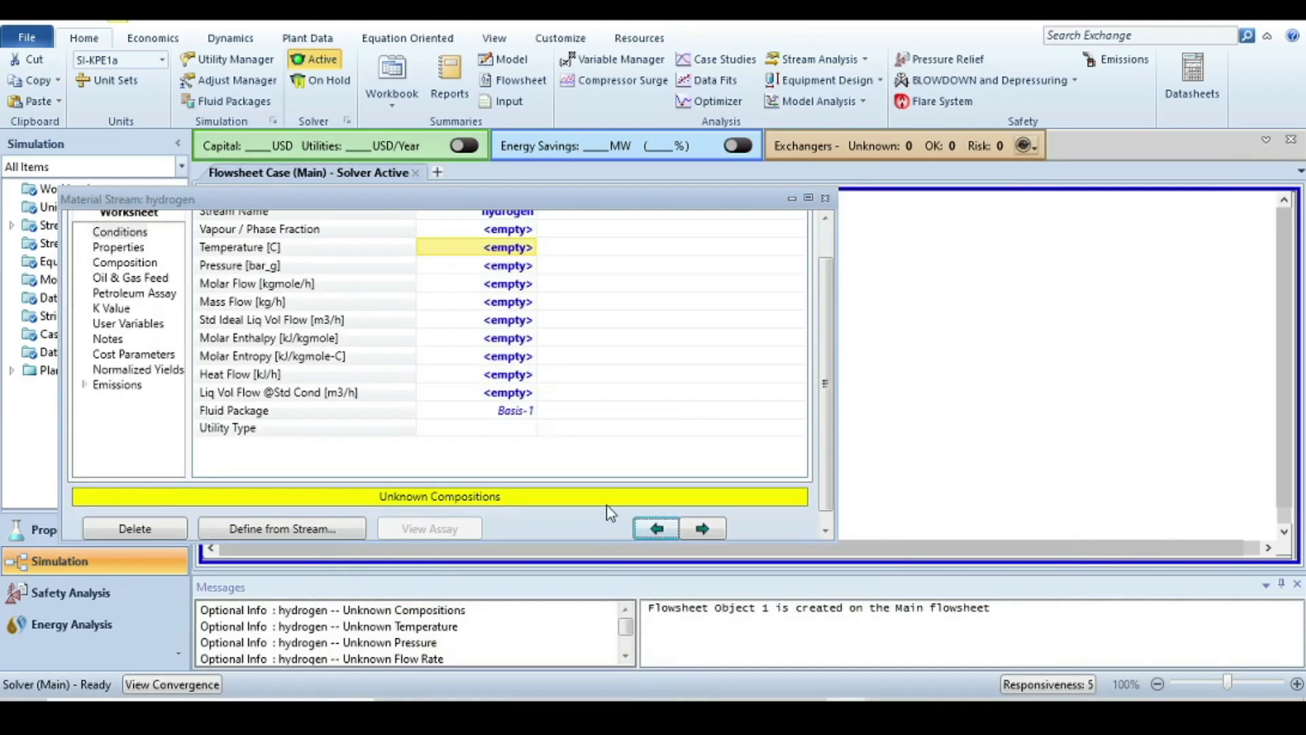
click(501, 245)
text(10)
key(Return)
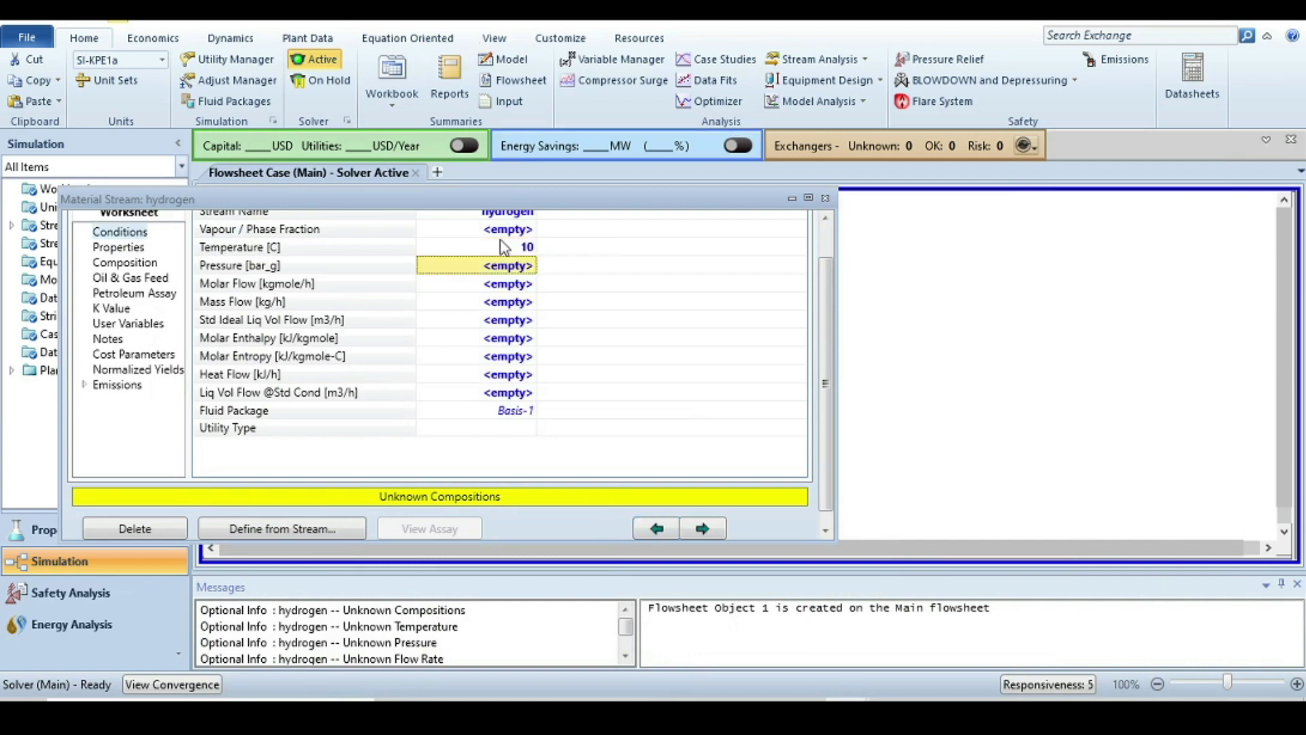
text(5)
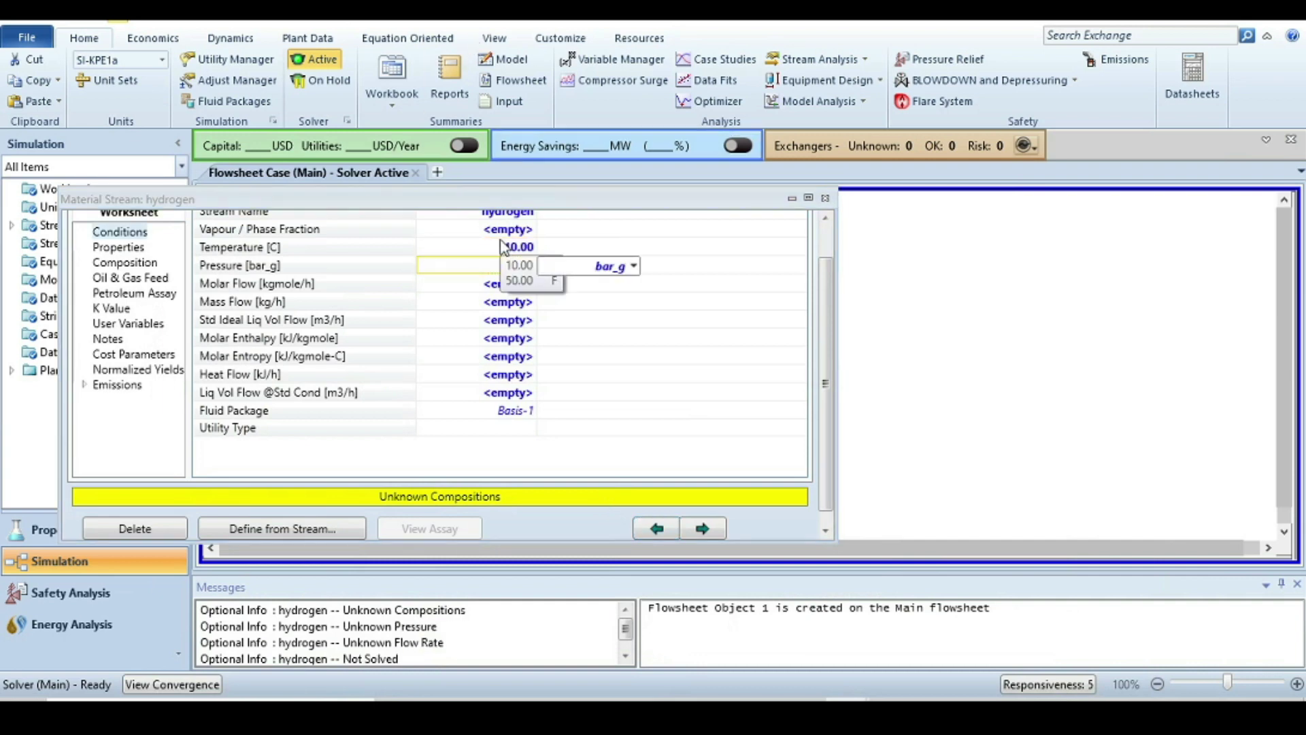
text(100)
key(Return)
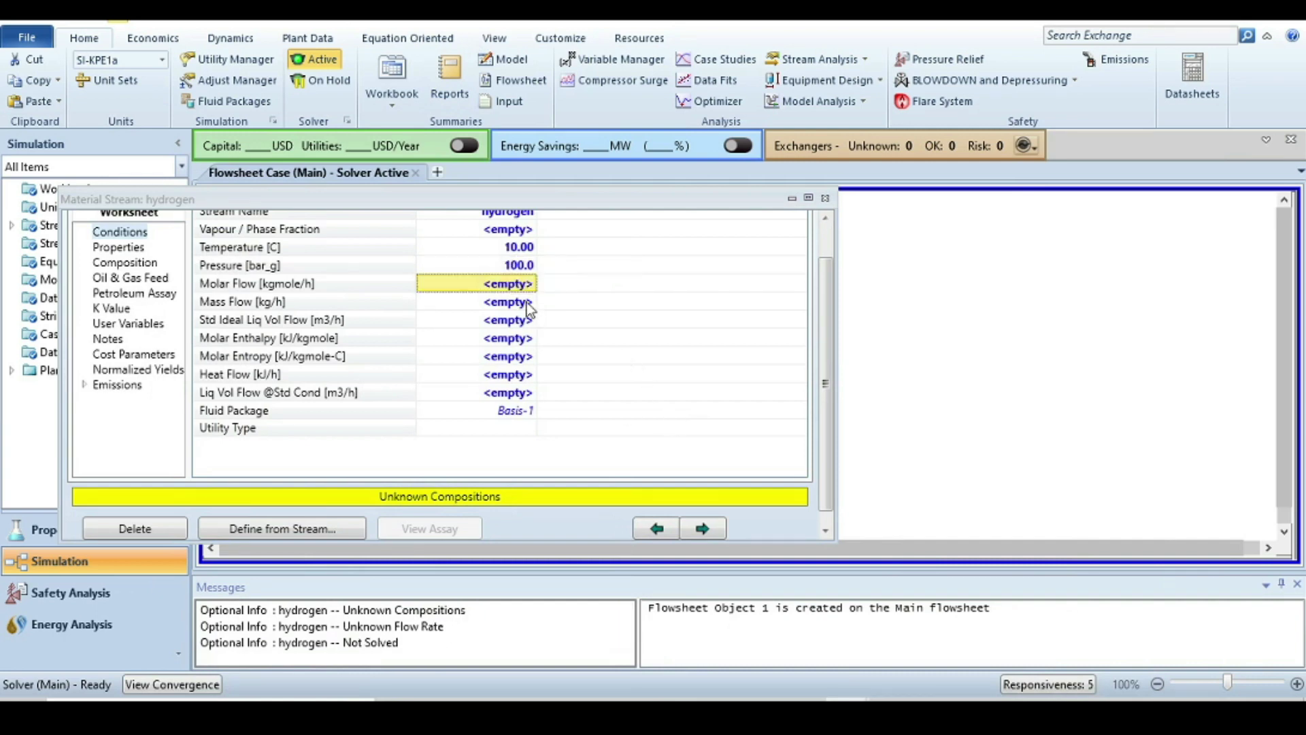
text(2)
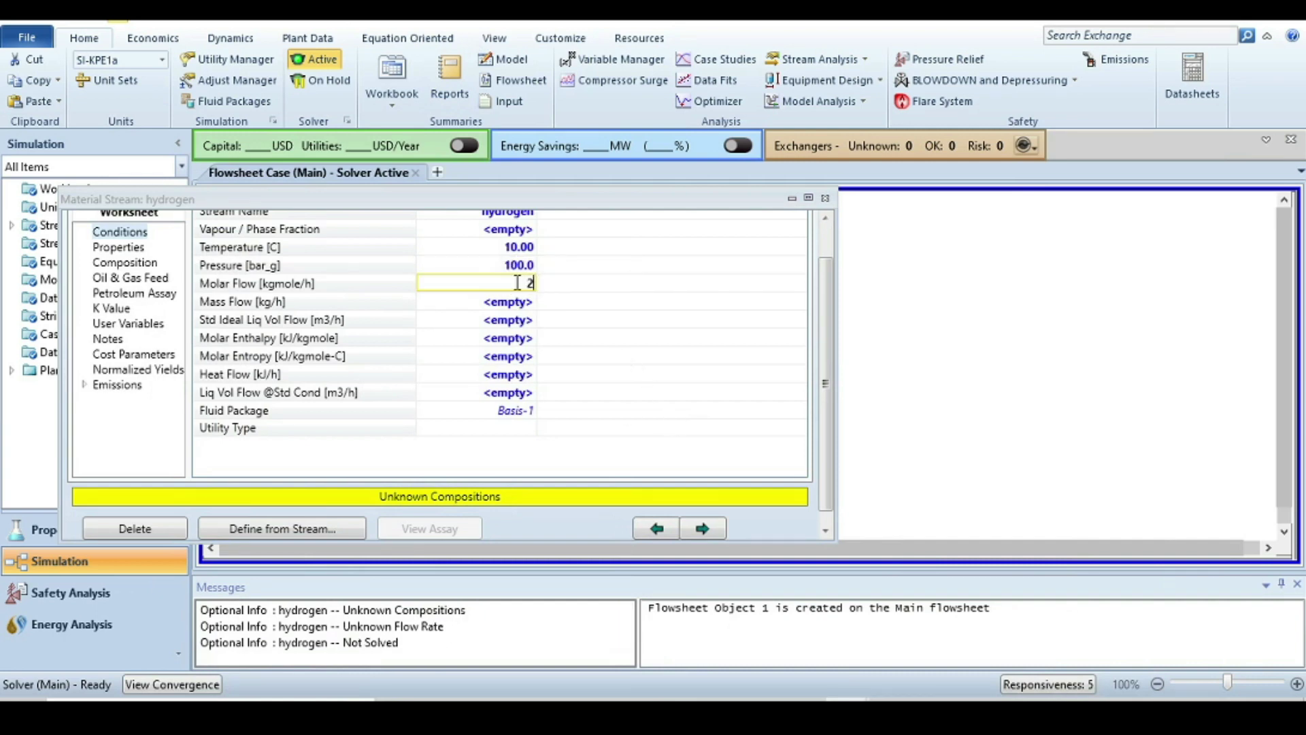
key(Return)
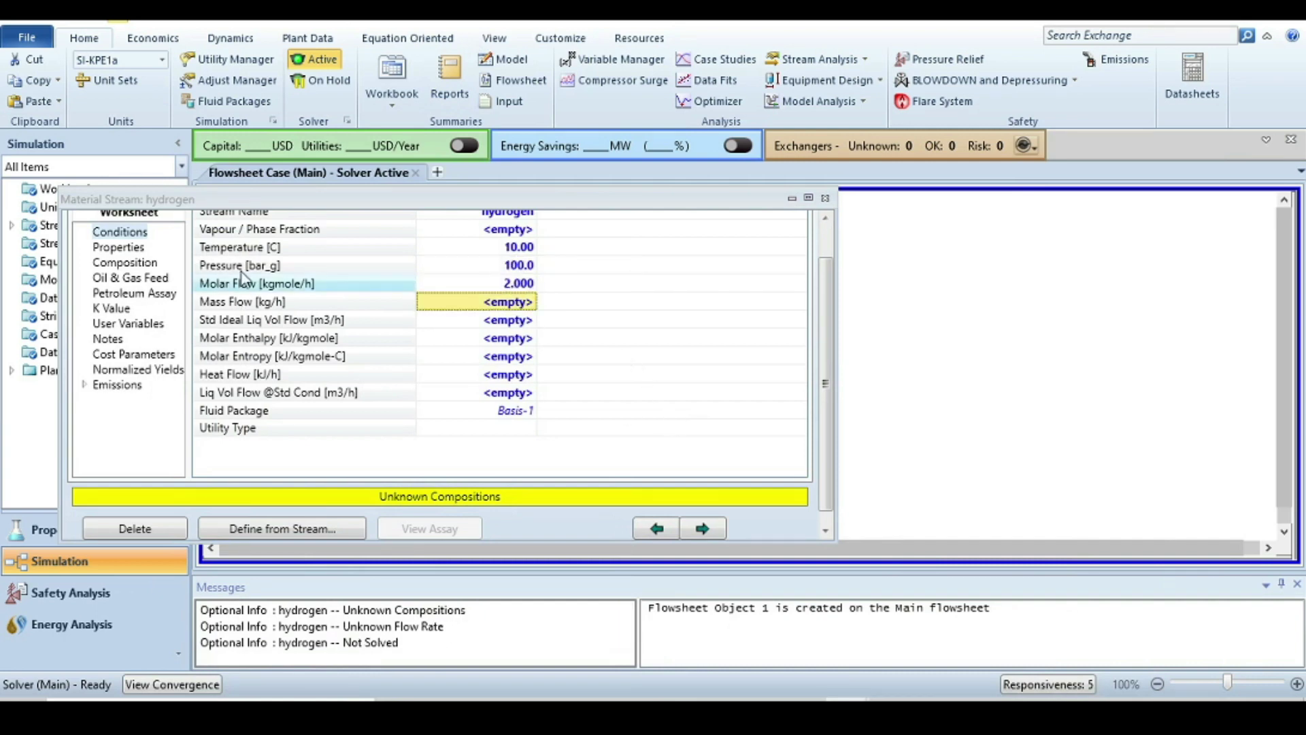
Step: Give the stream a hydrogen mole fraction of 1 and close its window
click(153, 266)
text(1)
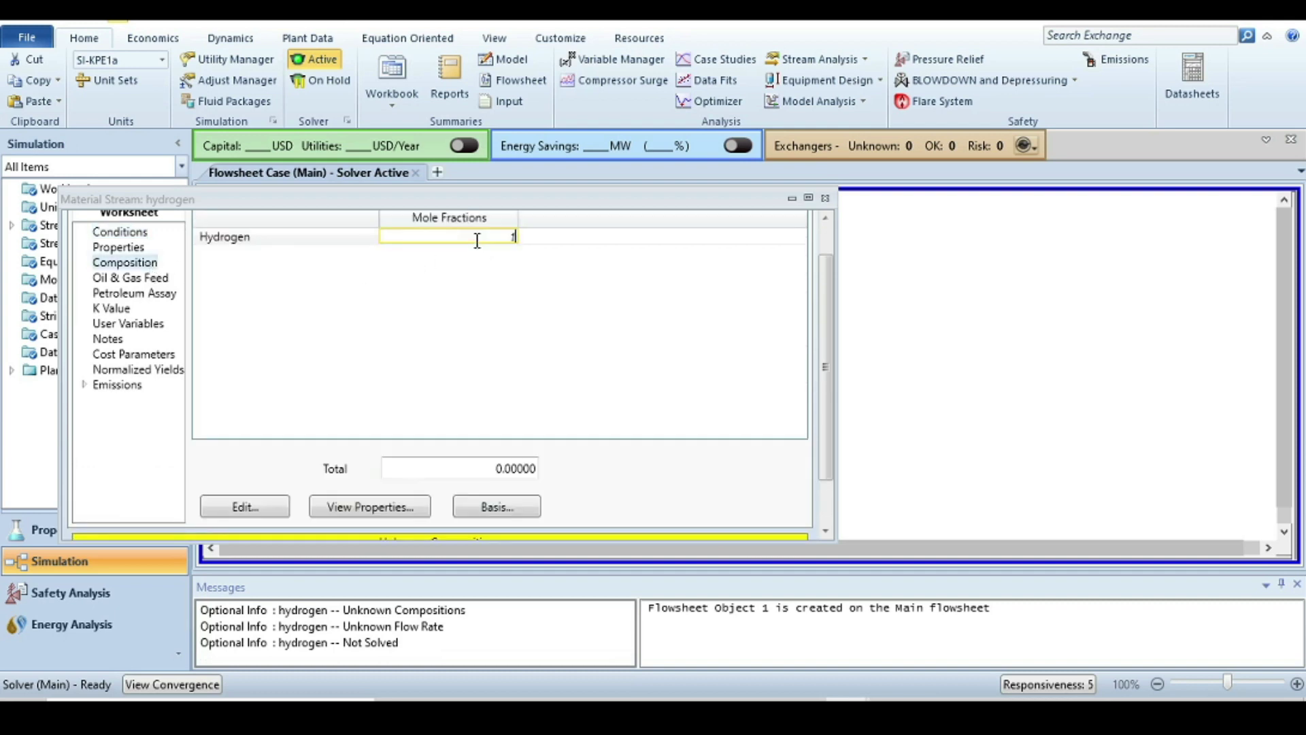
key(Return)
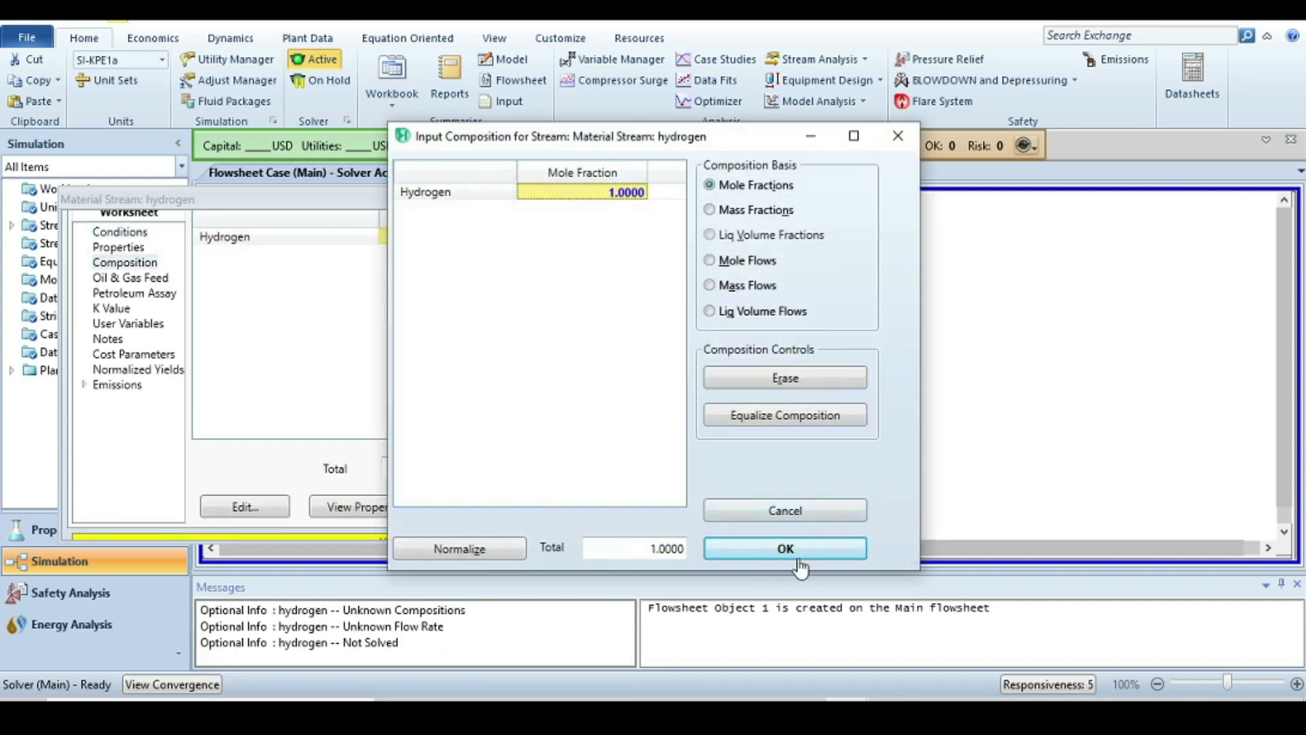
click(787, 553)
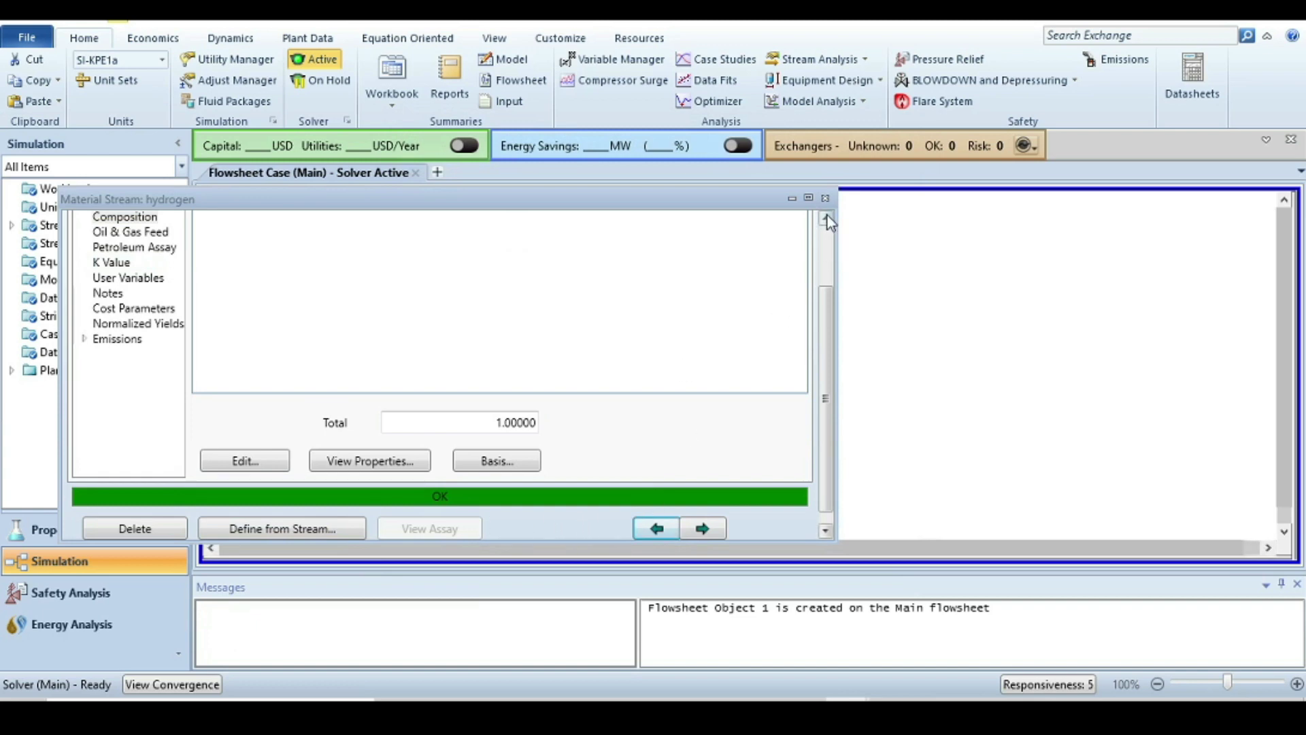
click(825, 198)
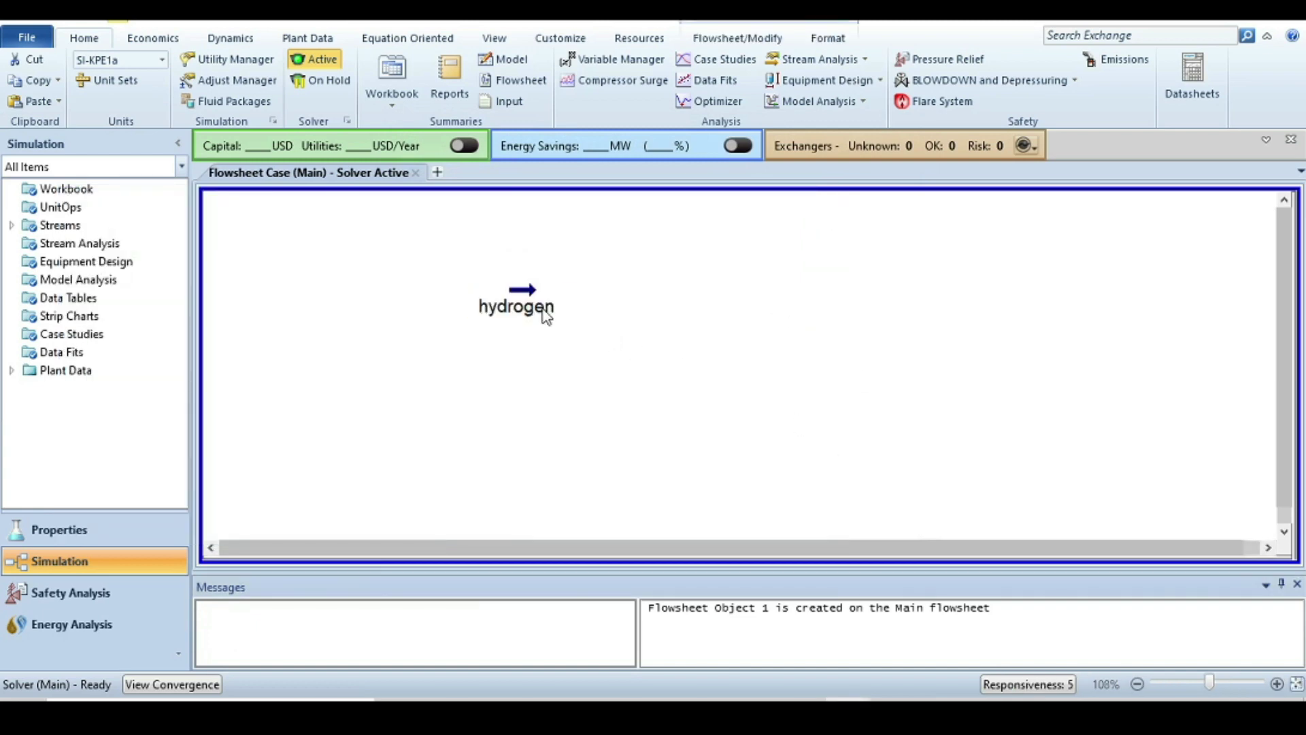
click(515, 297)
Step: Add a Depressuring Utility from the BLOWDOWN and Depressuring list
drag(514, 292, 414, 279)
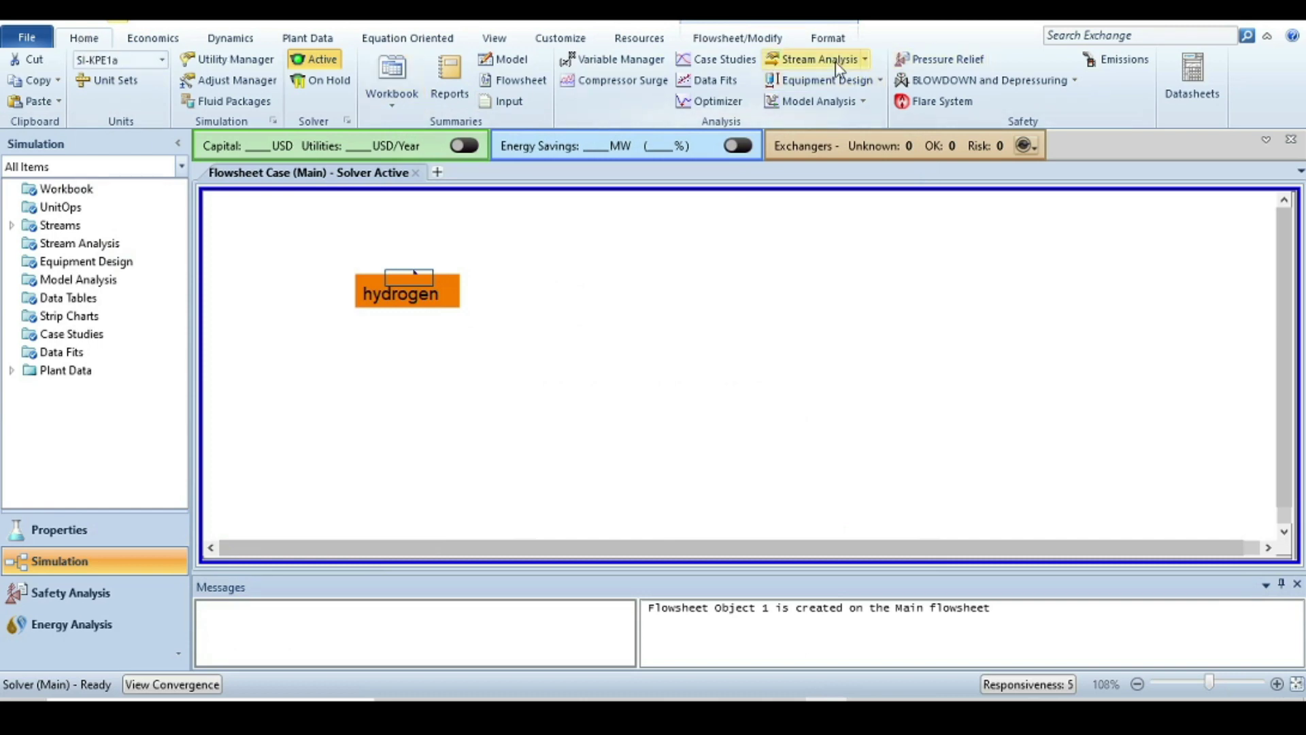
click(940, 82)
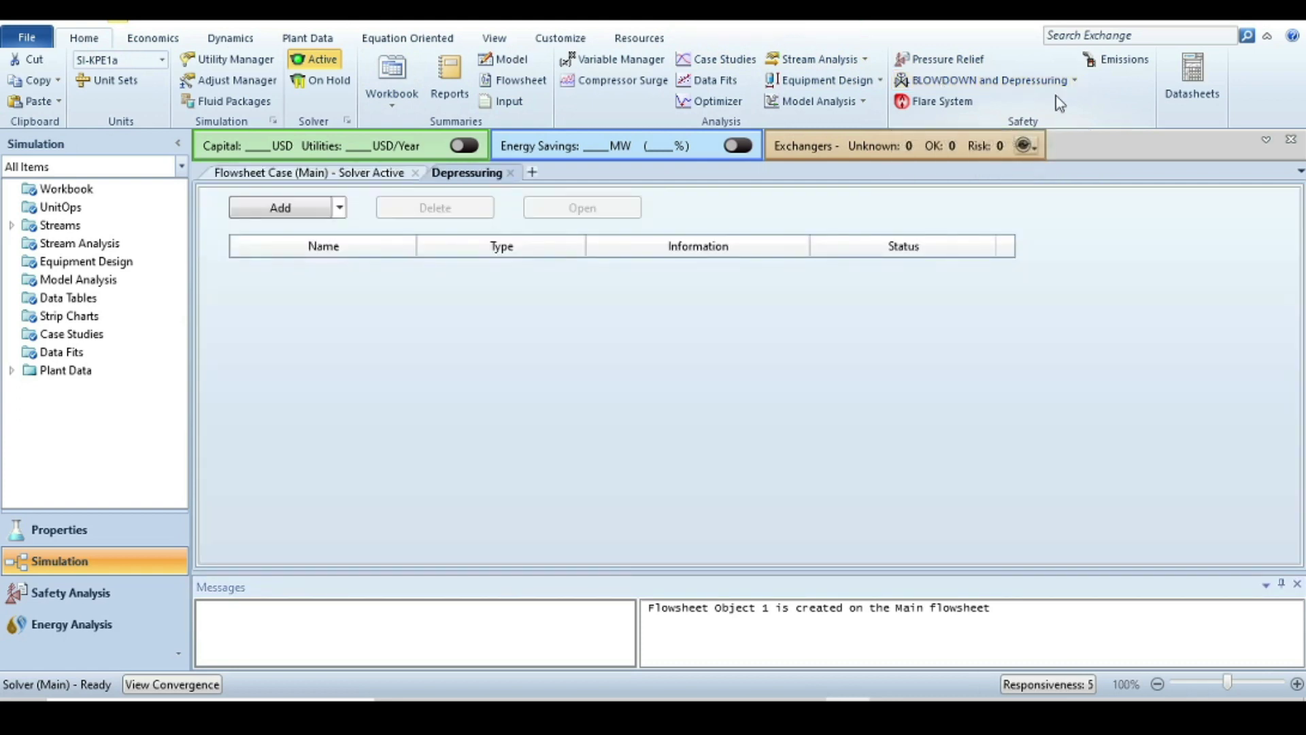
click(286, 210)
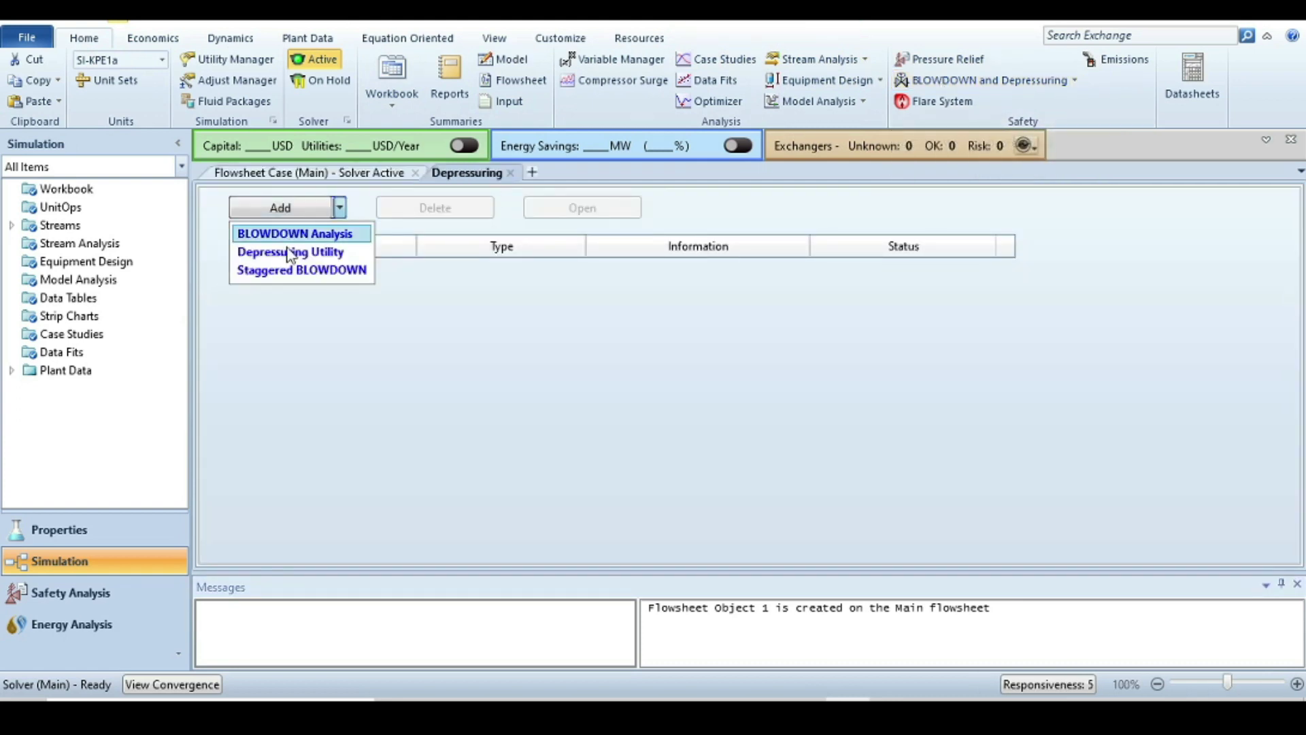
click(289, 251)
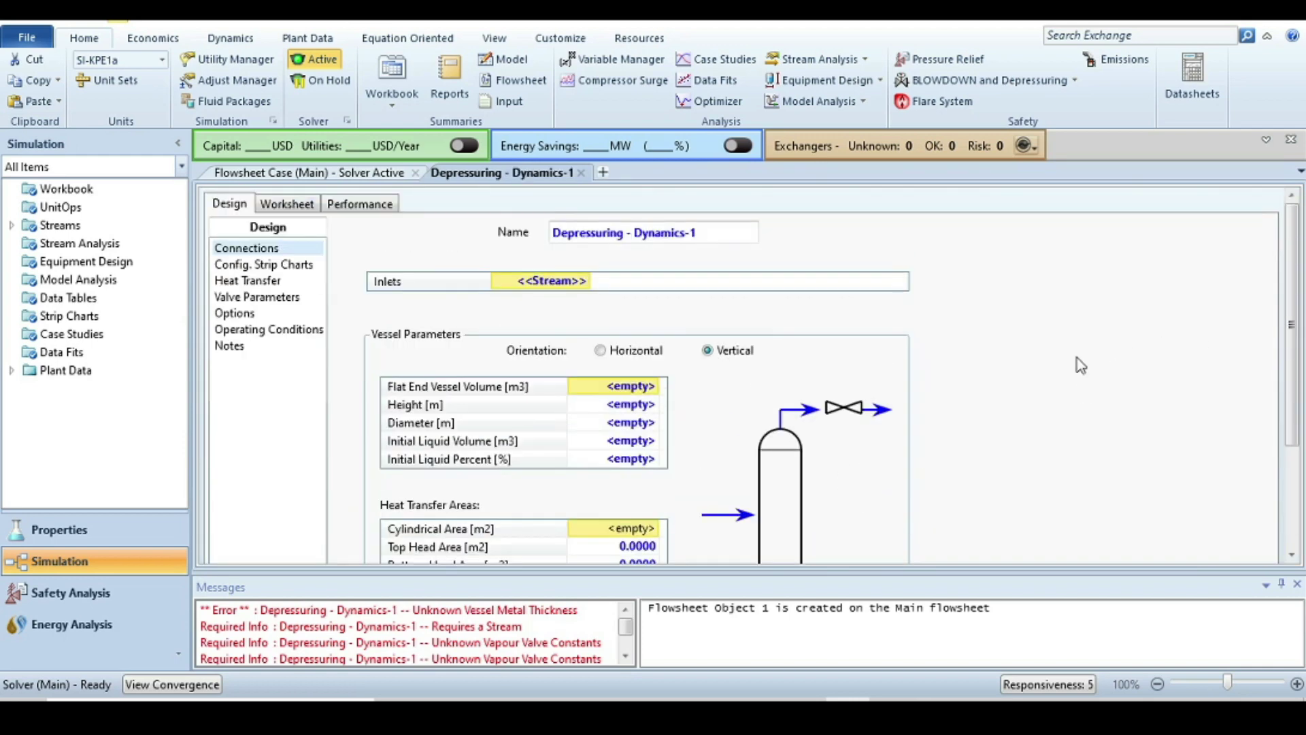
Step: Use hydrogen as the vessel inlet and set the flat-end vessel volume to 2 m3
click(580, 285)
click(584, 285)
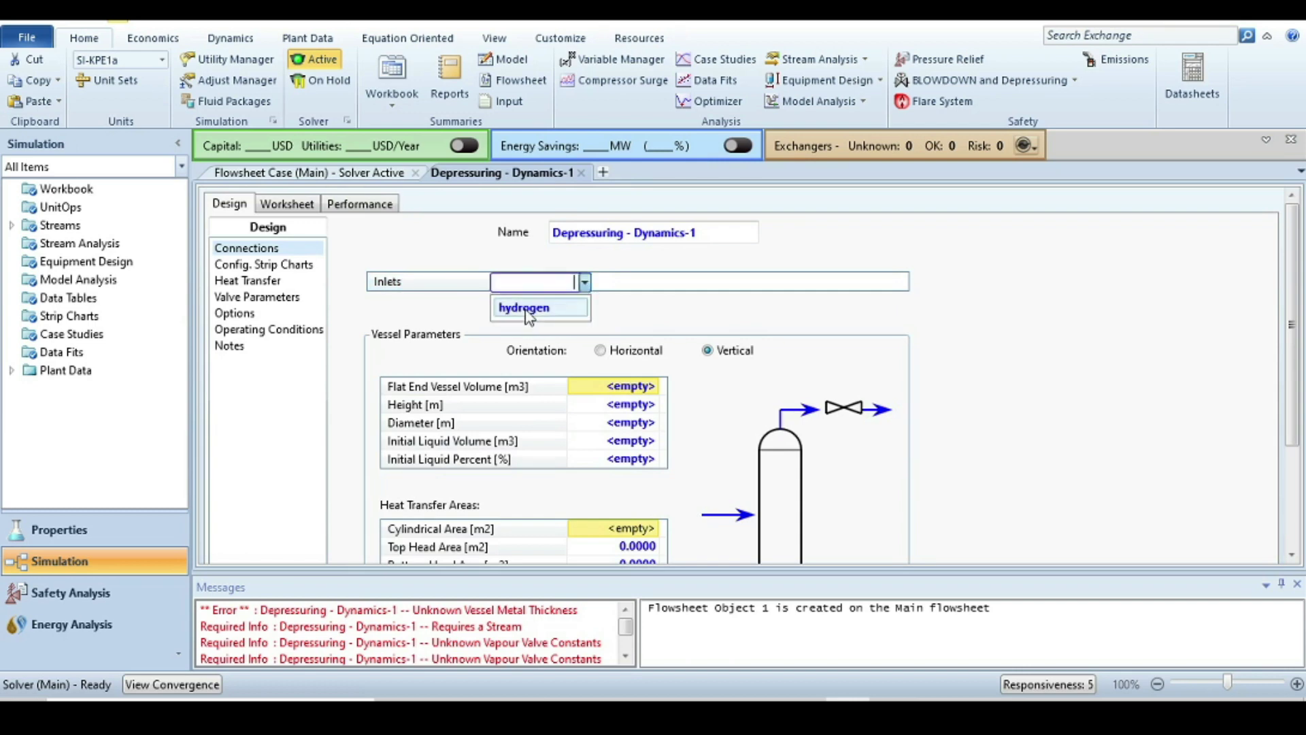
click(526, 308)
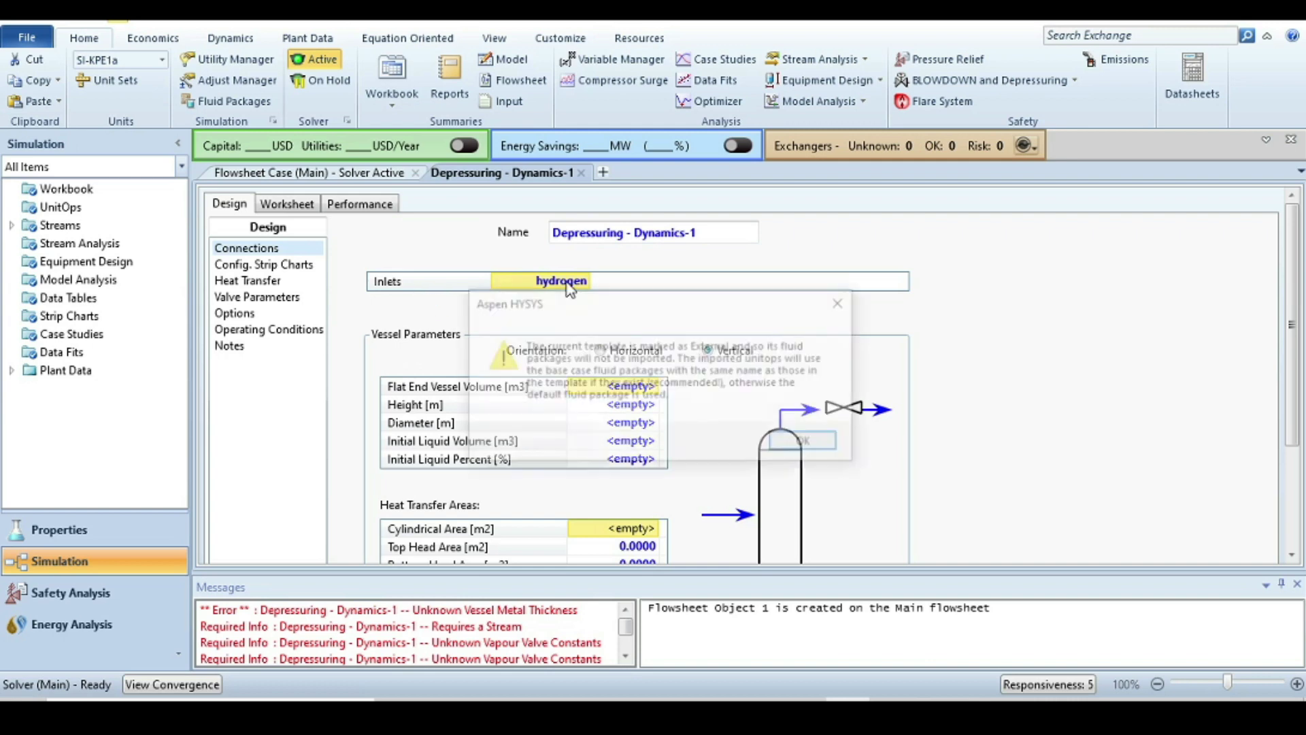
click(810, 443)
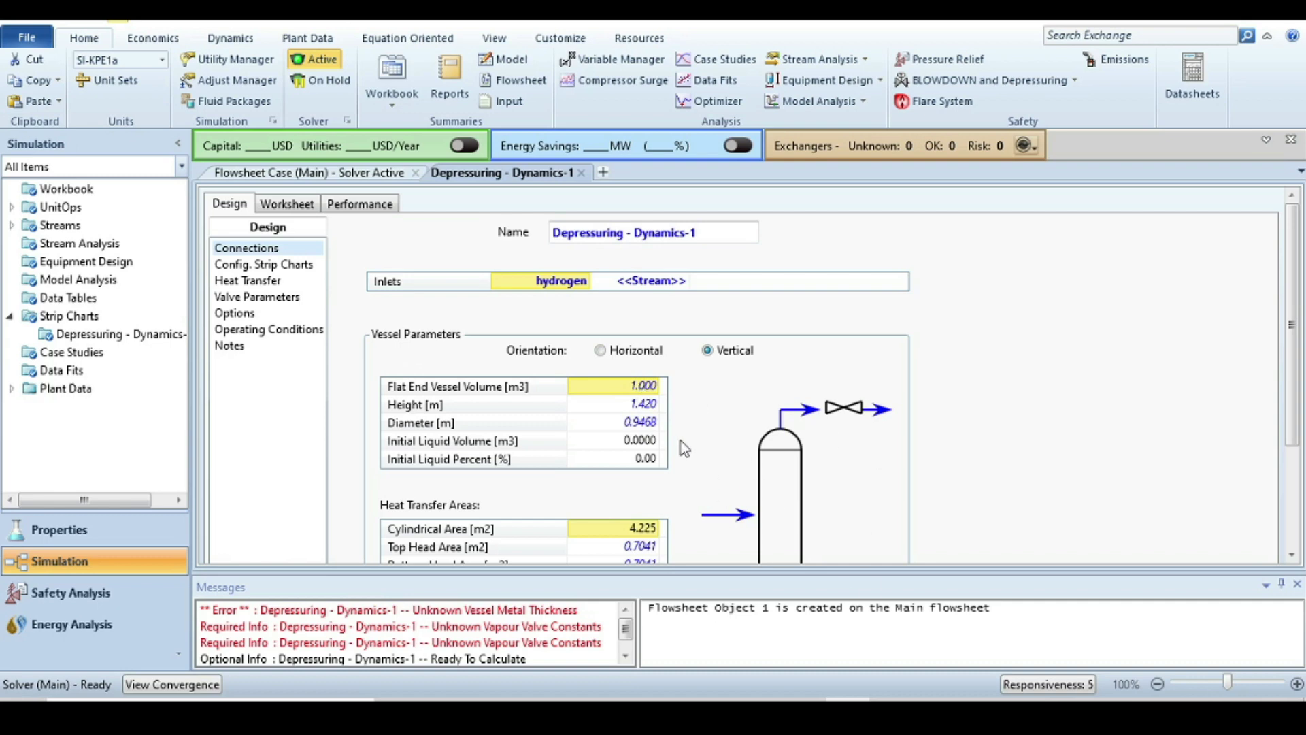
text(2)
scroll(741, 420, down, 3)
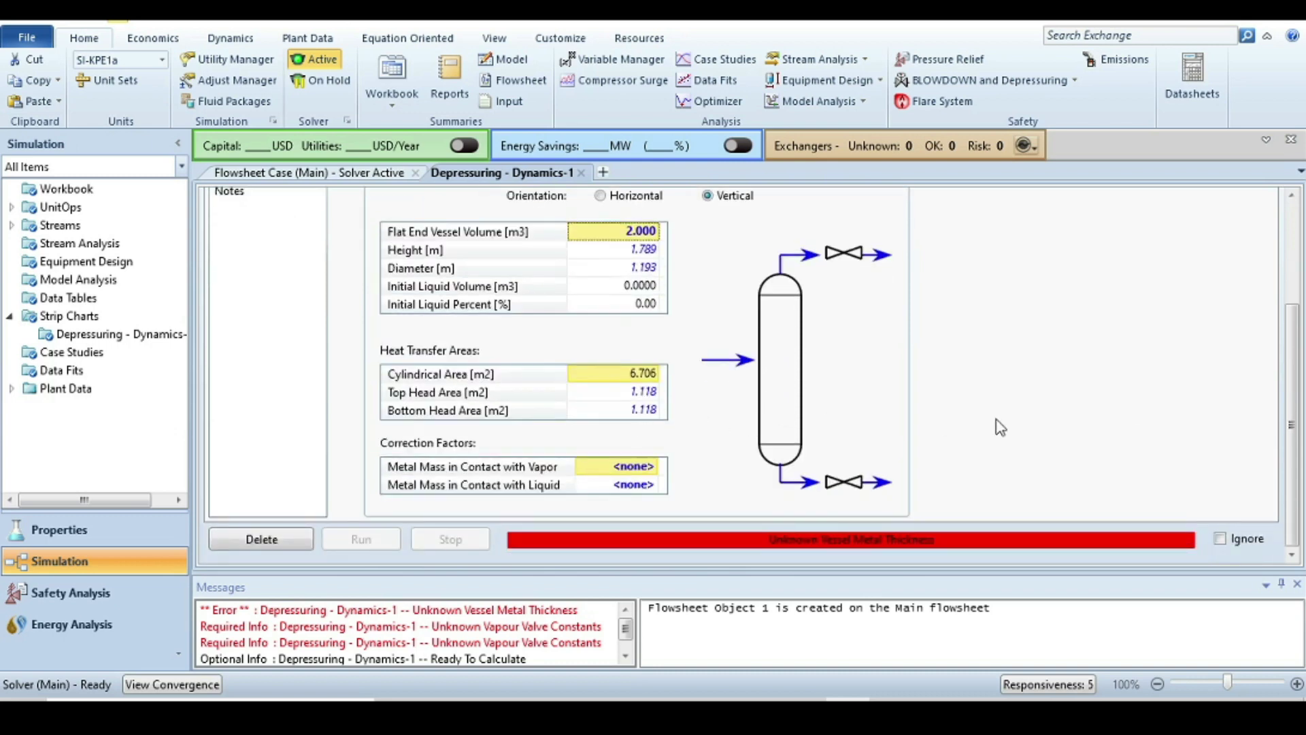
scroll(607, 427, up, 3)
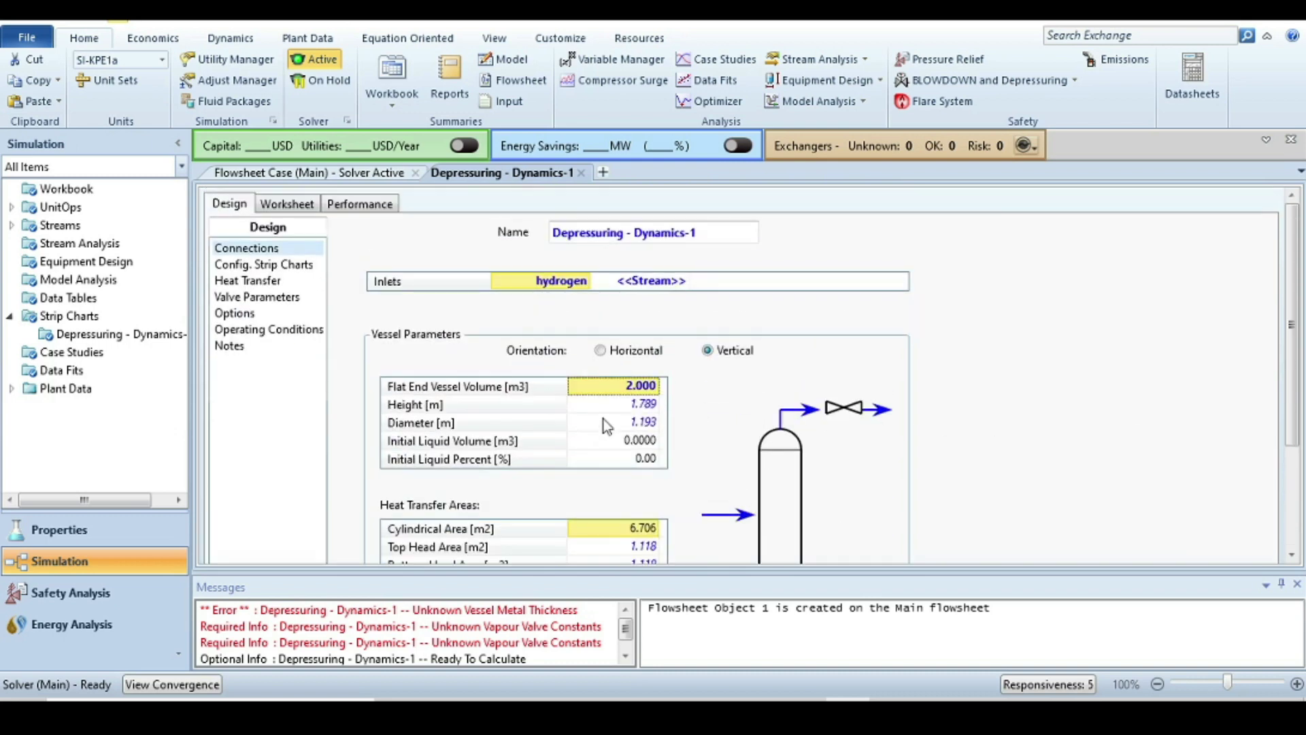
Step: Set the heat transfer ambient temperature to 20 °C
click(241, 281)
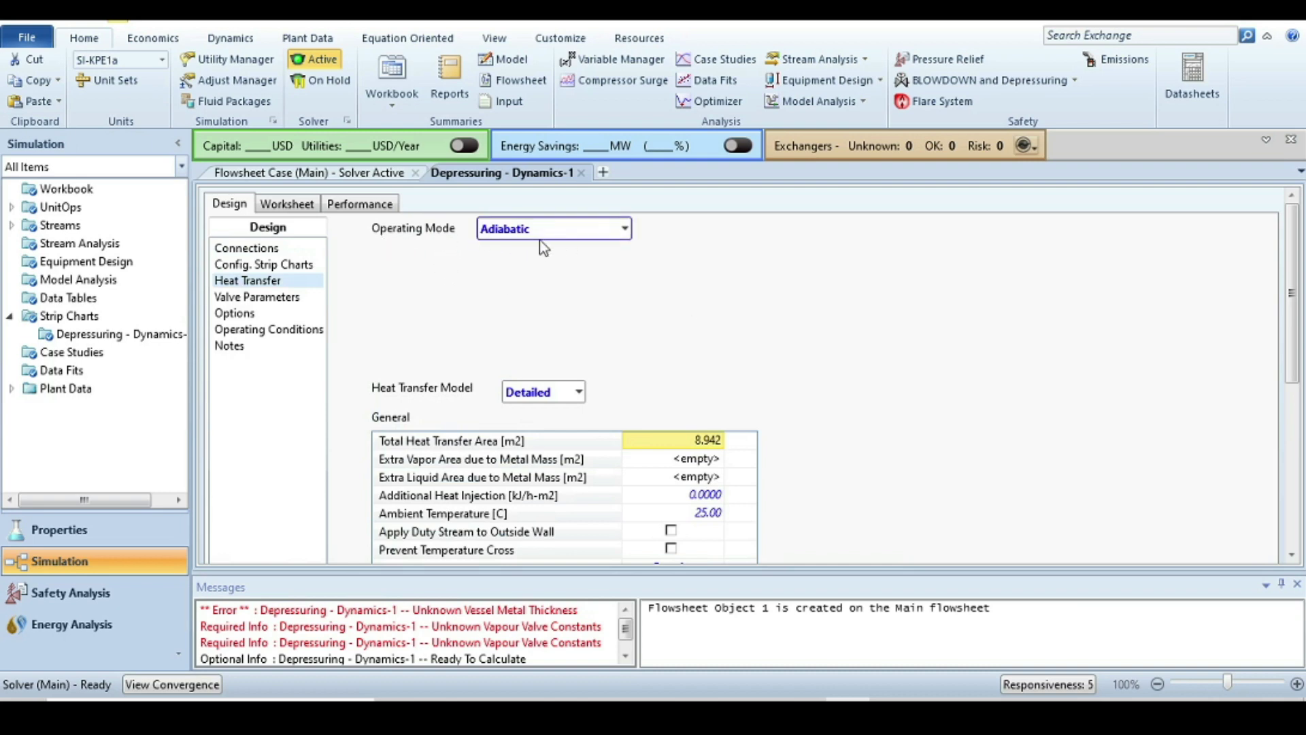
scroll(750, 373, down, 3)
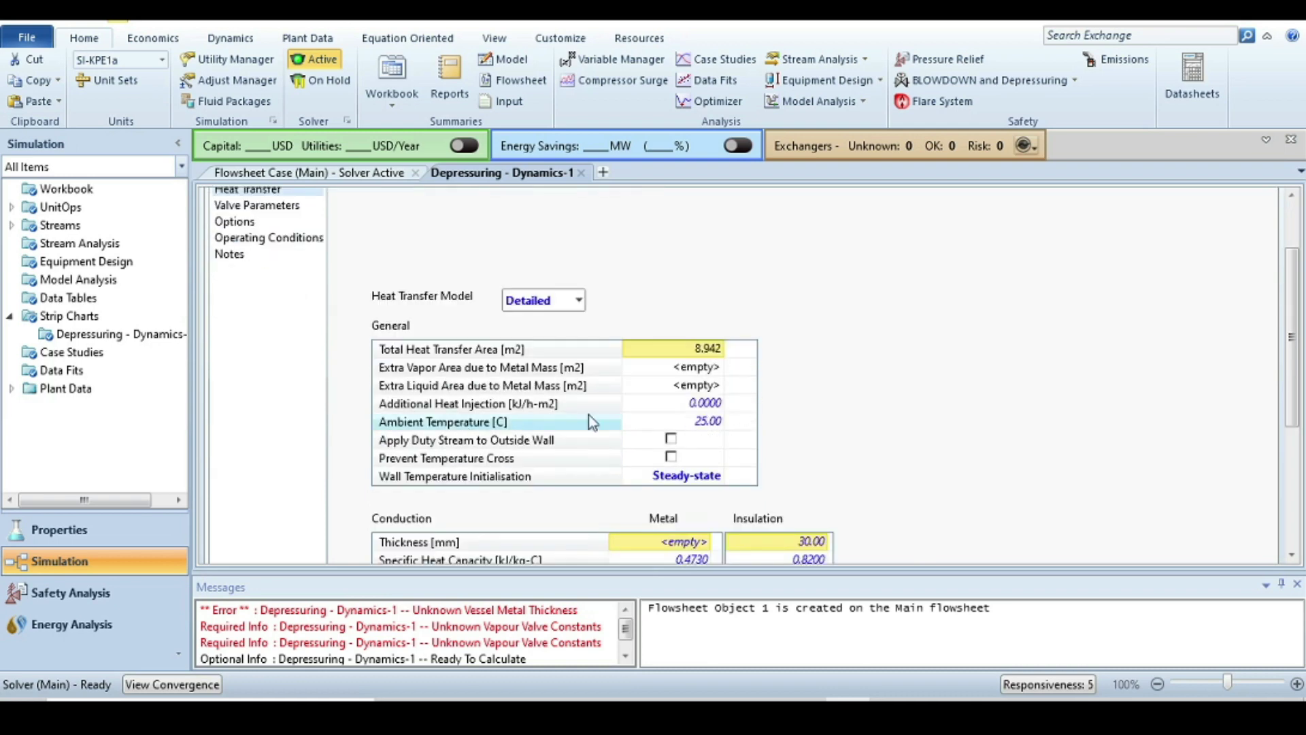
click(698, 422)
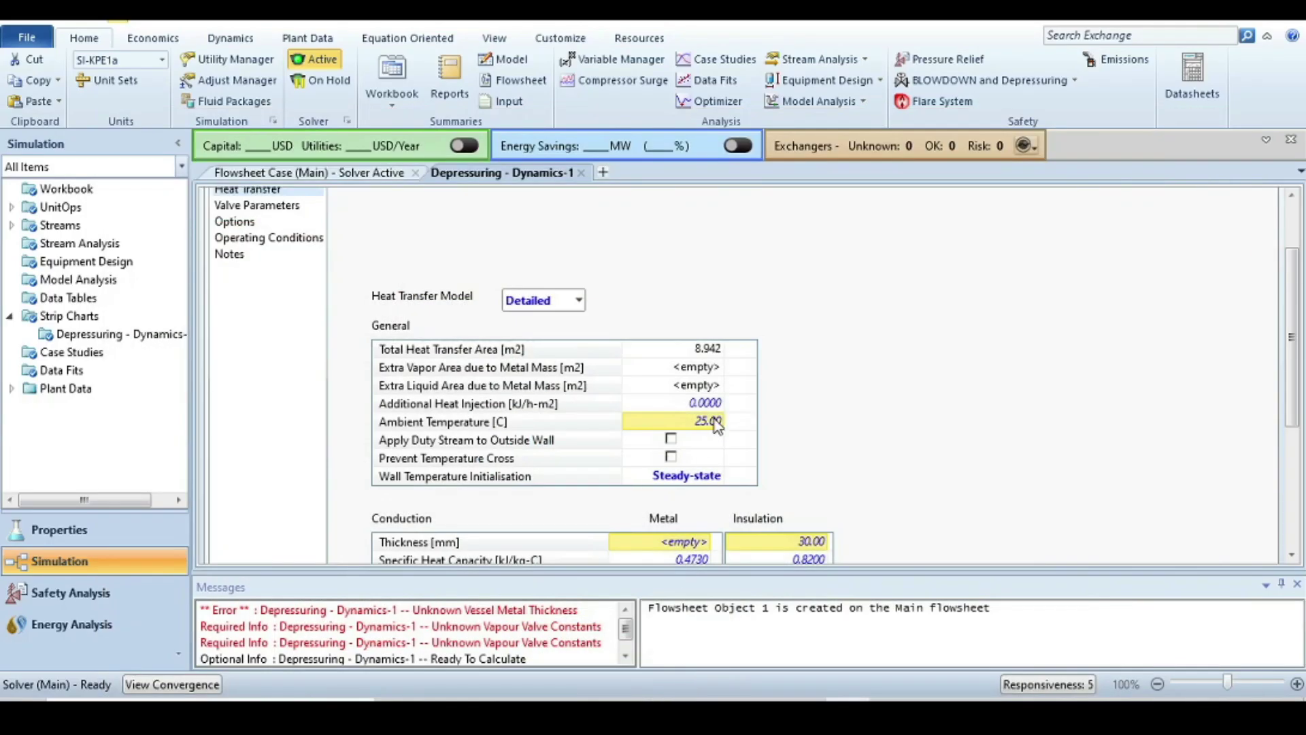
click(717, 423)
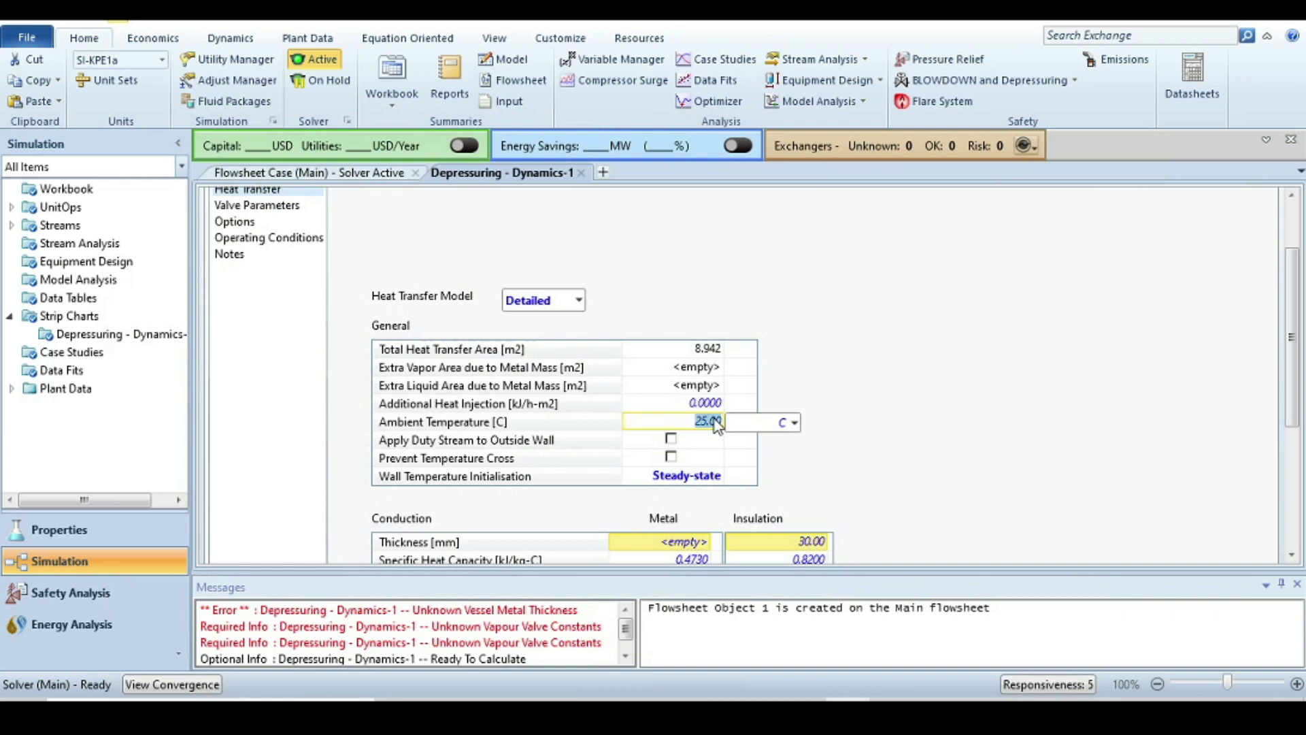
text(20)
key(Return)
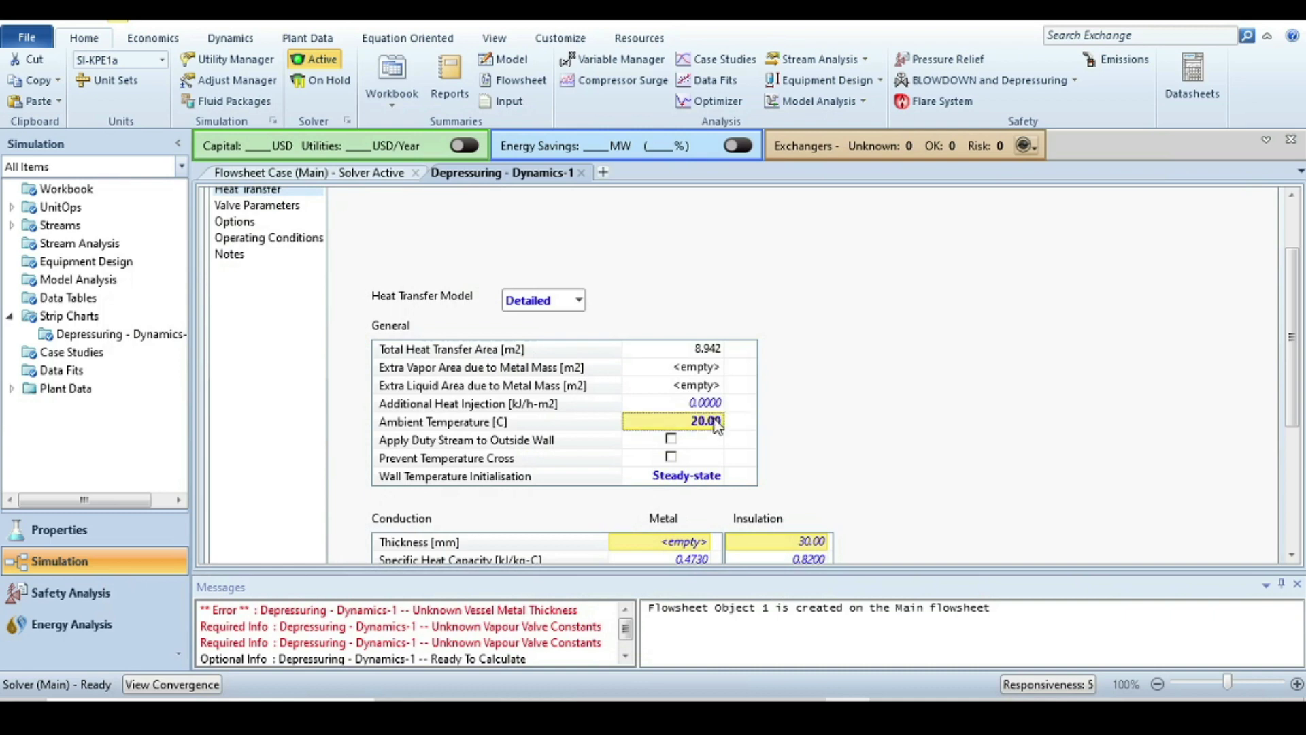
Step: Set the metal wall thickness to 25 mm and the insulation thickness to 0
scroll(545, 505, down, 1)
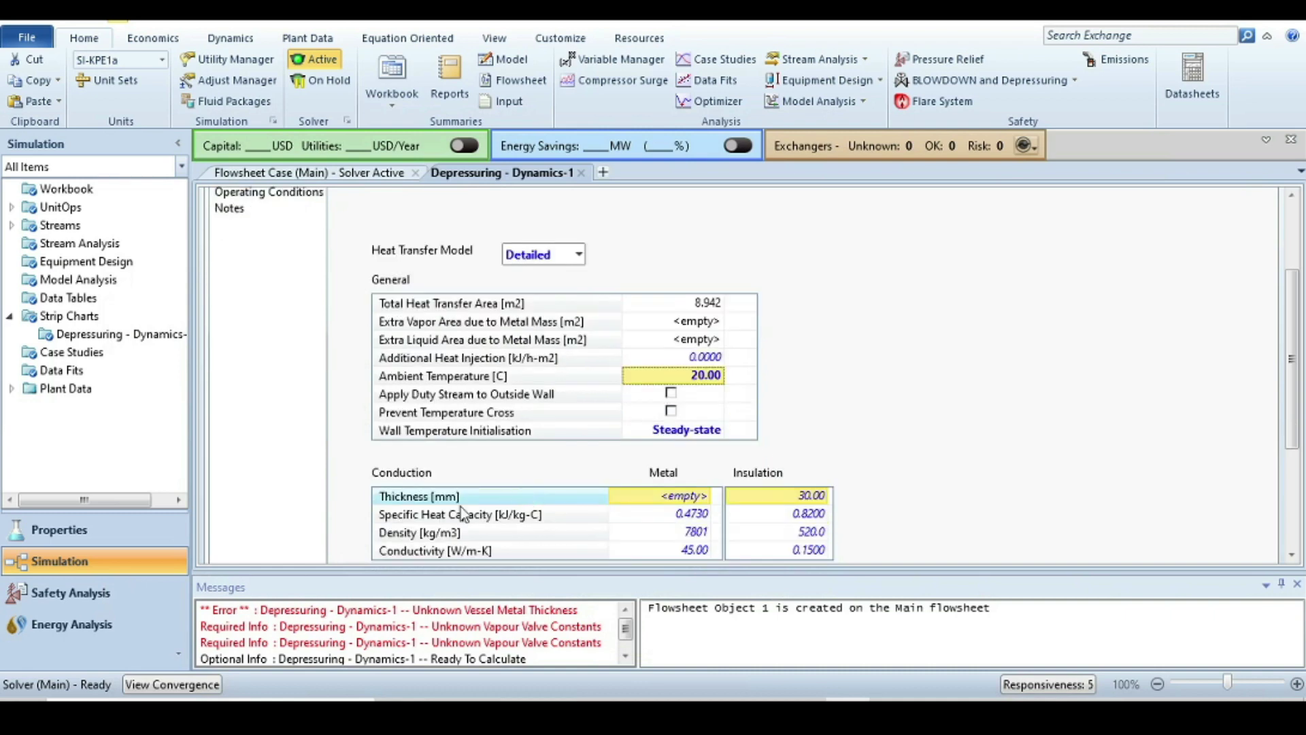
click(701, 498)
text(25)
key(Return)
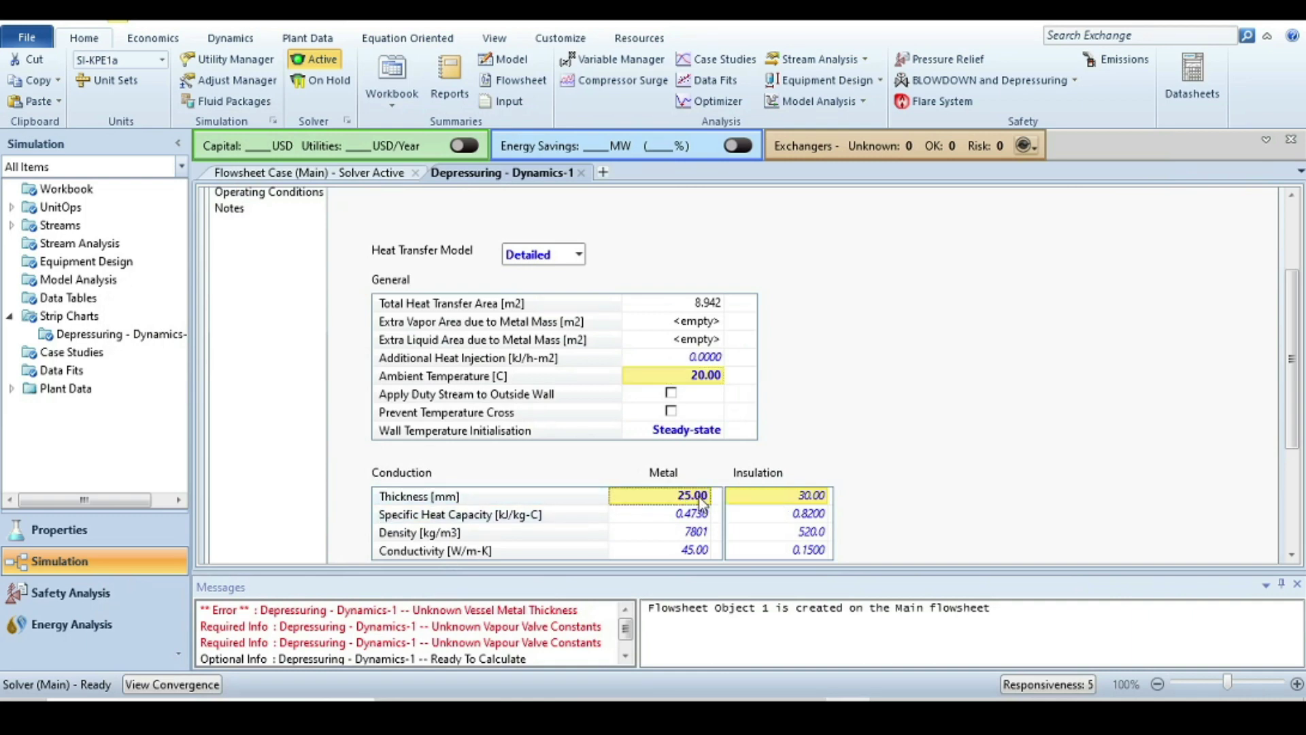
click(816, 501)
text(0)
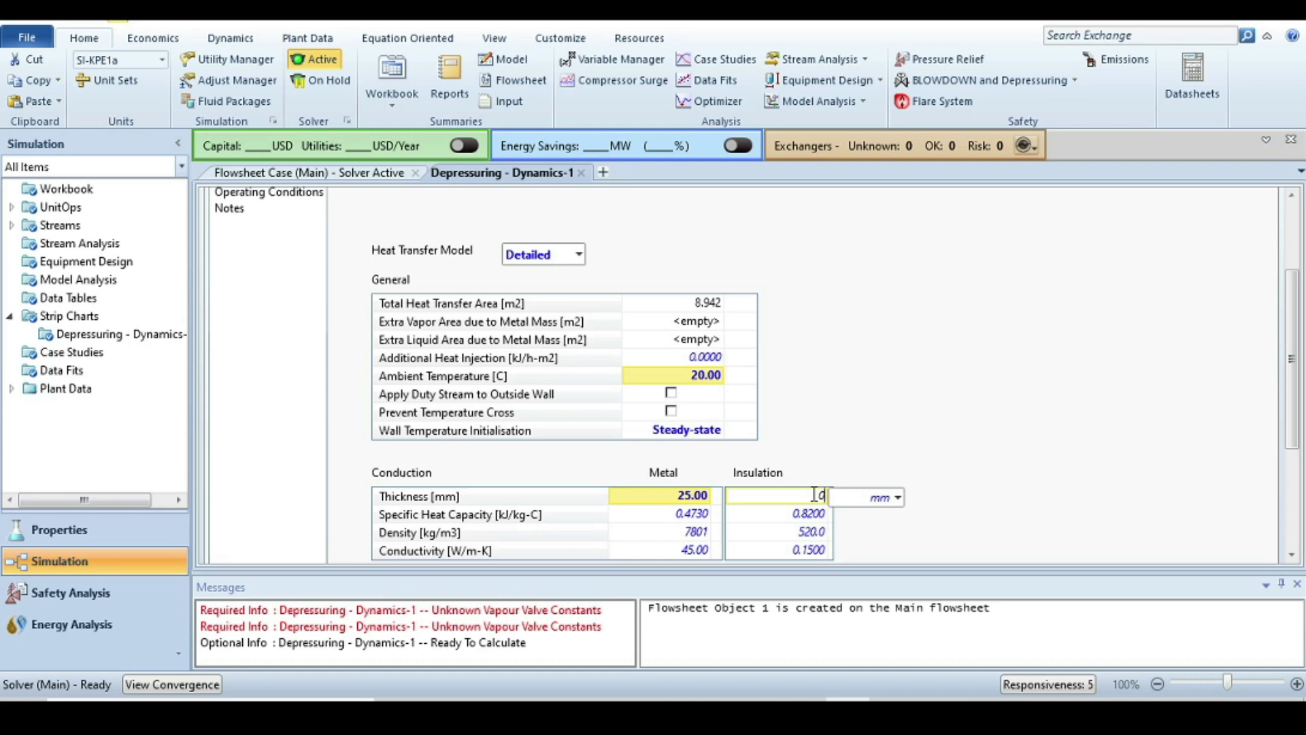
key(Return)
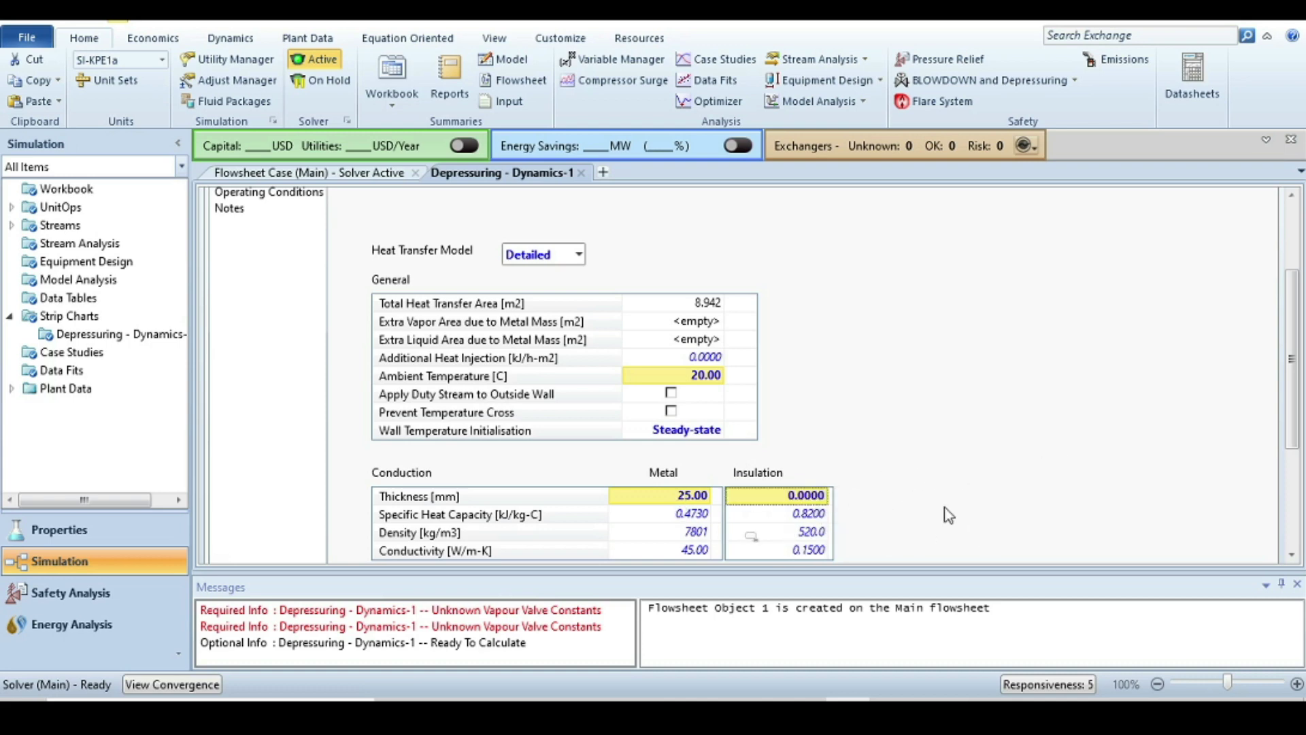
scroll(633, 476, up, 1)
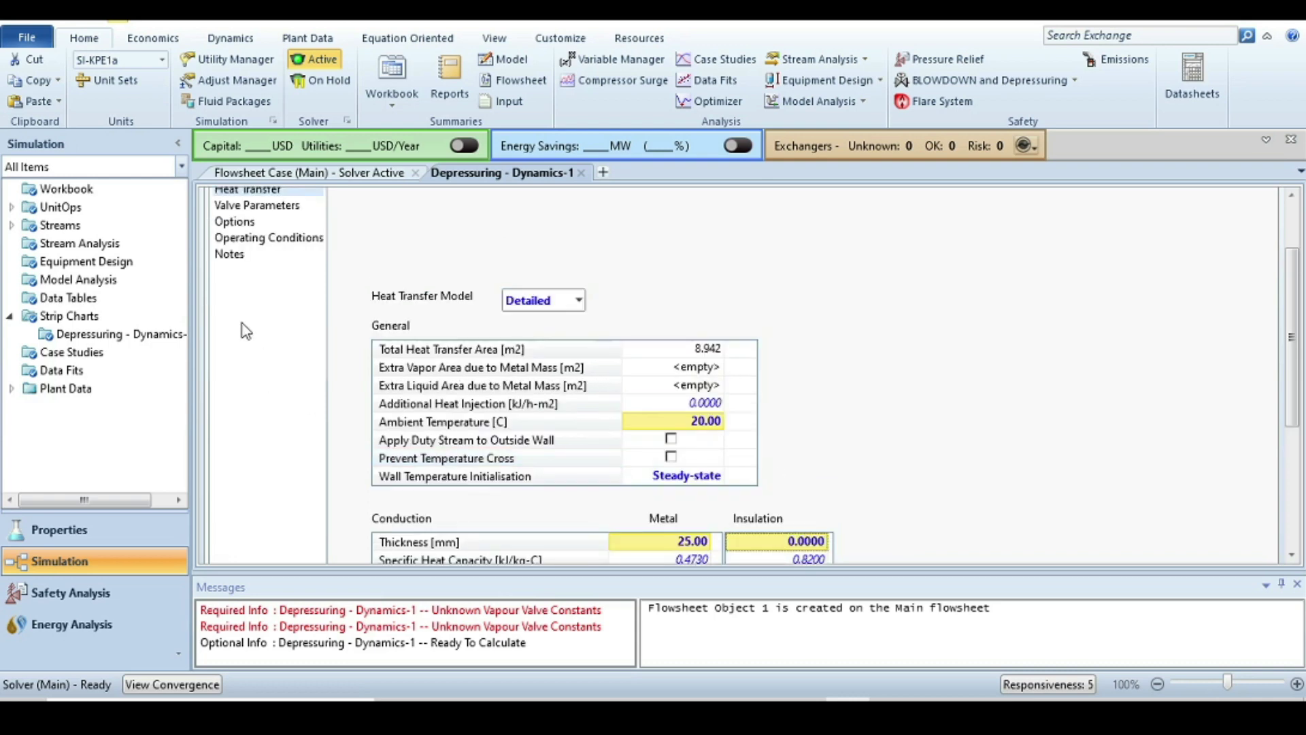
Step: Switch the valve's vapour flow equation to General
click(271, 206)
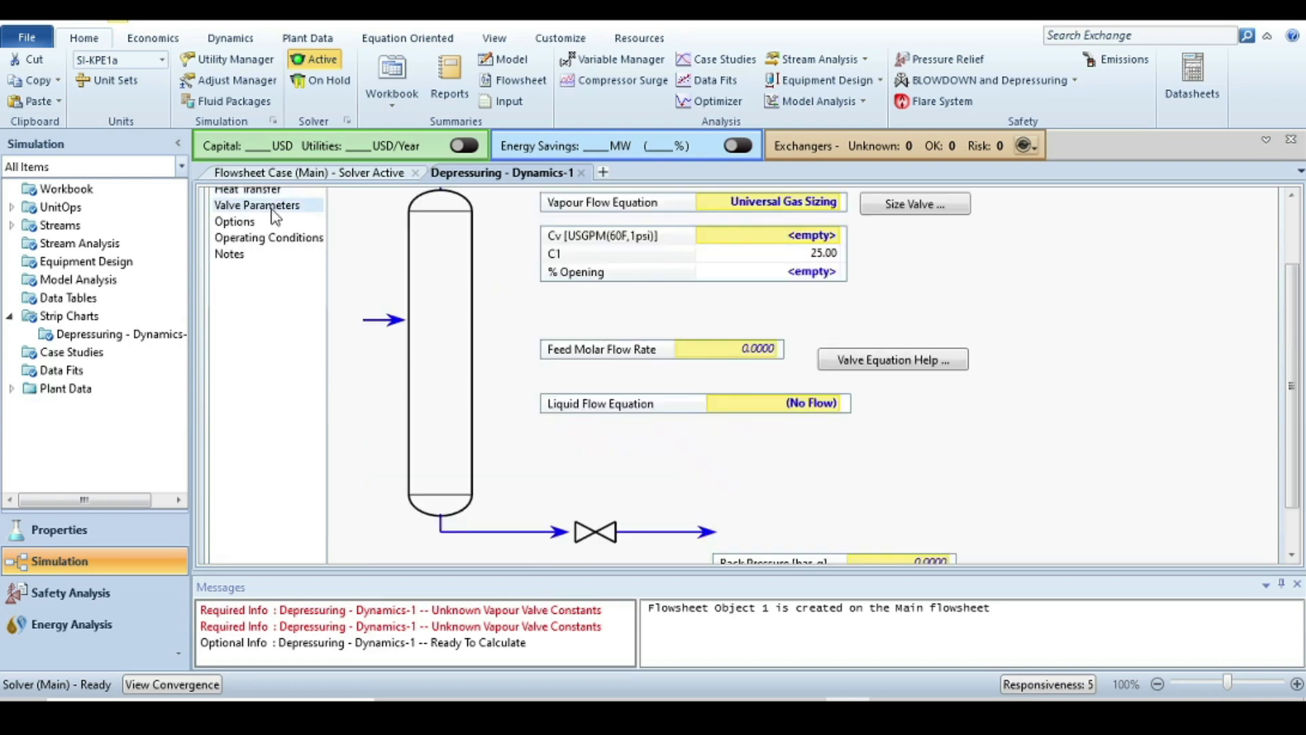
scroll(851, 408, up, 1)
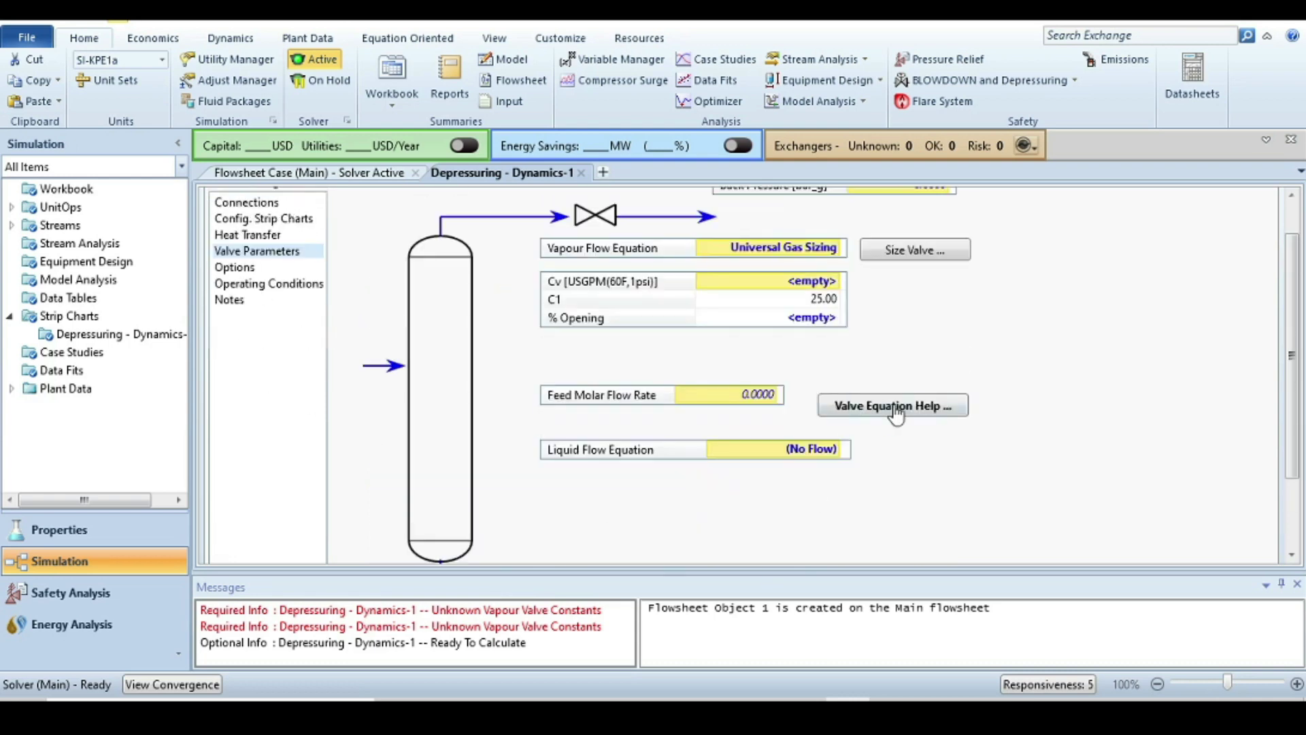
scroll(1293, 400, up, 1)
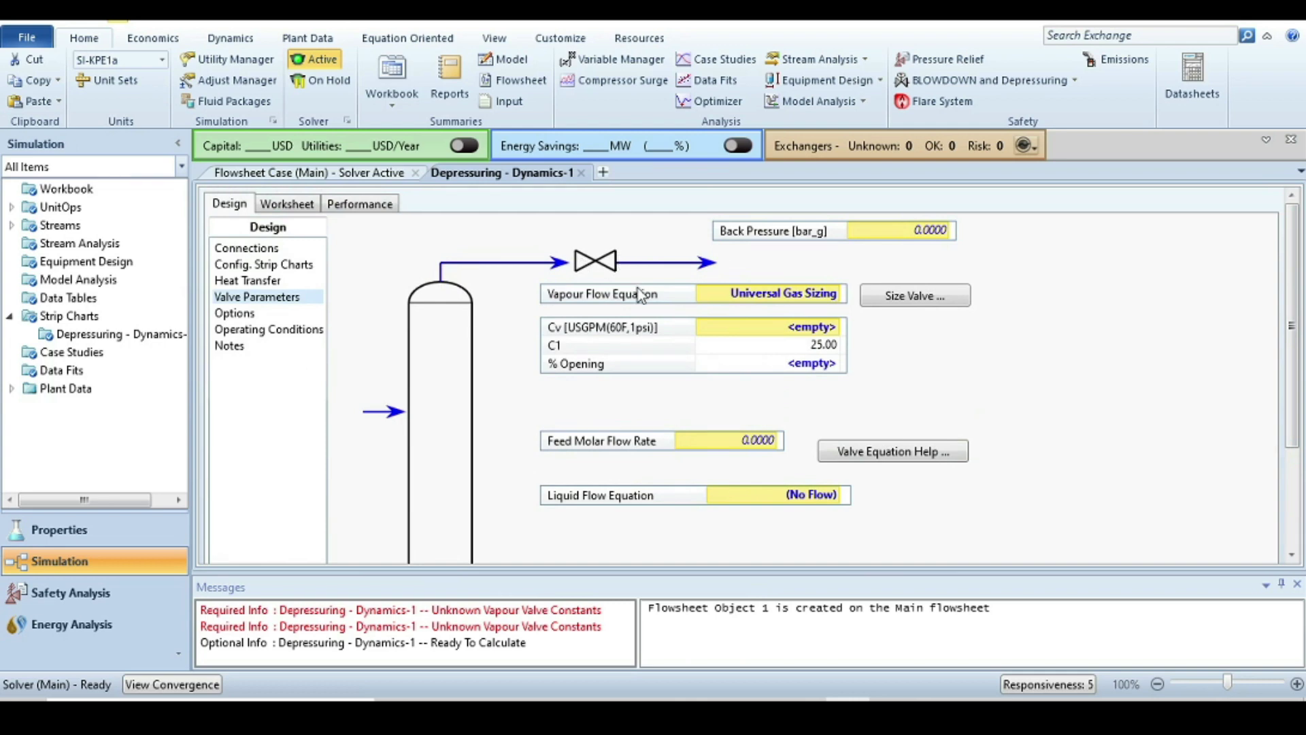
click(838, 297)
click(836, 295)
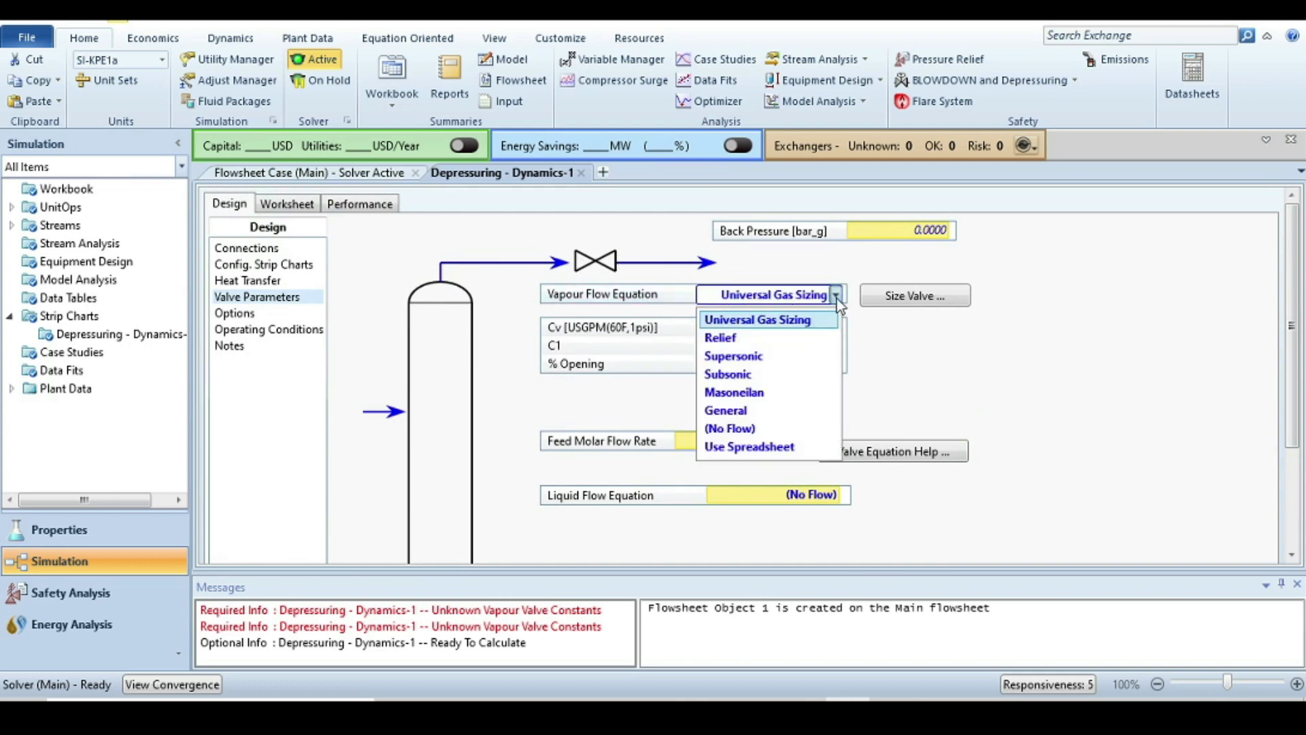
click(749, 412)
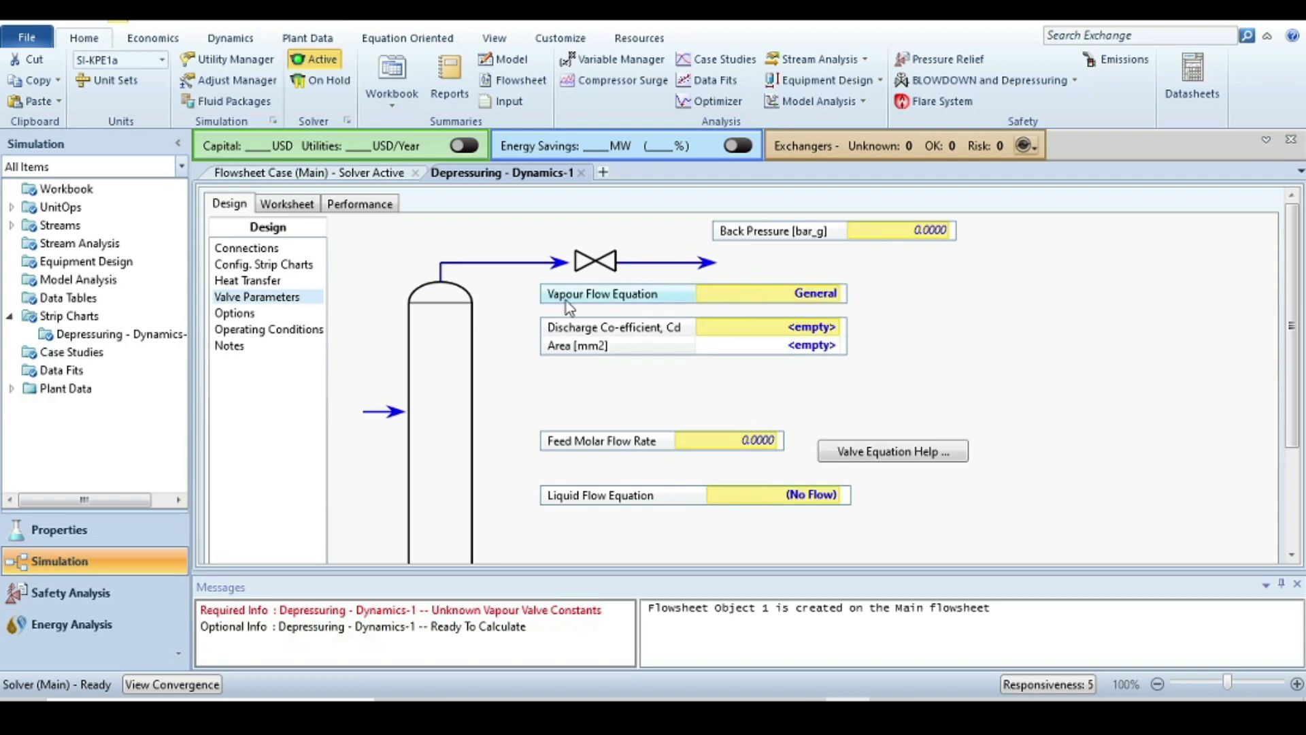
Step: Give the valve a discharge coefficient of 0.8 and an area of 315 mm2
click(799, 329)
text(0.)
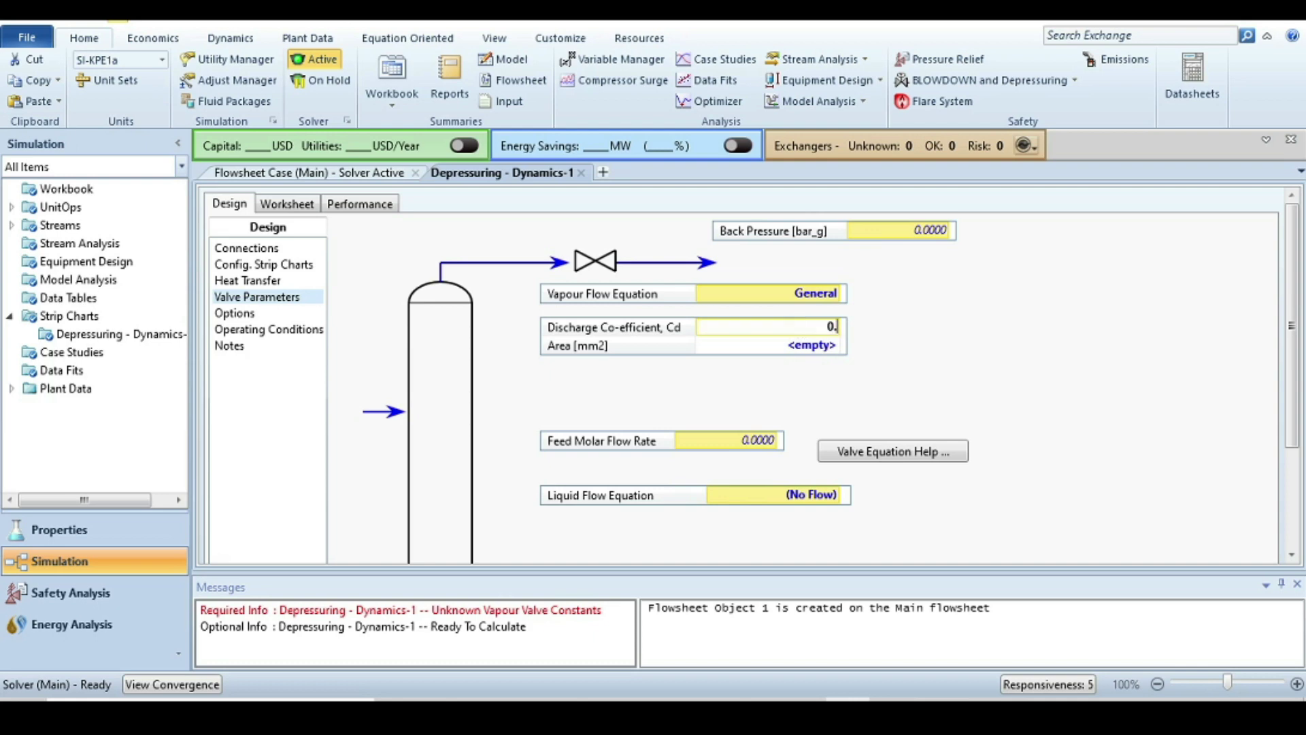
text(8)
key(Return)
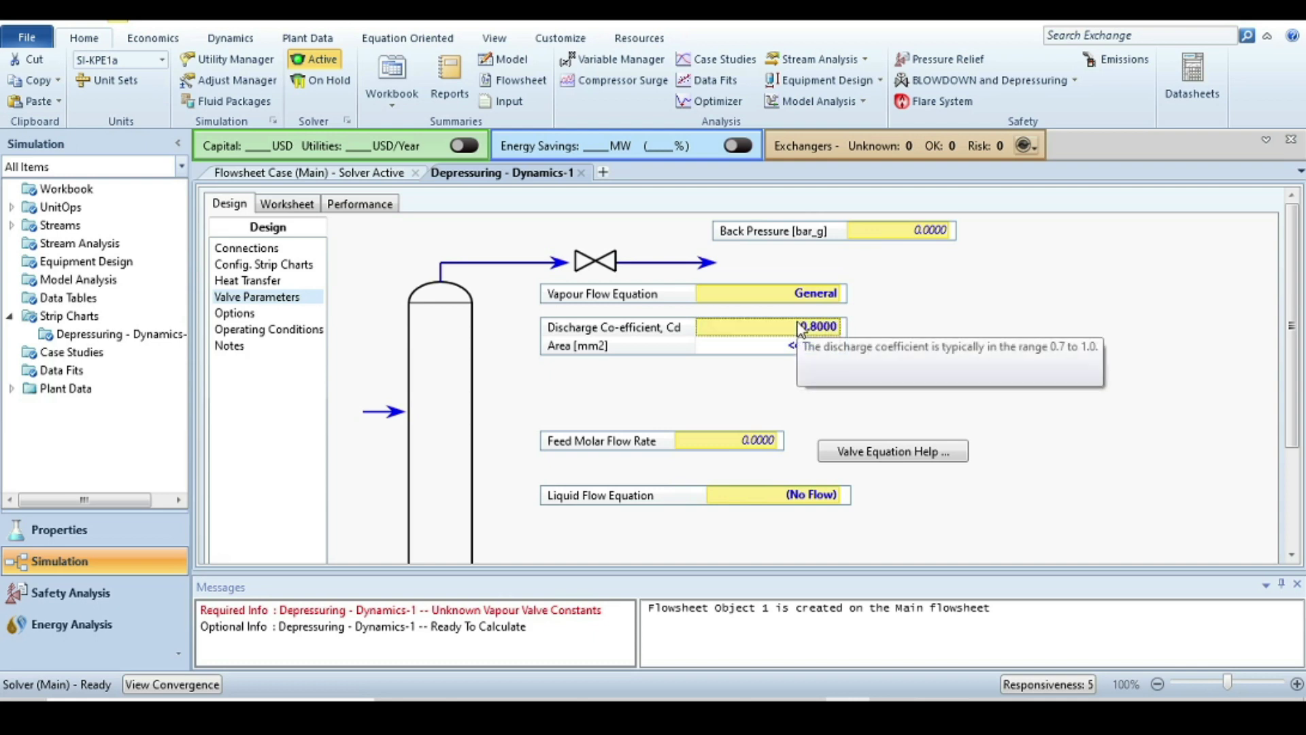
click(799, 352)
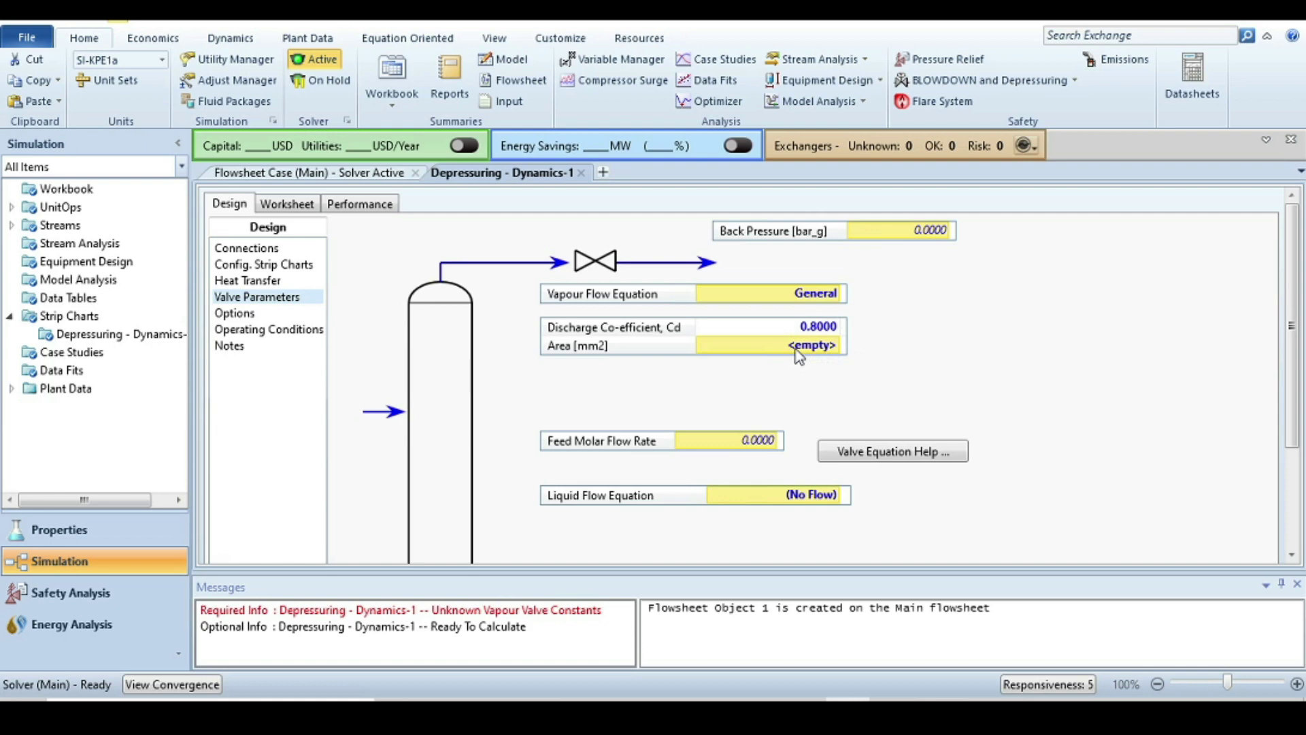
text(315)
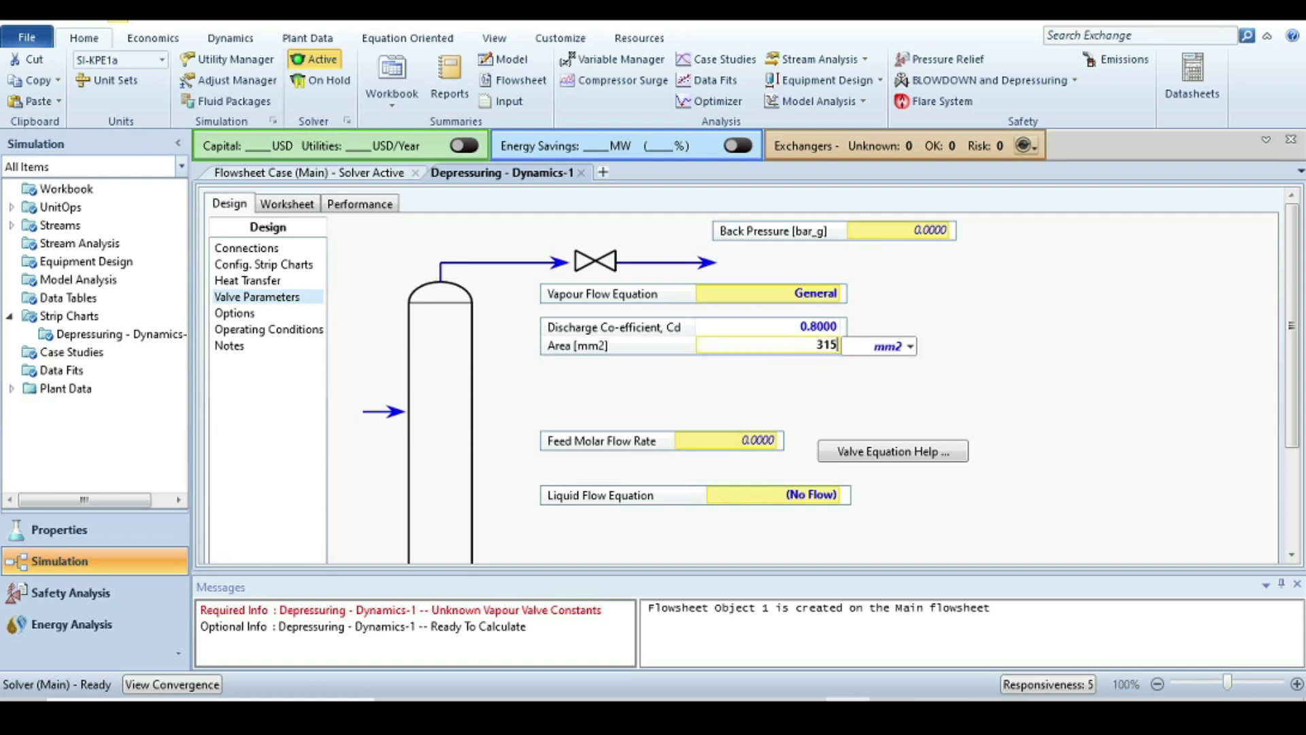
key(Return)
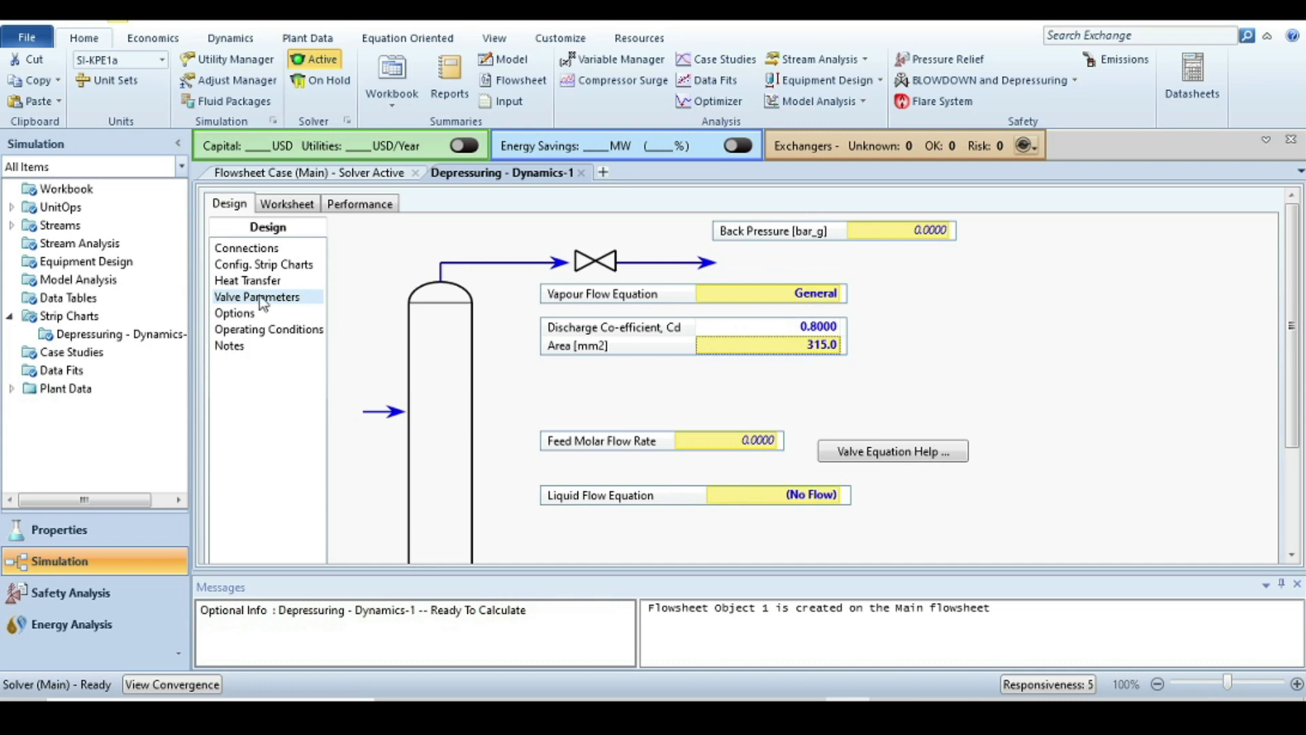
click(265, 333)
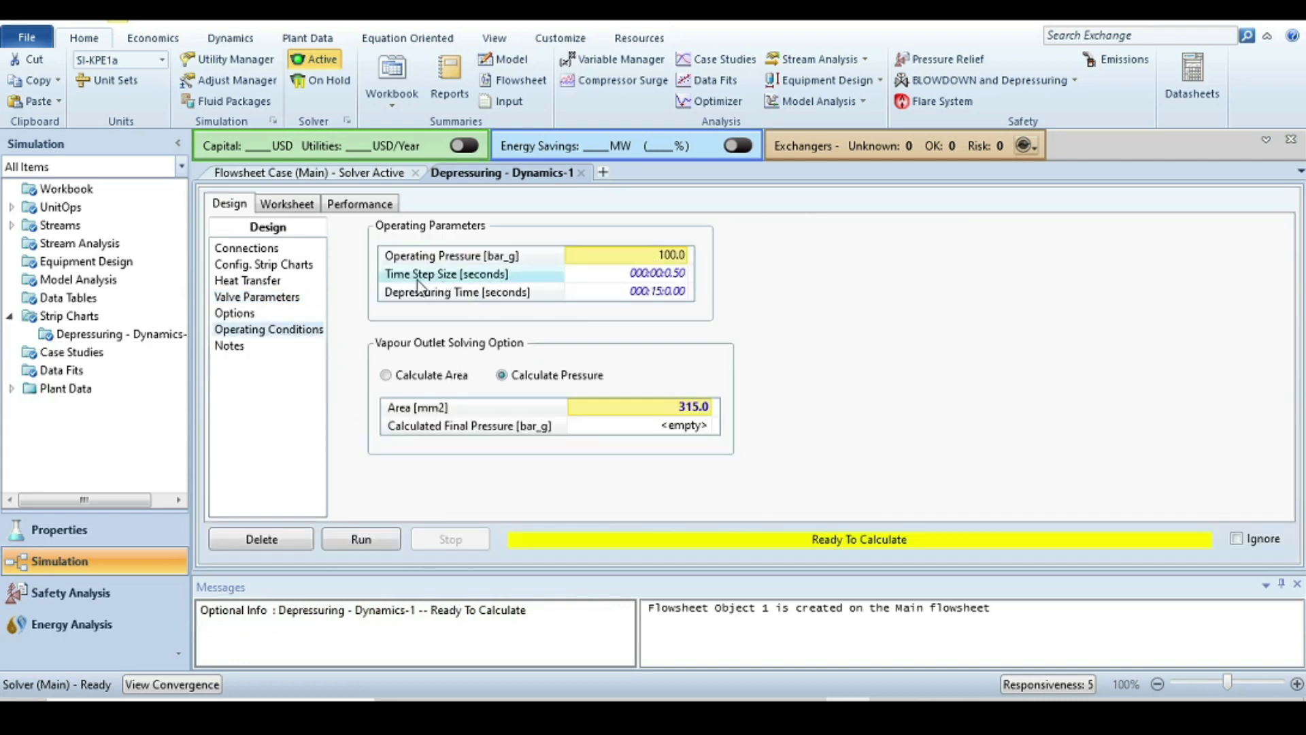
Step: Set a 0.05 s time step and a 60 s depressuring time
click(638, 275)
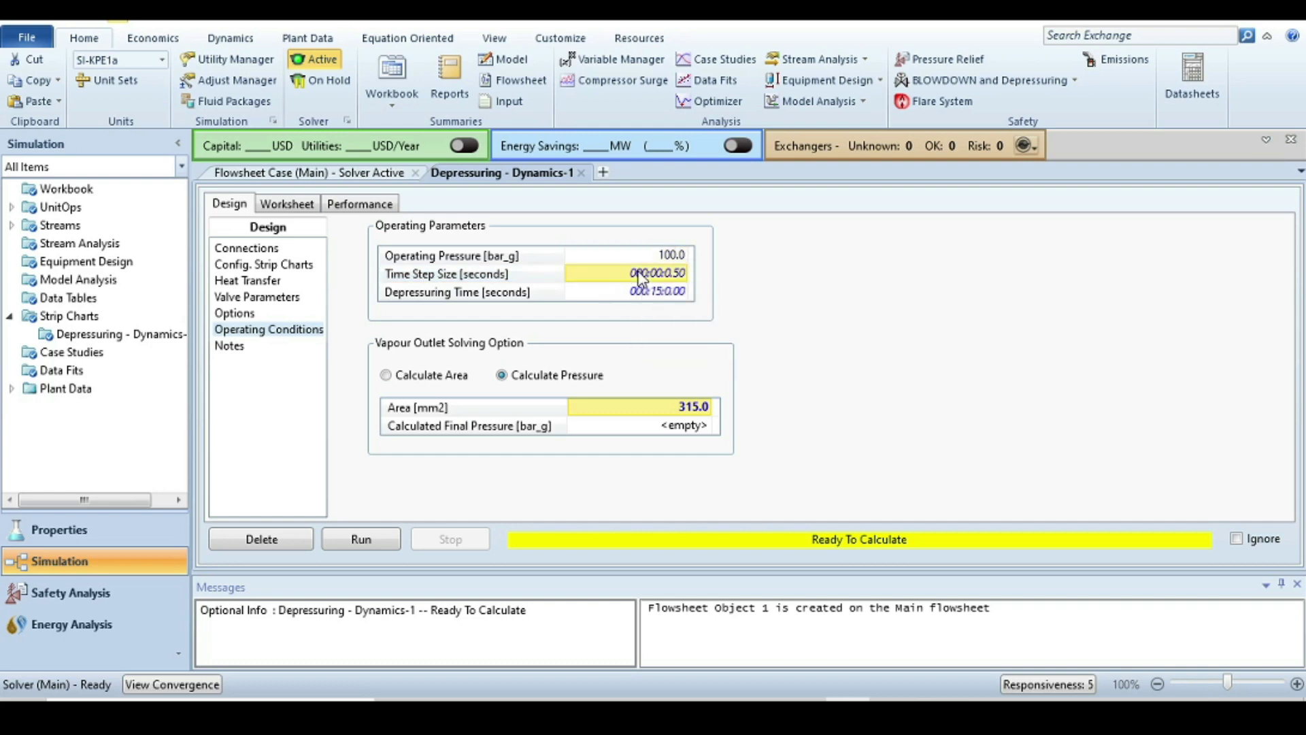
text(0.05)
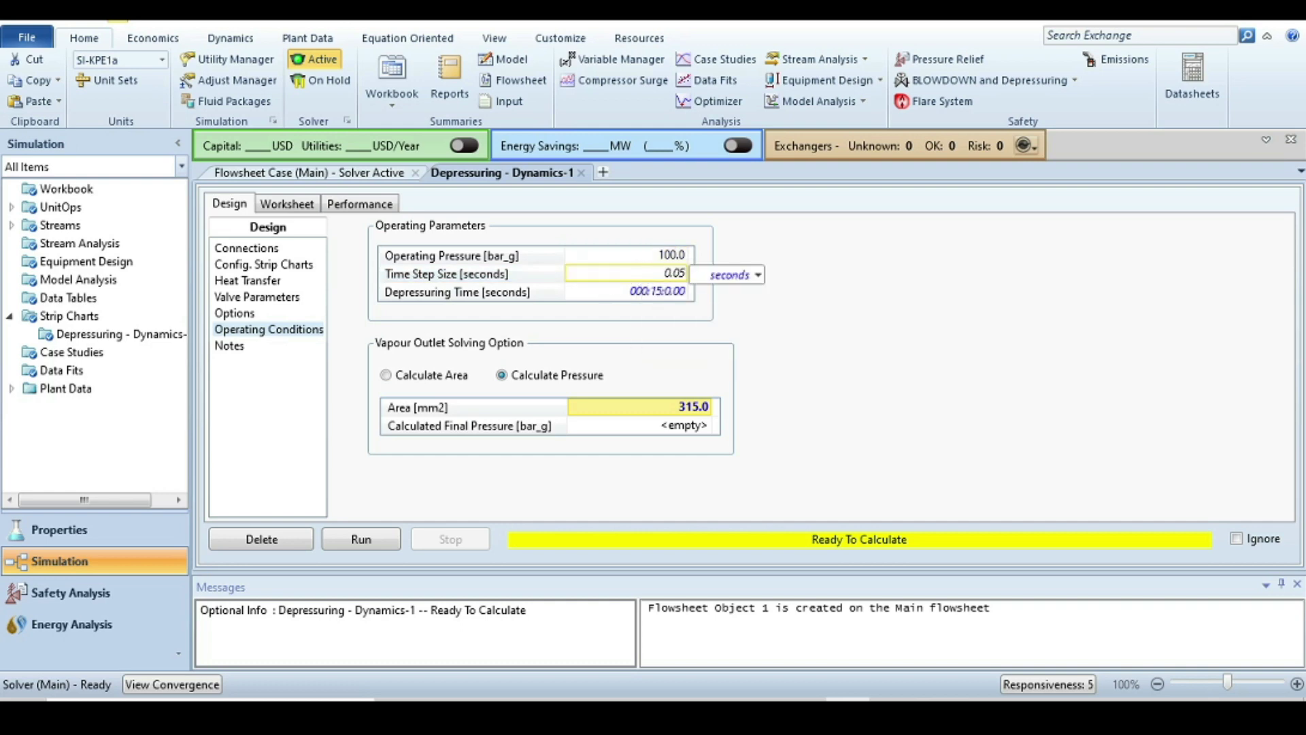
key(Return)
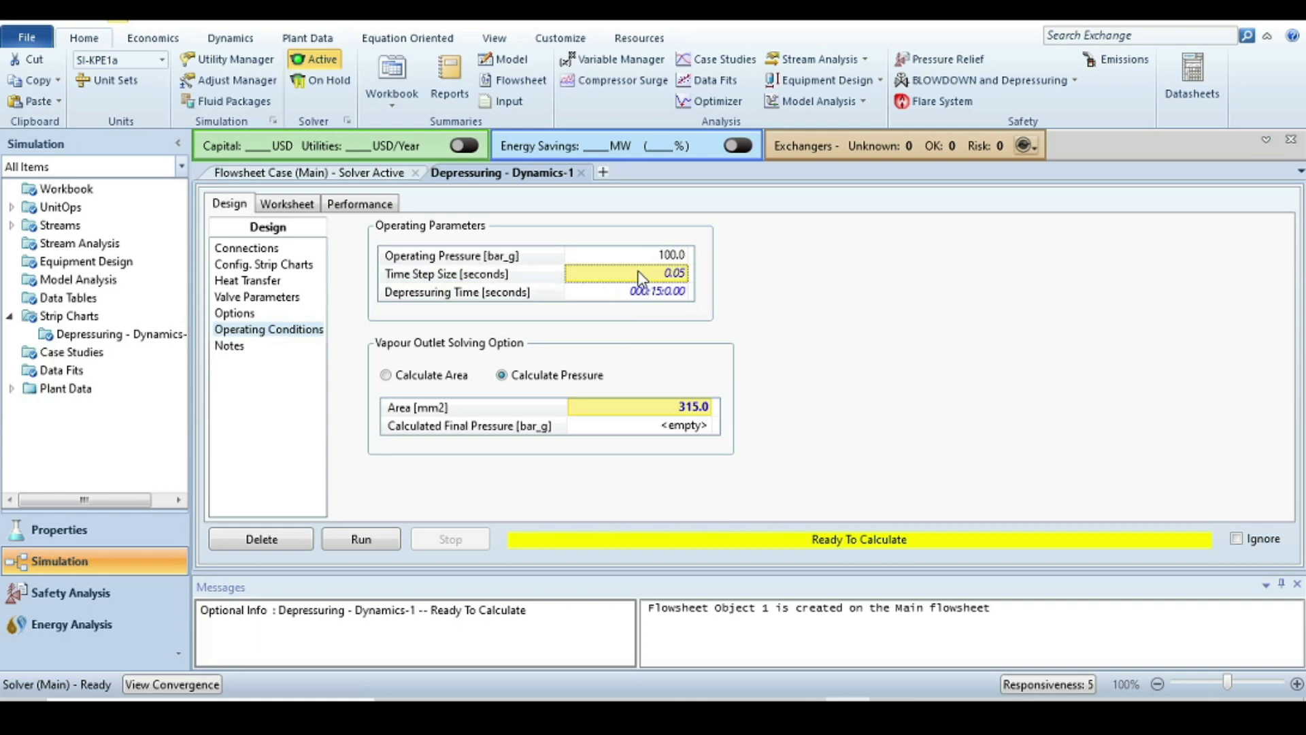
click(670, 293)
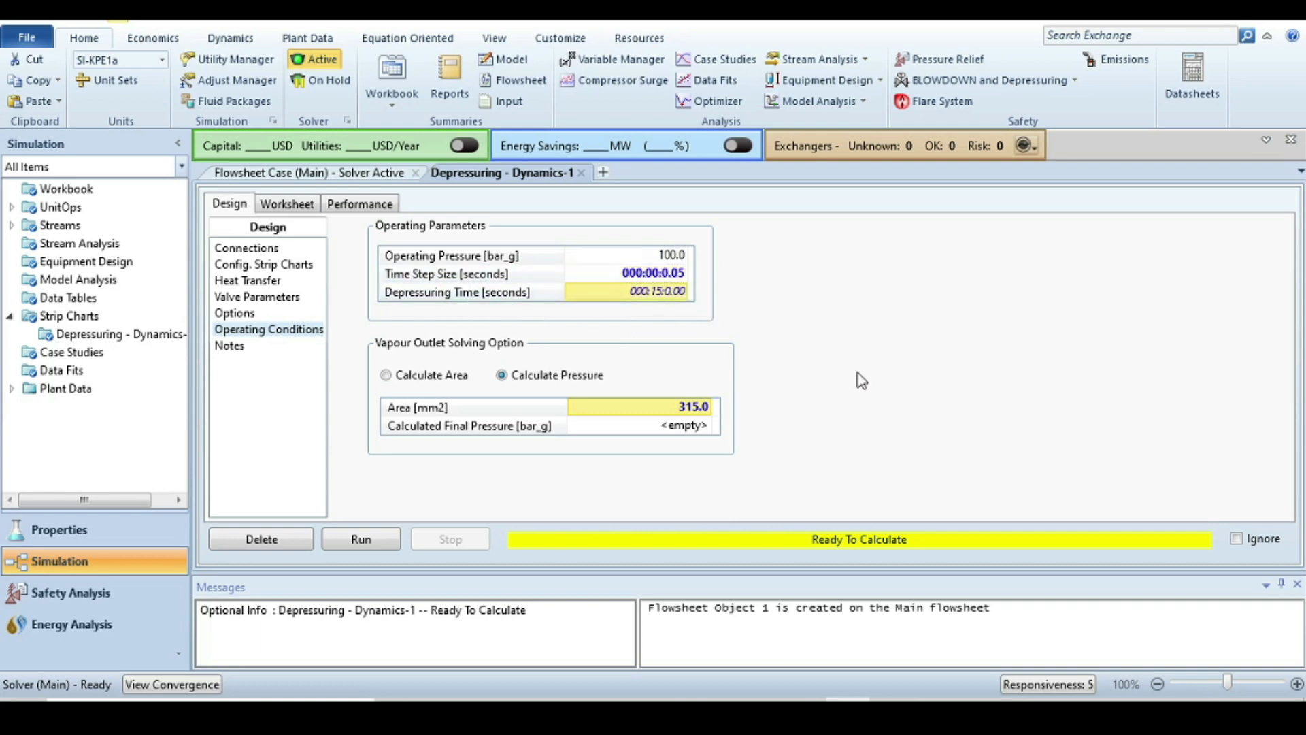
text(6)
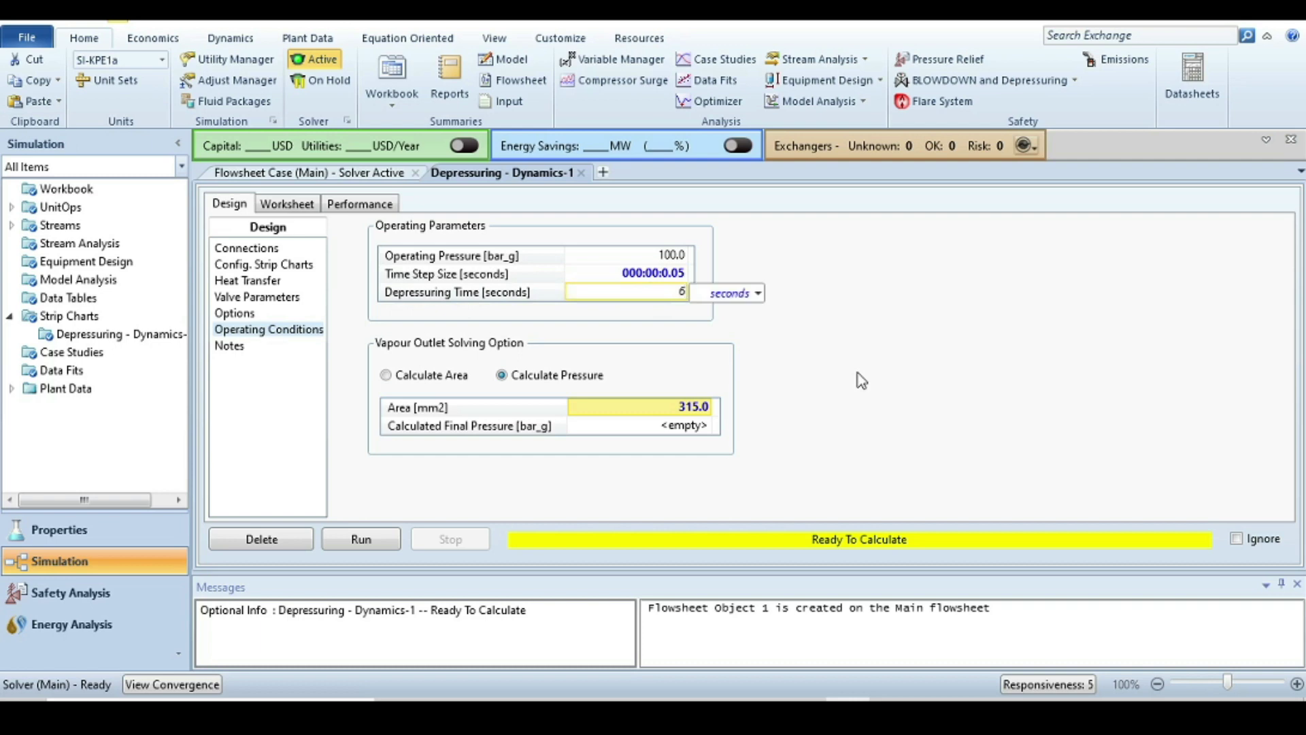
text(0)
key(Return)
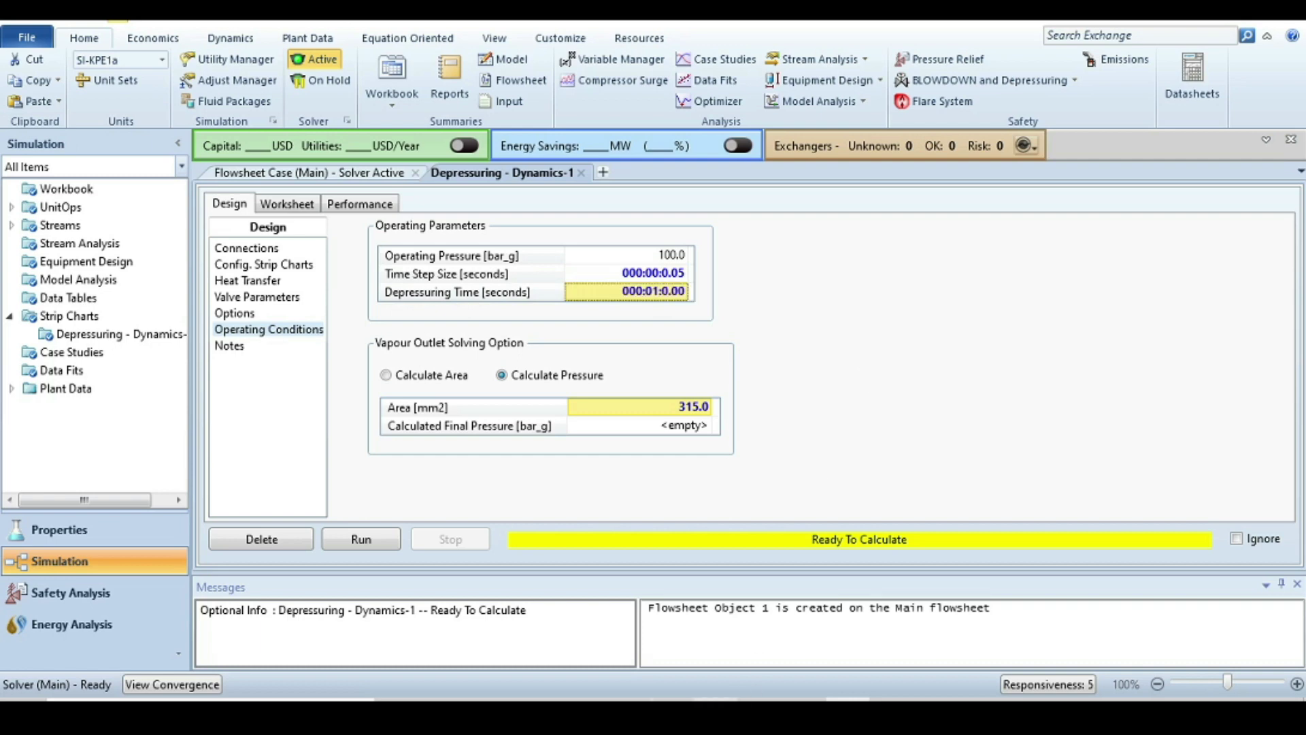
key(alt+Tab)
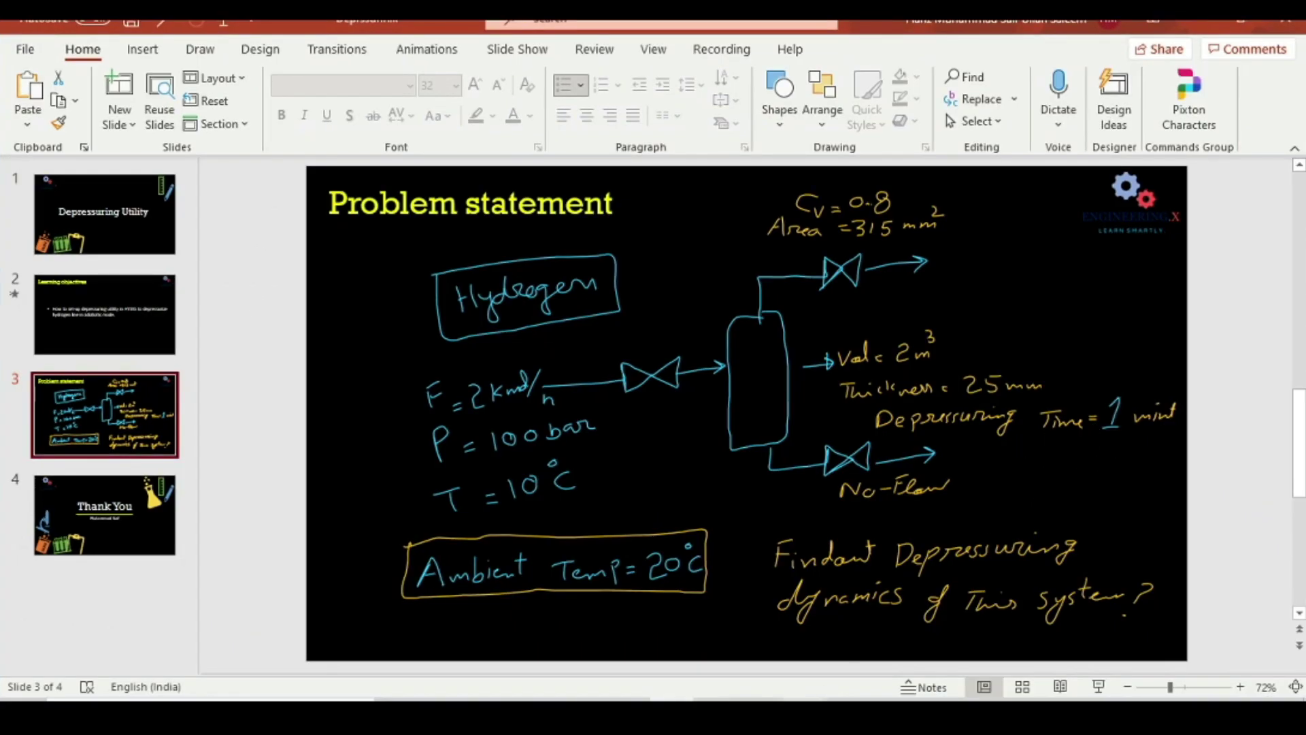
click(881, 699)
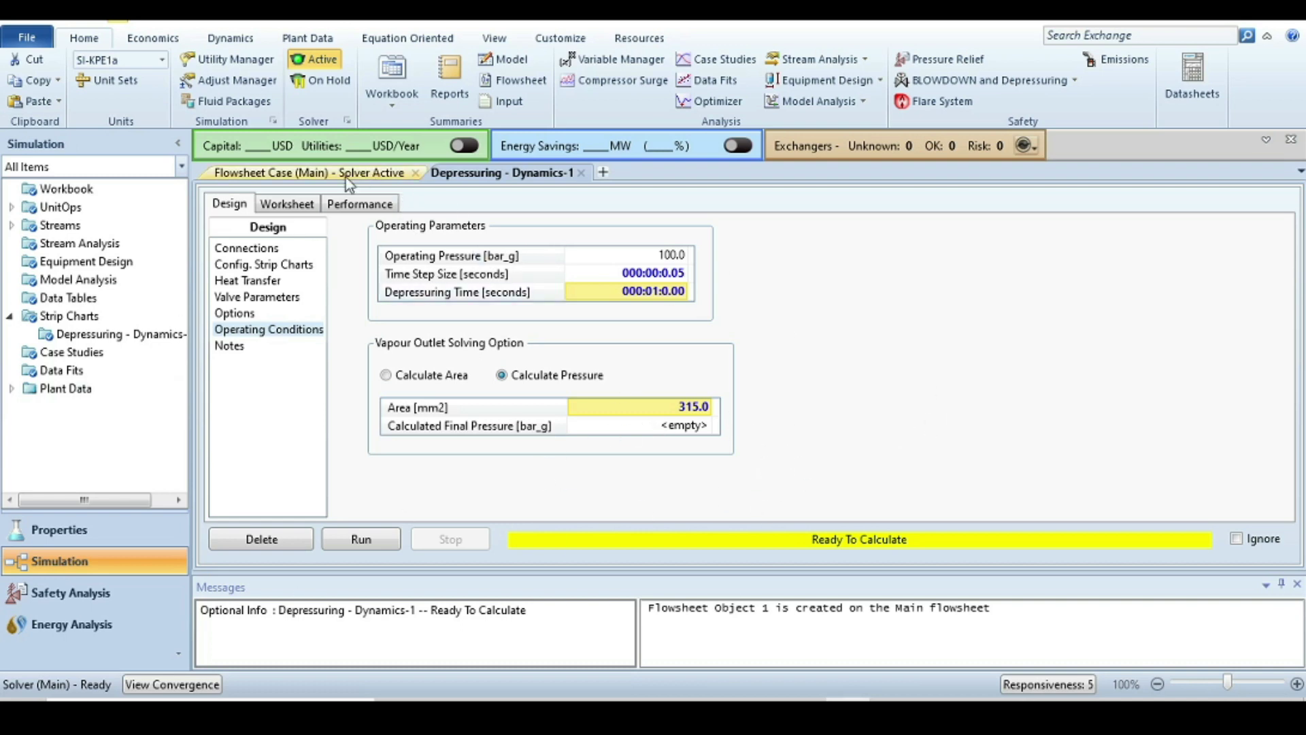
Step: On Performance > Strip Charts, create a new strip chart, DataLogger1
click(379, 208)
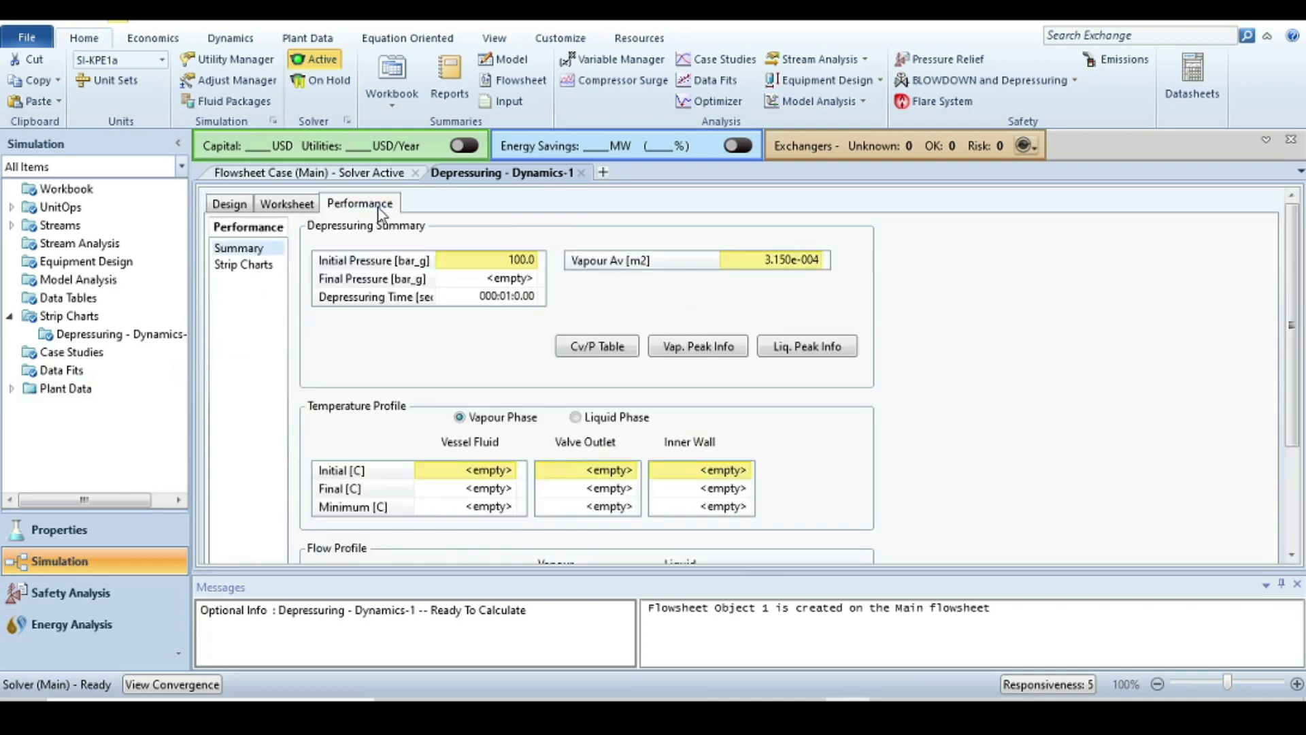
click(236, 267)
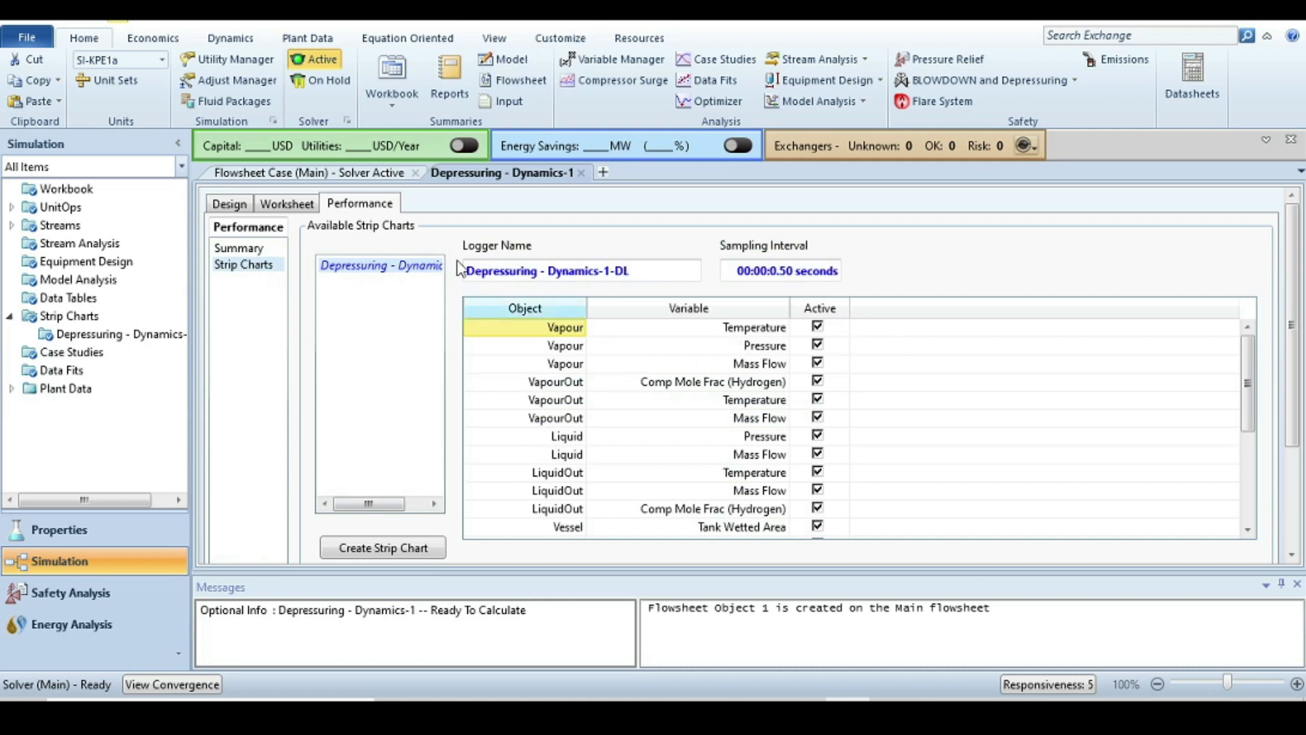
scroll(1007, 415, down, 4)
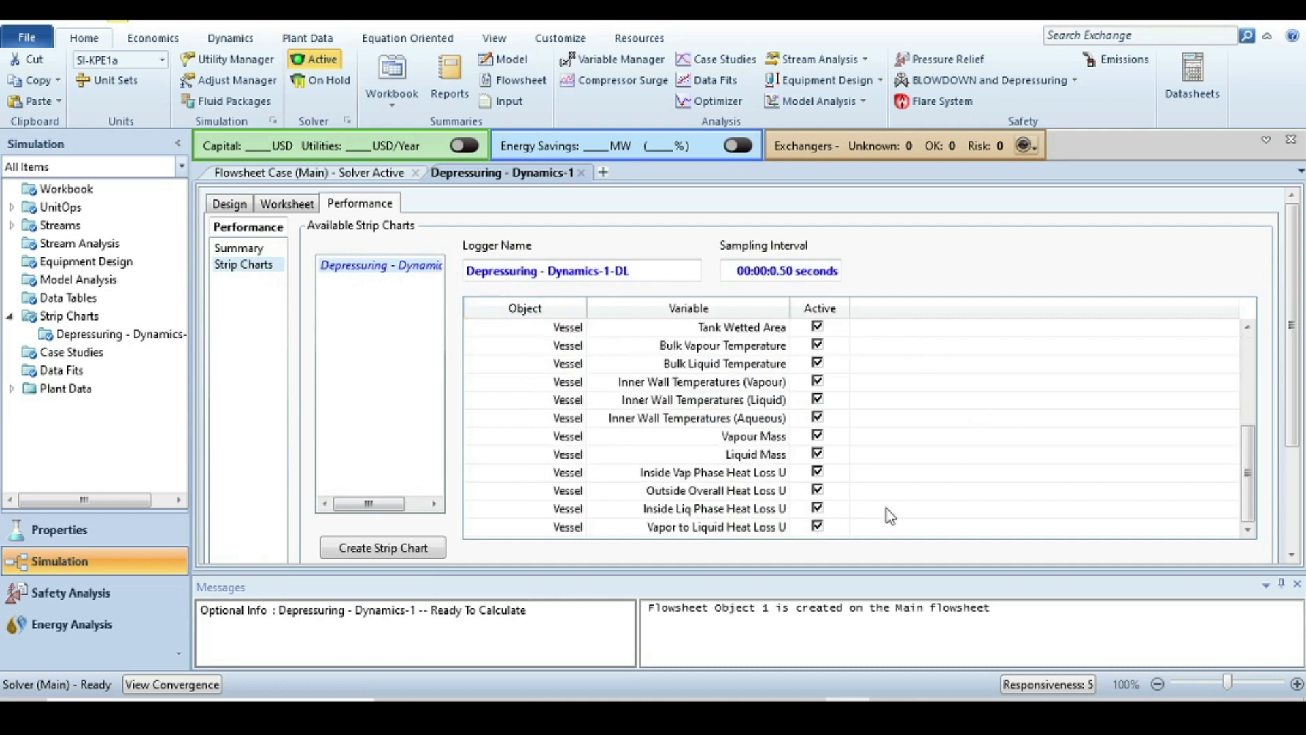
scroll(893, 451, up, 3)
scroll(810, 415, down, 1)
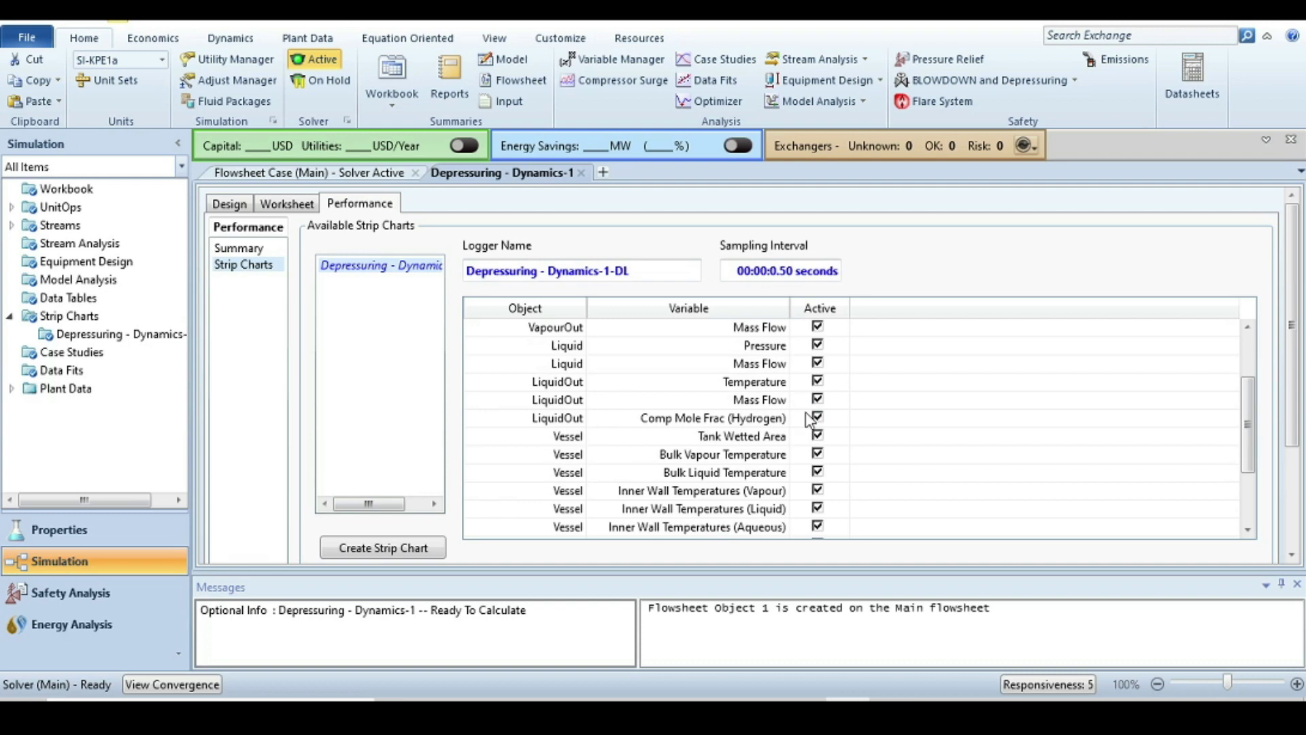
scroll(704, 385, up, 1)
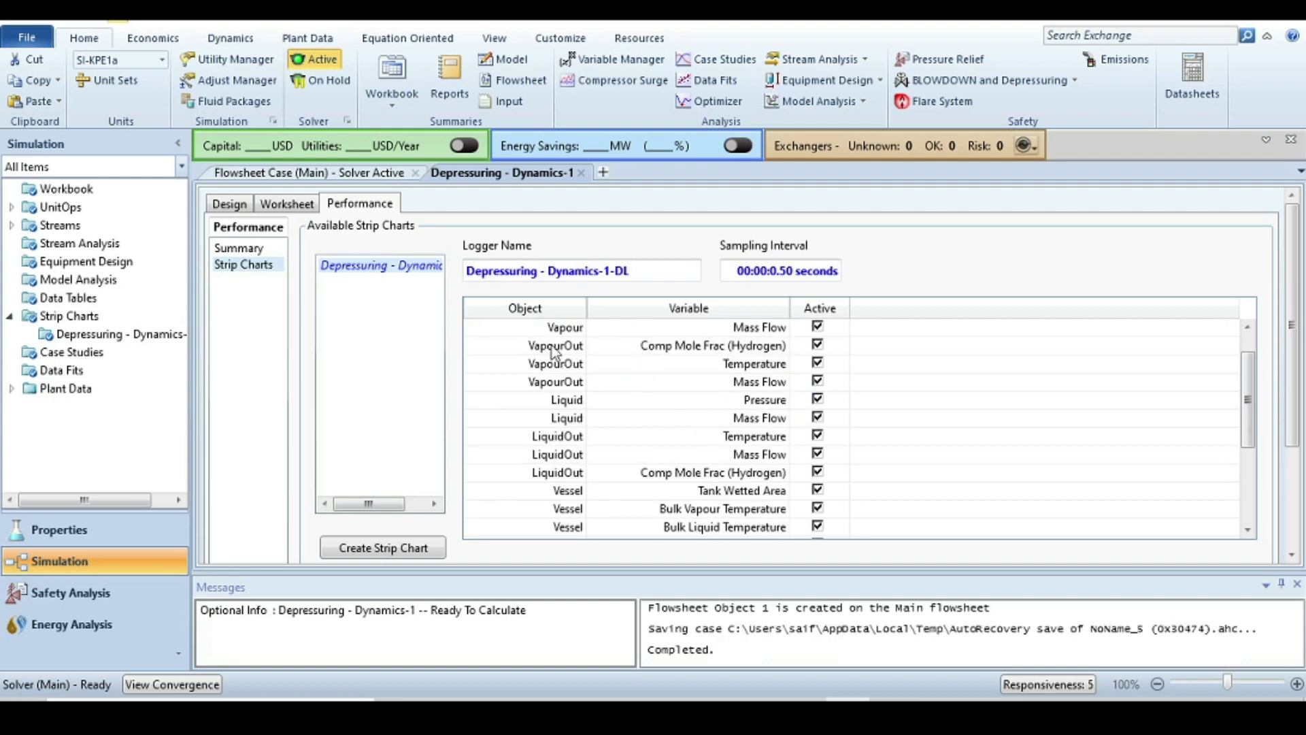
scroll(703, 385, down, 3)
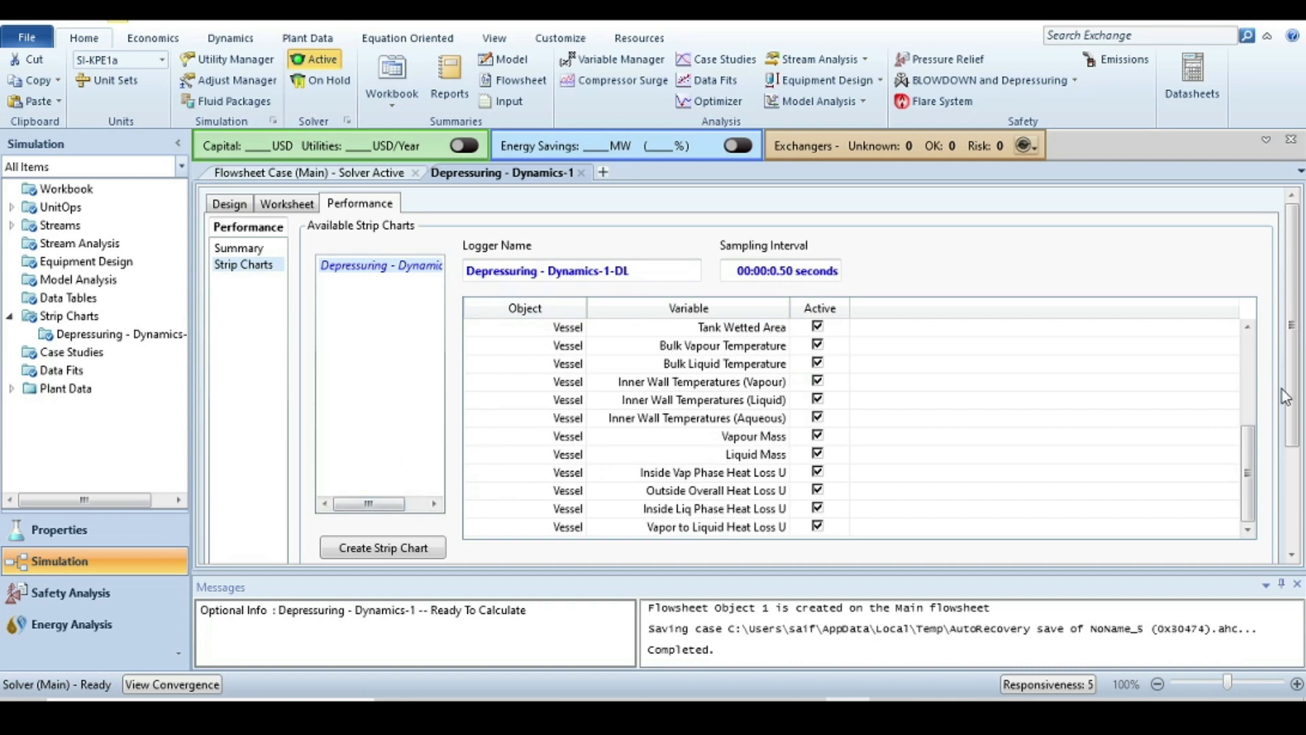
drag(1295, 399, 1291, 512)
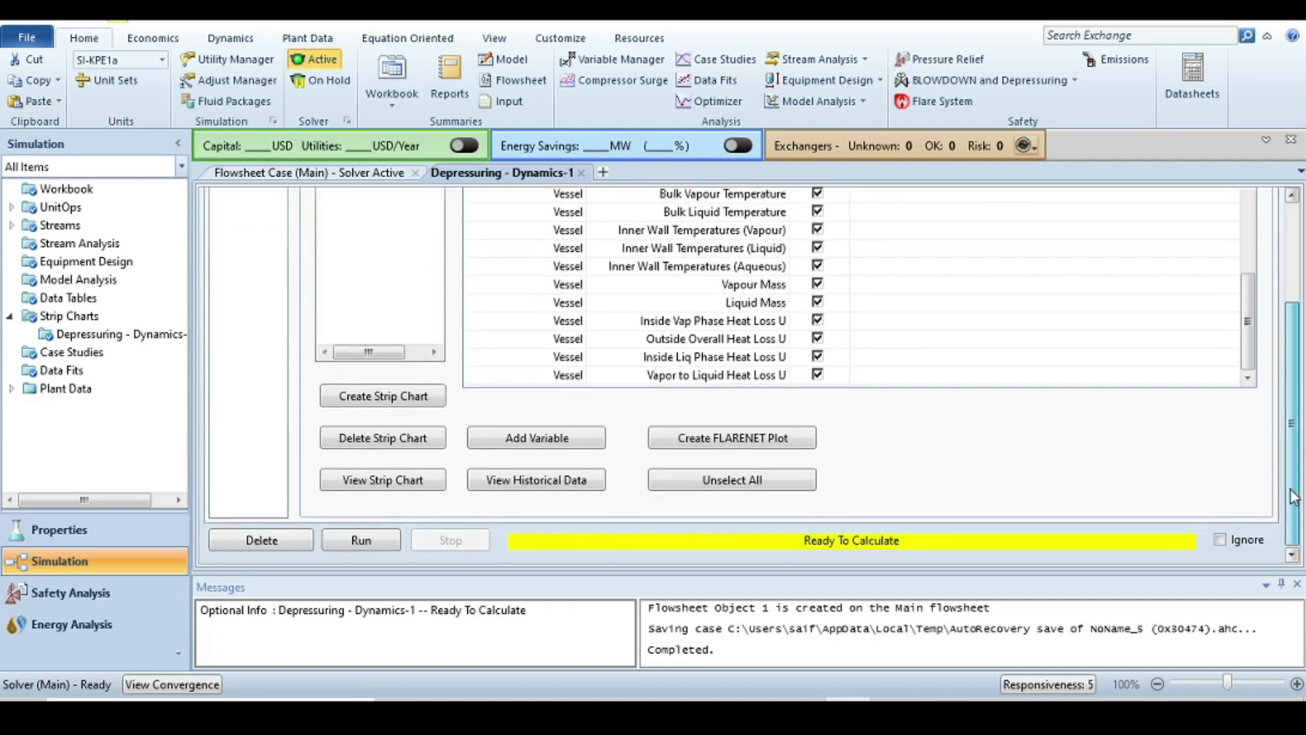
click(360, 398)
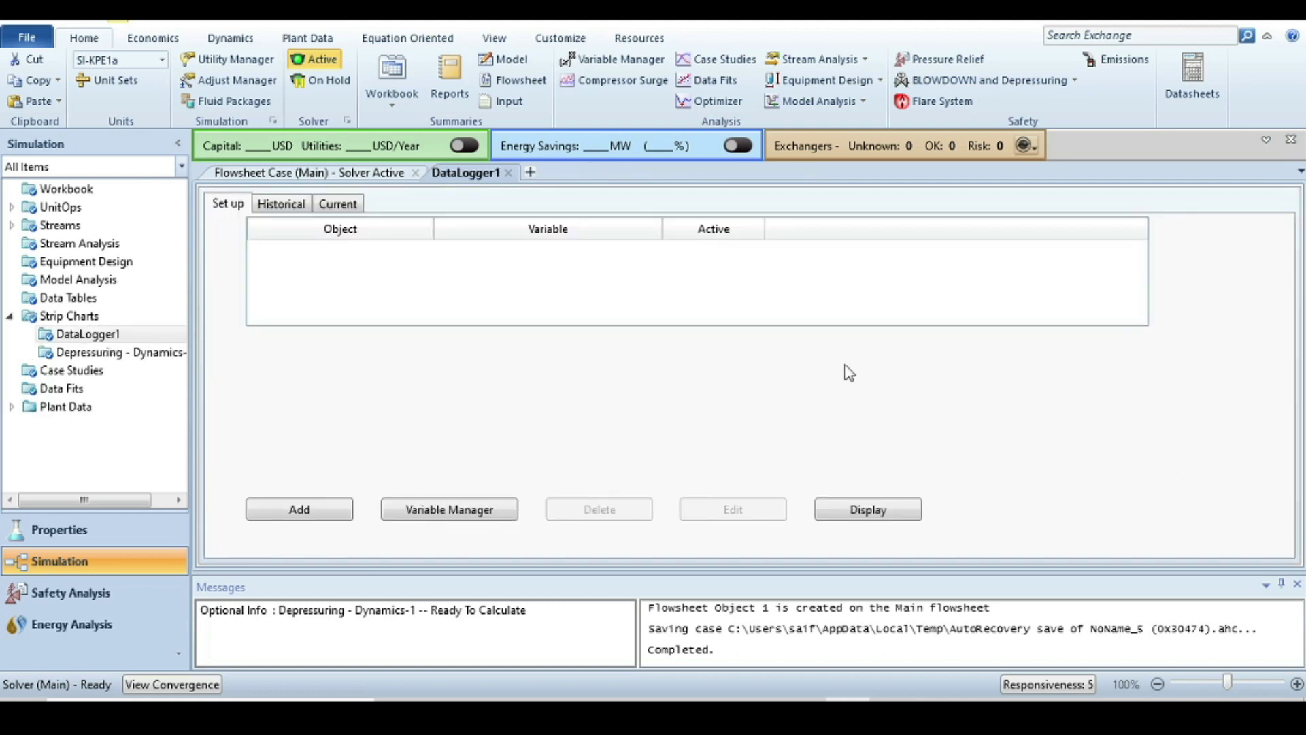
Step: In the Variable Navigator, select the Vapour object of Depressuring - Dynamics-1
click(295, 515)
click(140, 242)
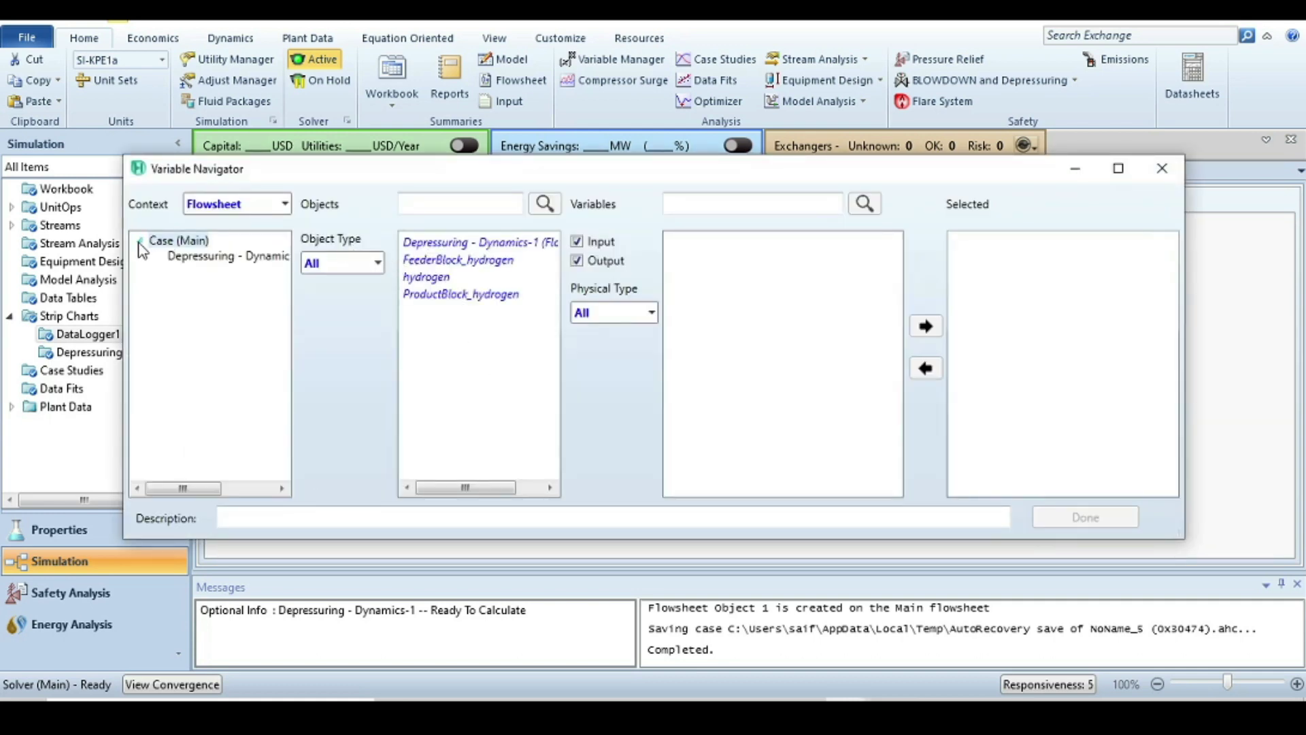
click(198, 259)
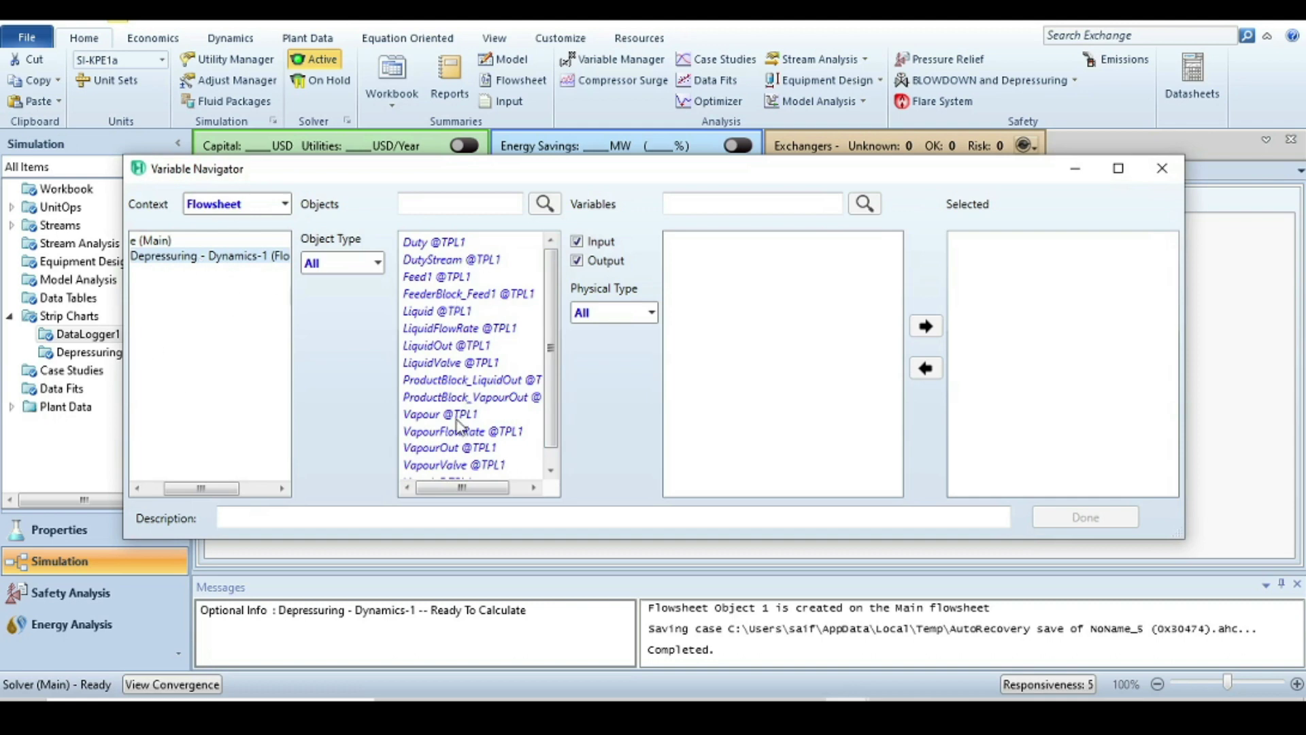
click(427, 415)
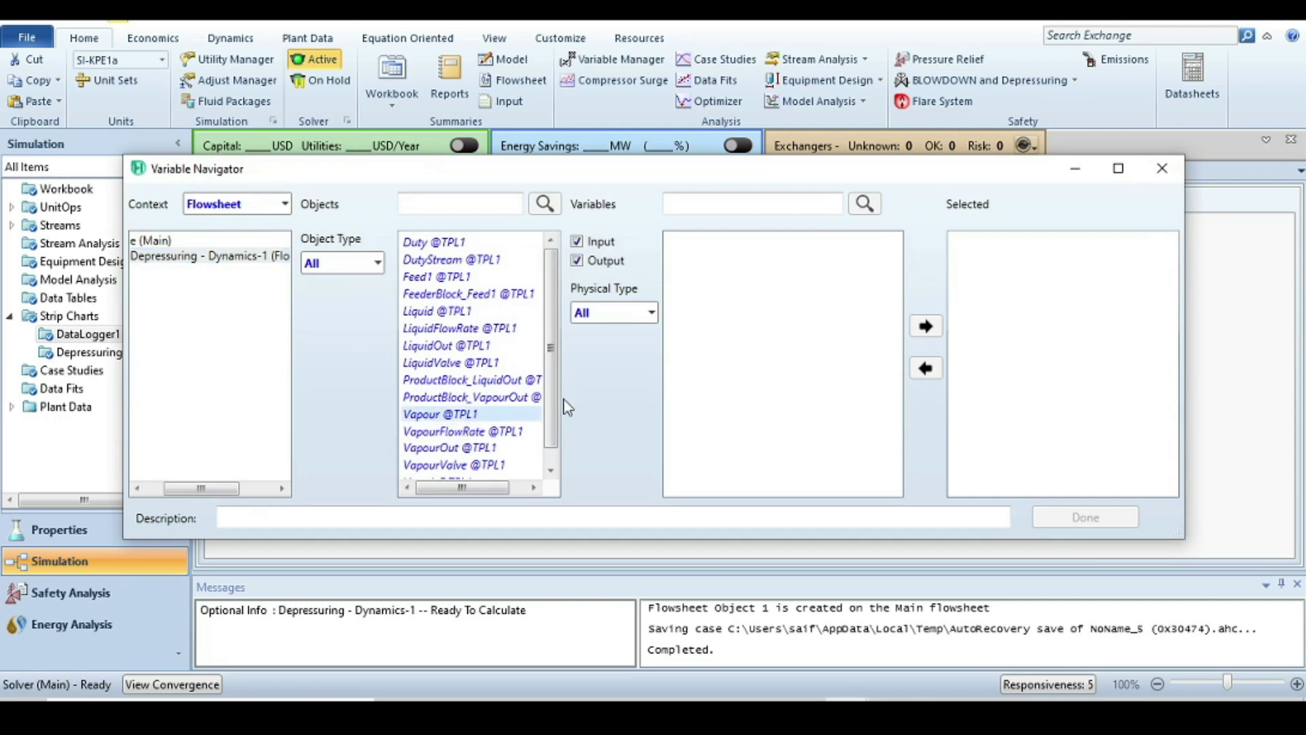
click(427, 416)
Step: Add the Vapour Temperature and Pressure variables to the strip chart
click(714, 197)
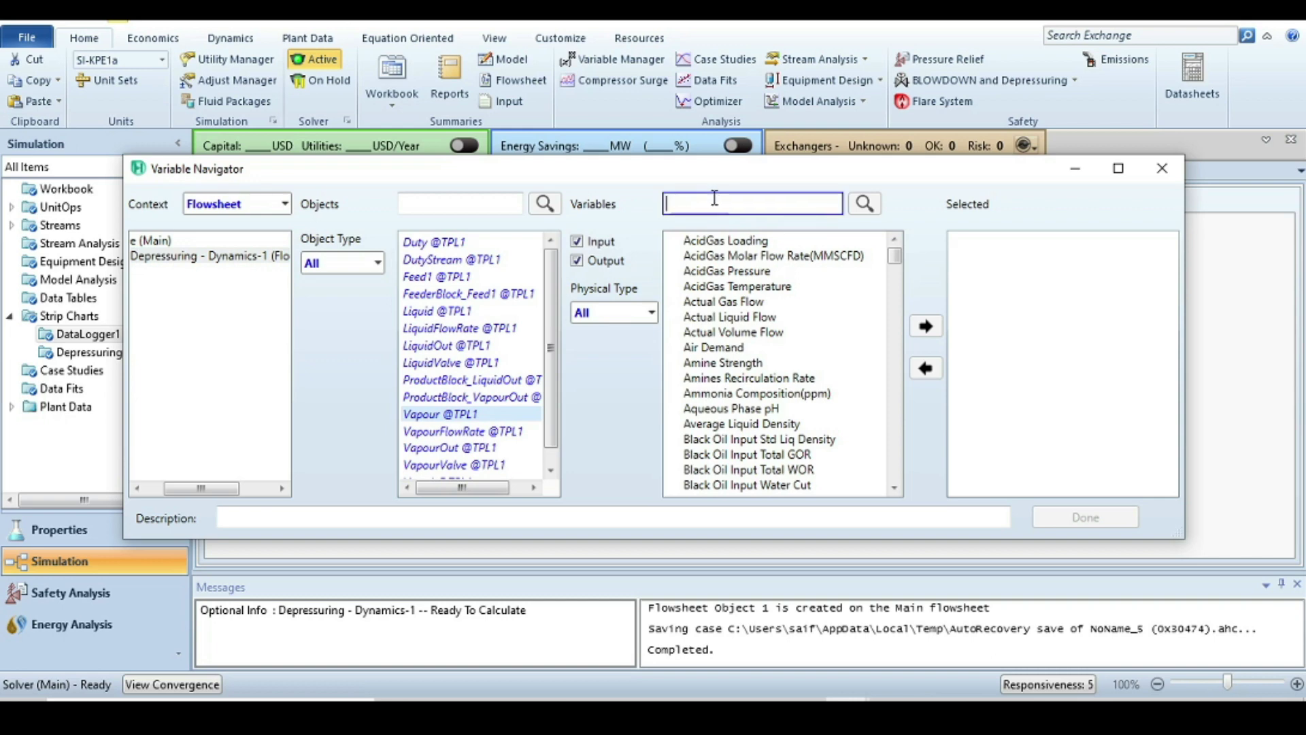
text(temp)
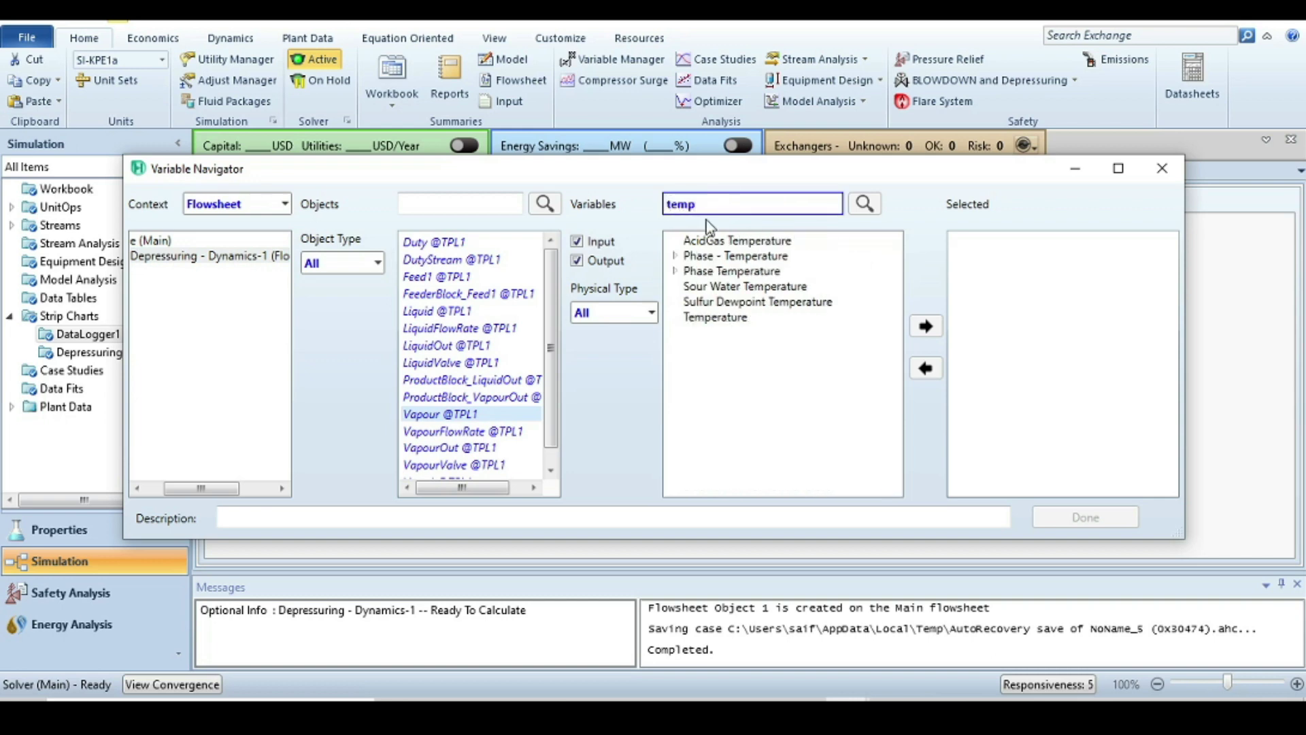
click(714, 317)
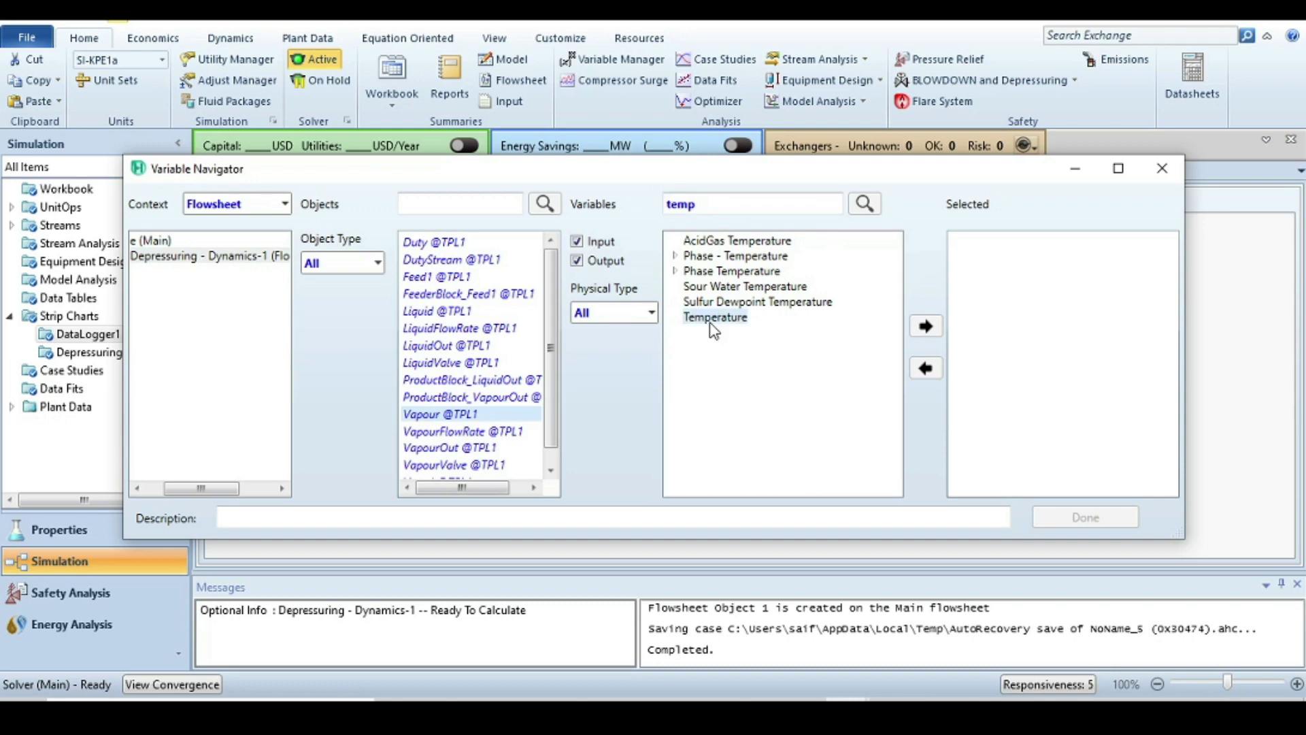
click(740, 204)
text(pr)
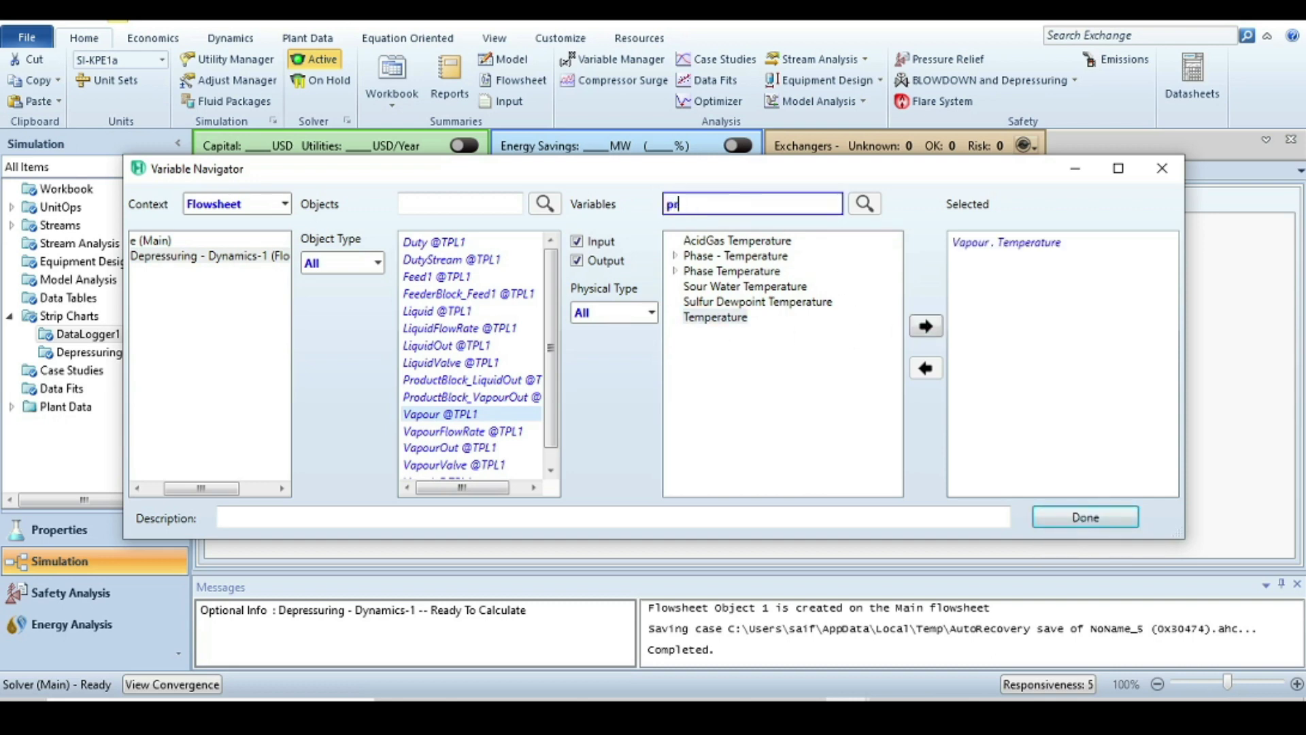
text(e)
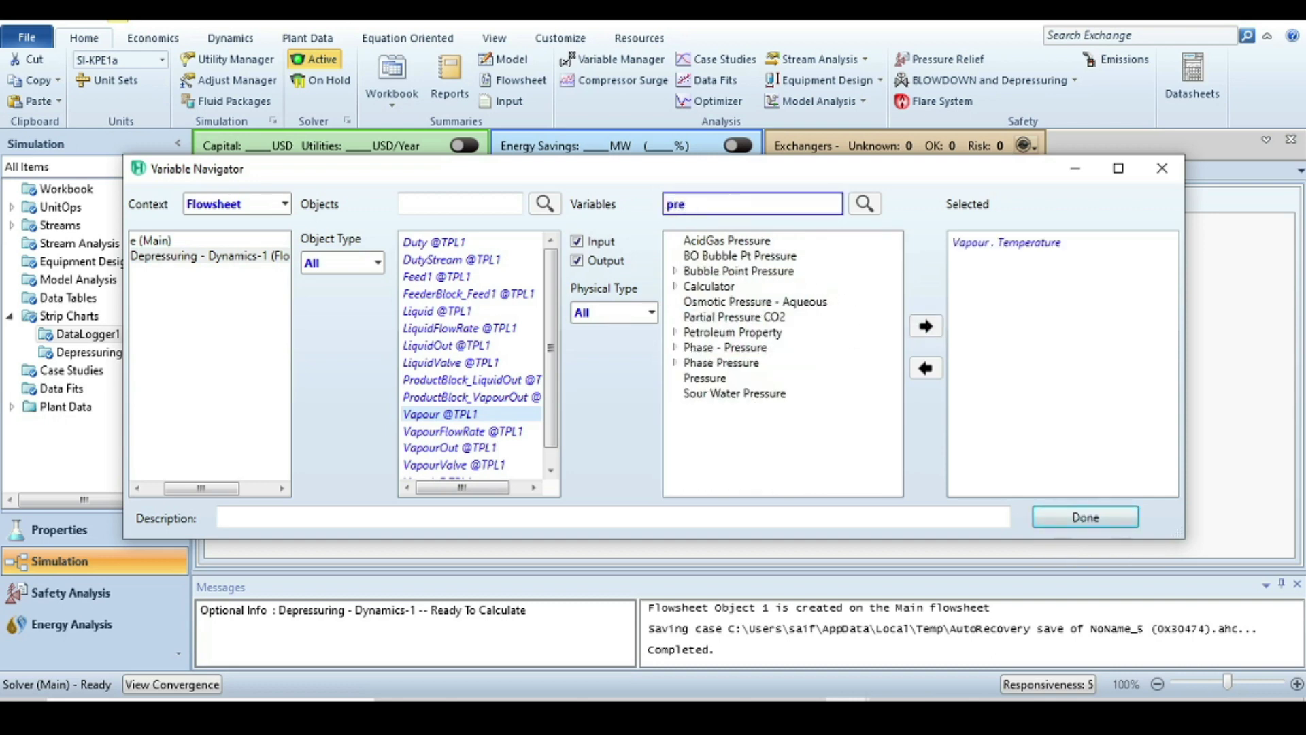
click(703, 378)
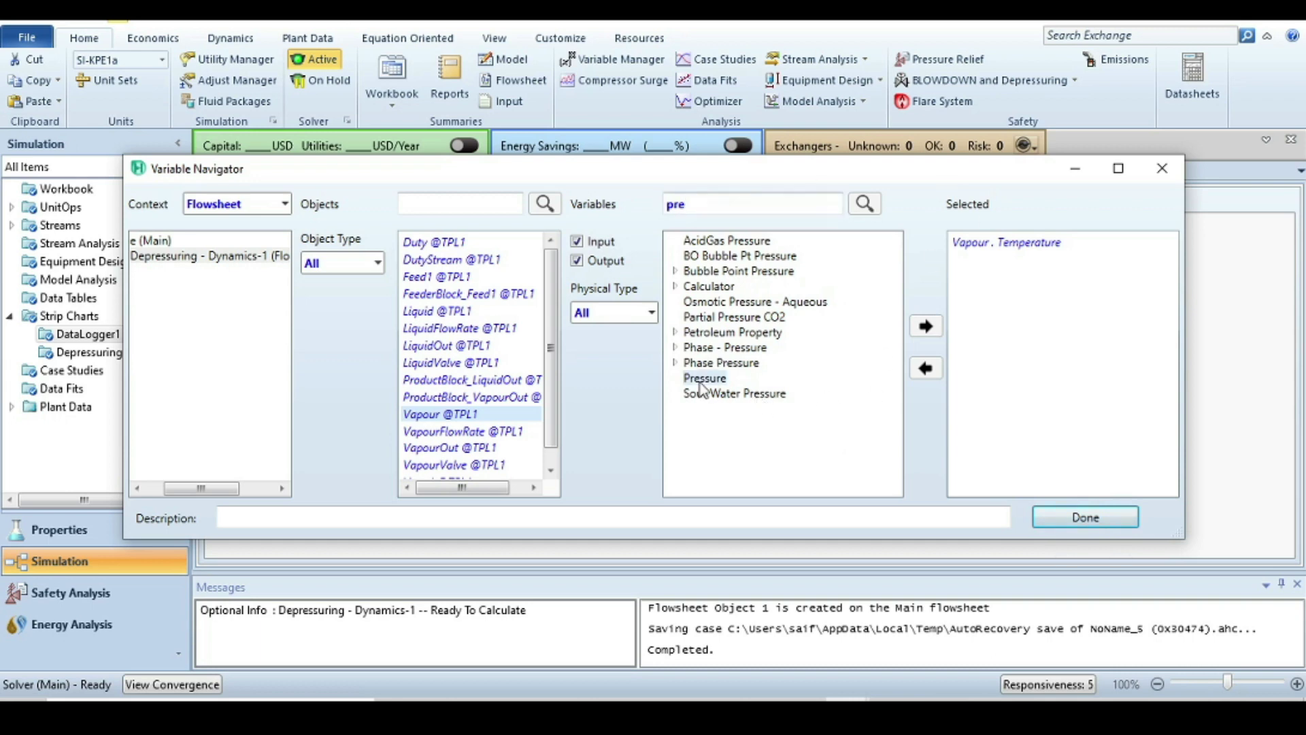
click(921, 337)
Step: Add the Vapour Mass Flow variable and finish choosing variables
click(747, 198)
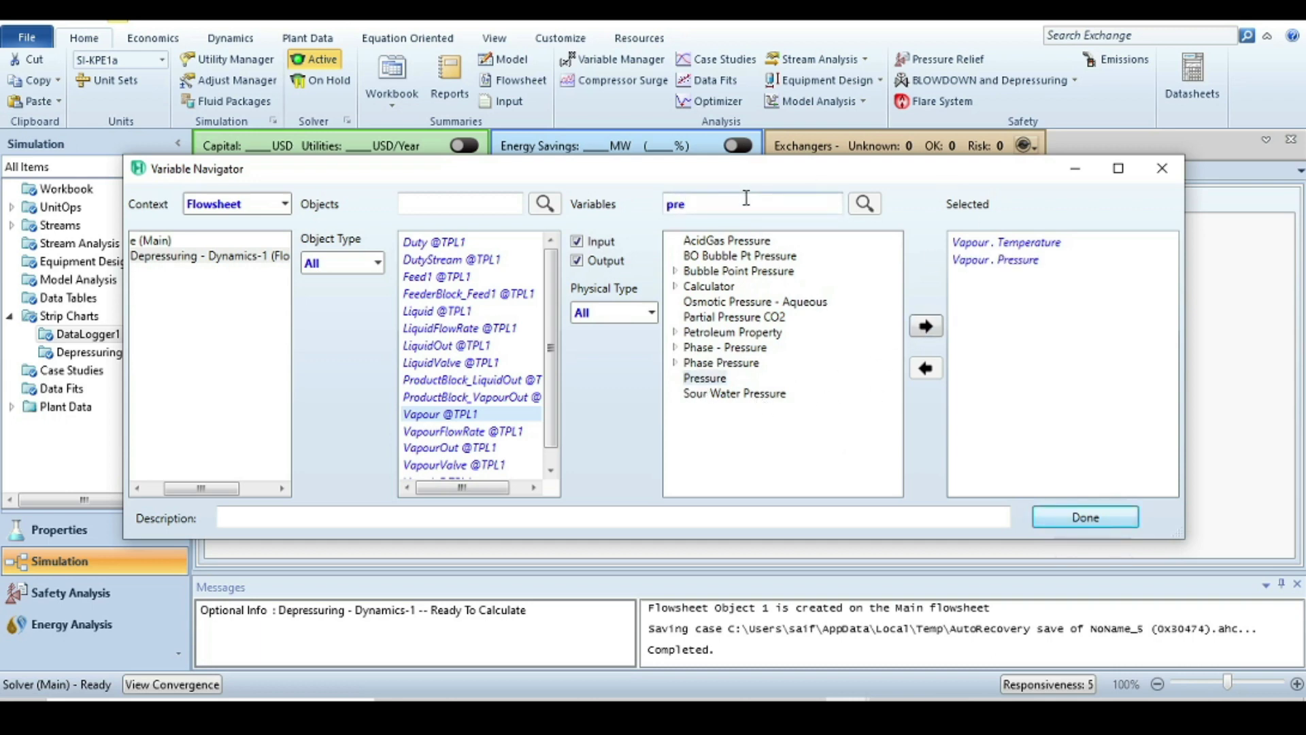
text(ma)
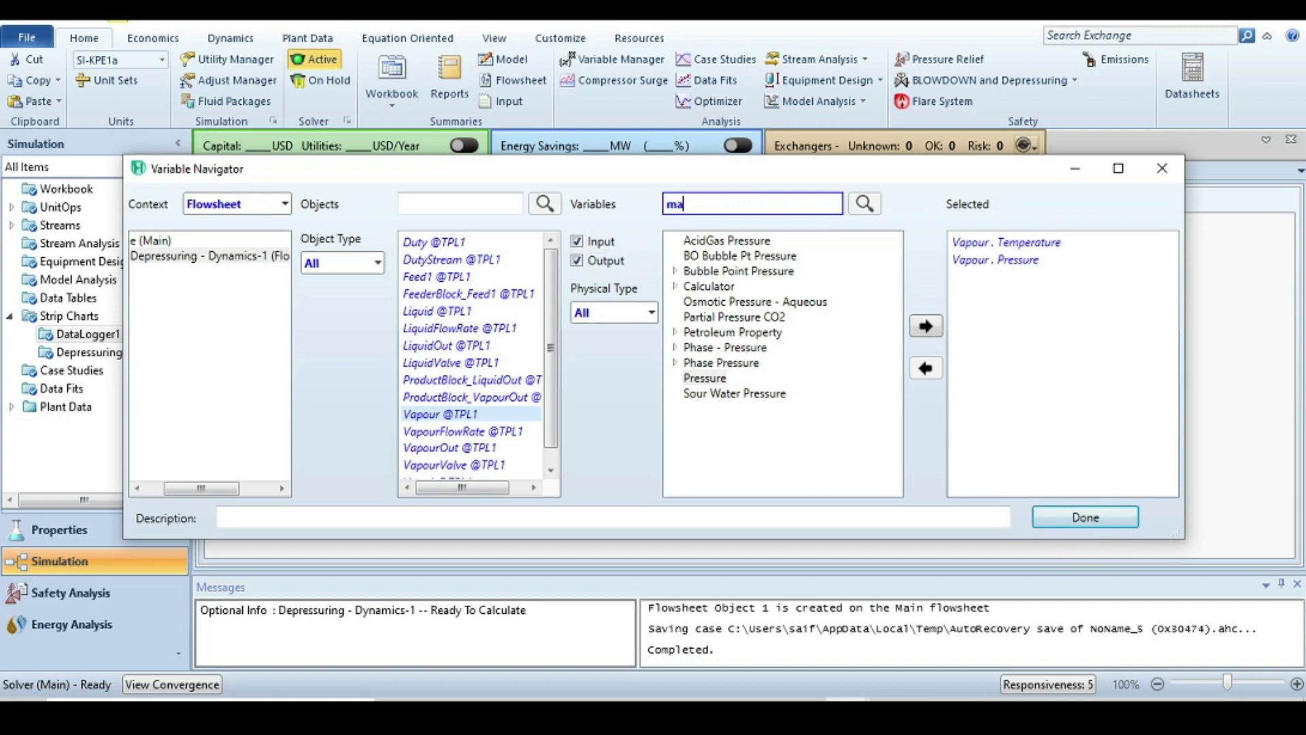
text(ss flow)
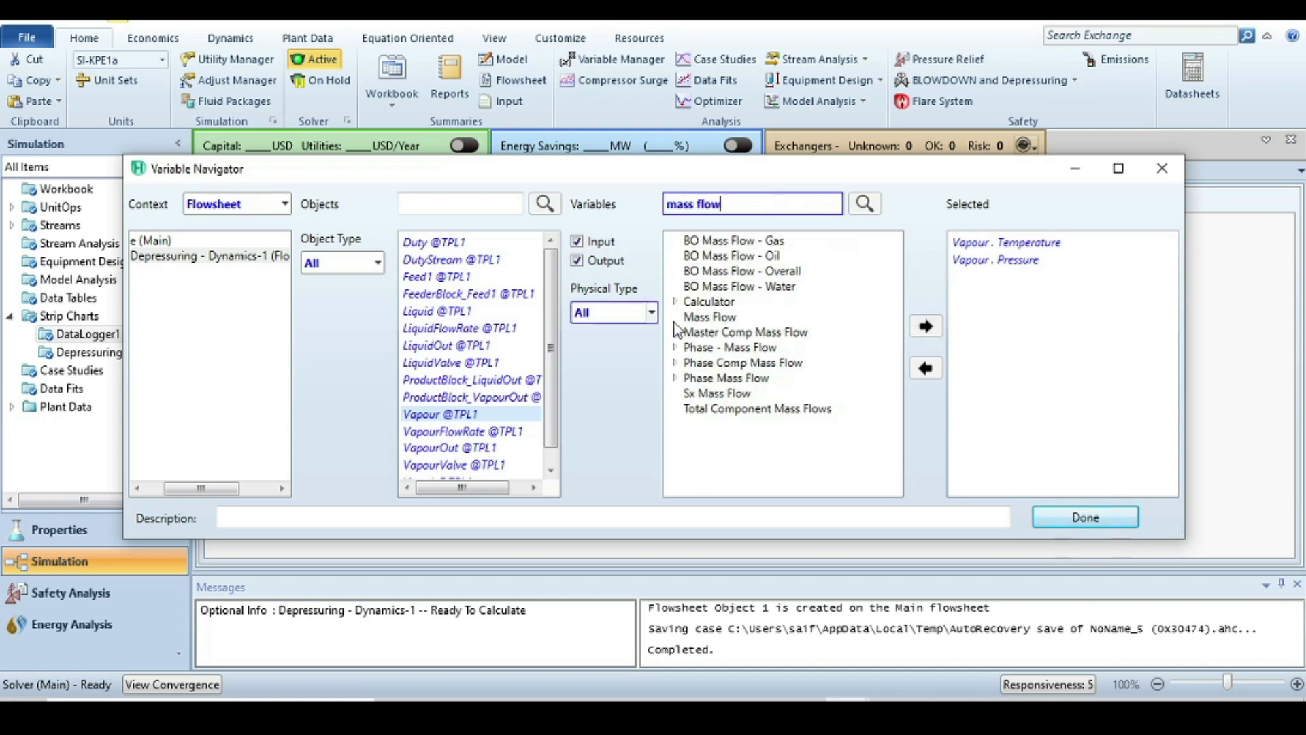
click(710, 317)
click(927, 327)
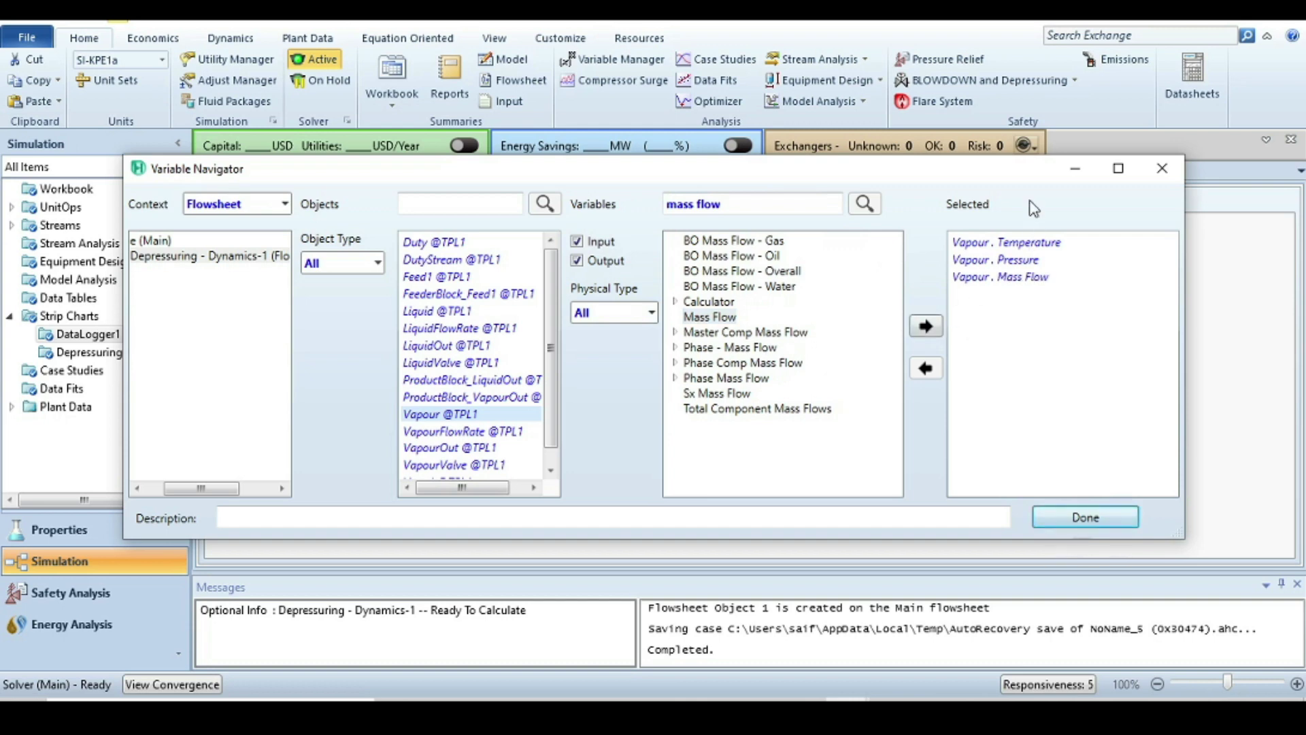
click(1081, 520)
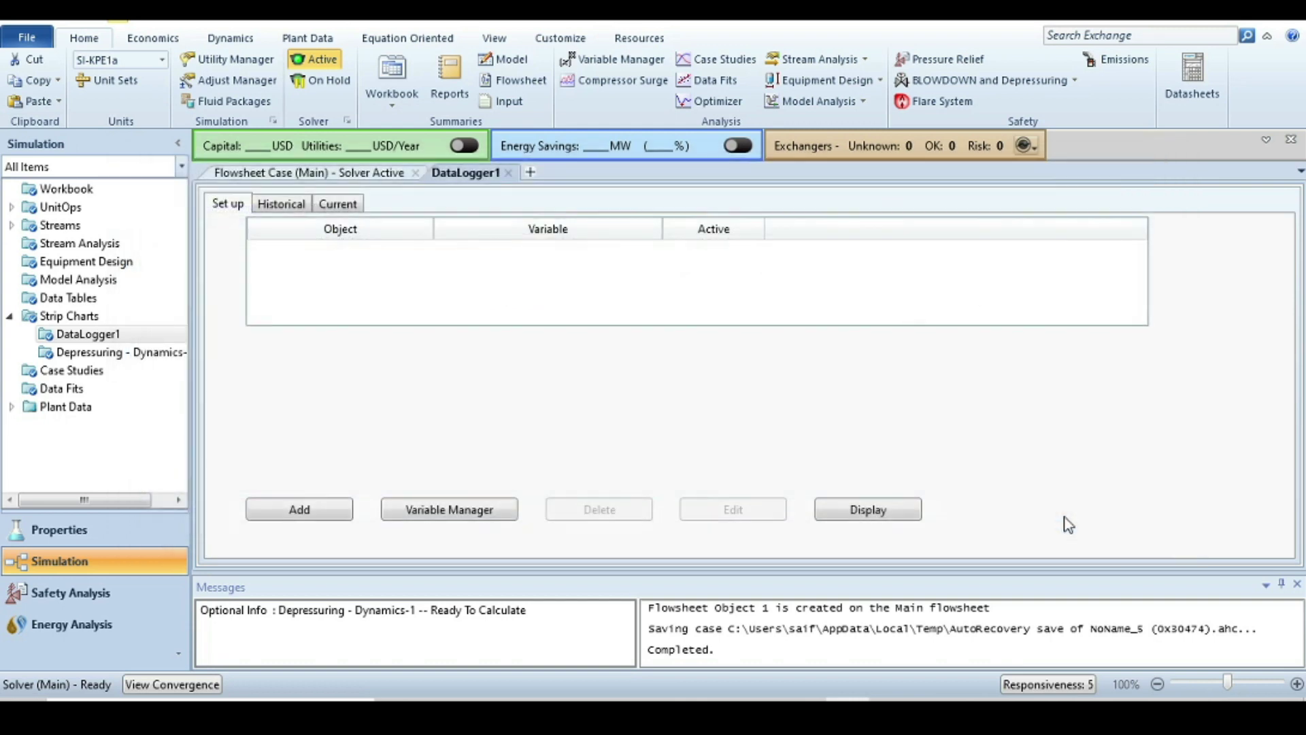
Step: Display the DataLogger1 strip chart and move its window right to uncover the setup table
click(875, 508)
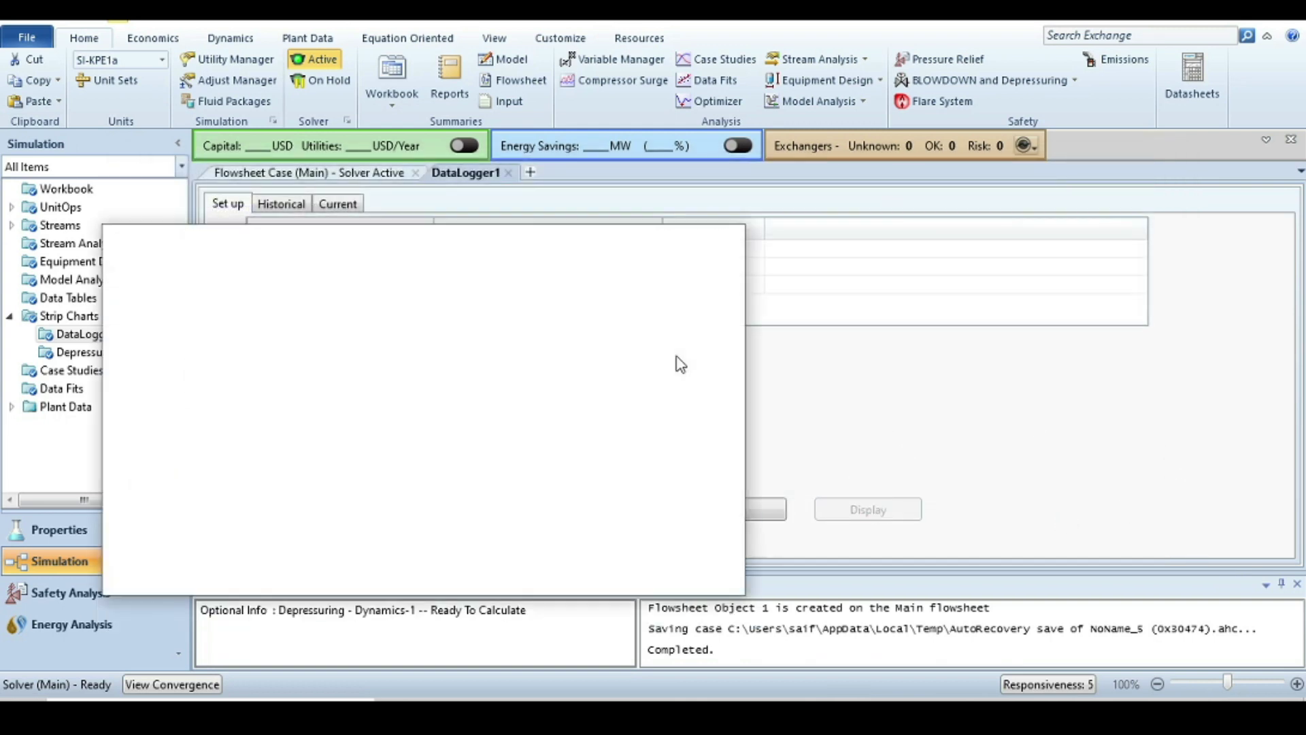
drag(669, 222, 747, 195)
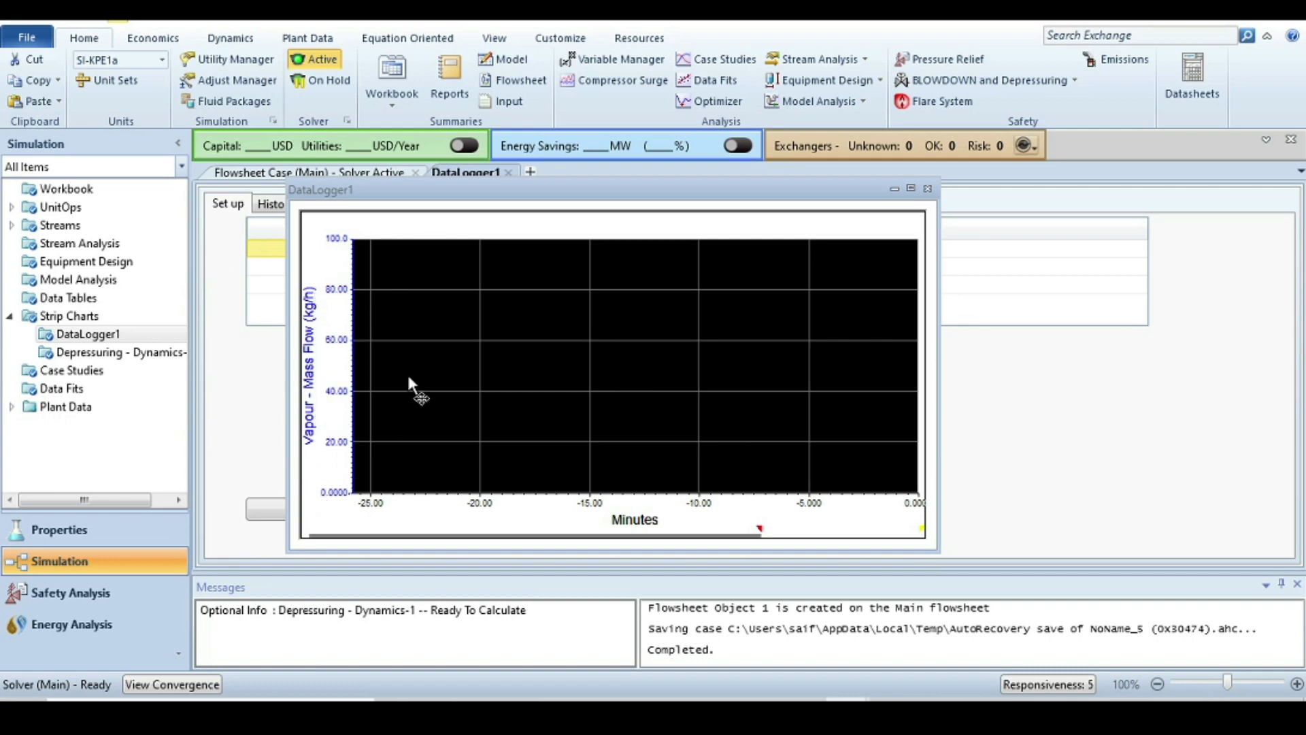
drag(589, 193, 870, 198)
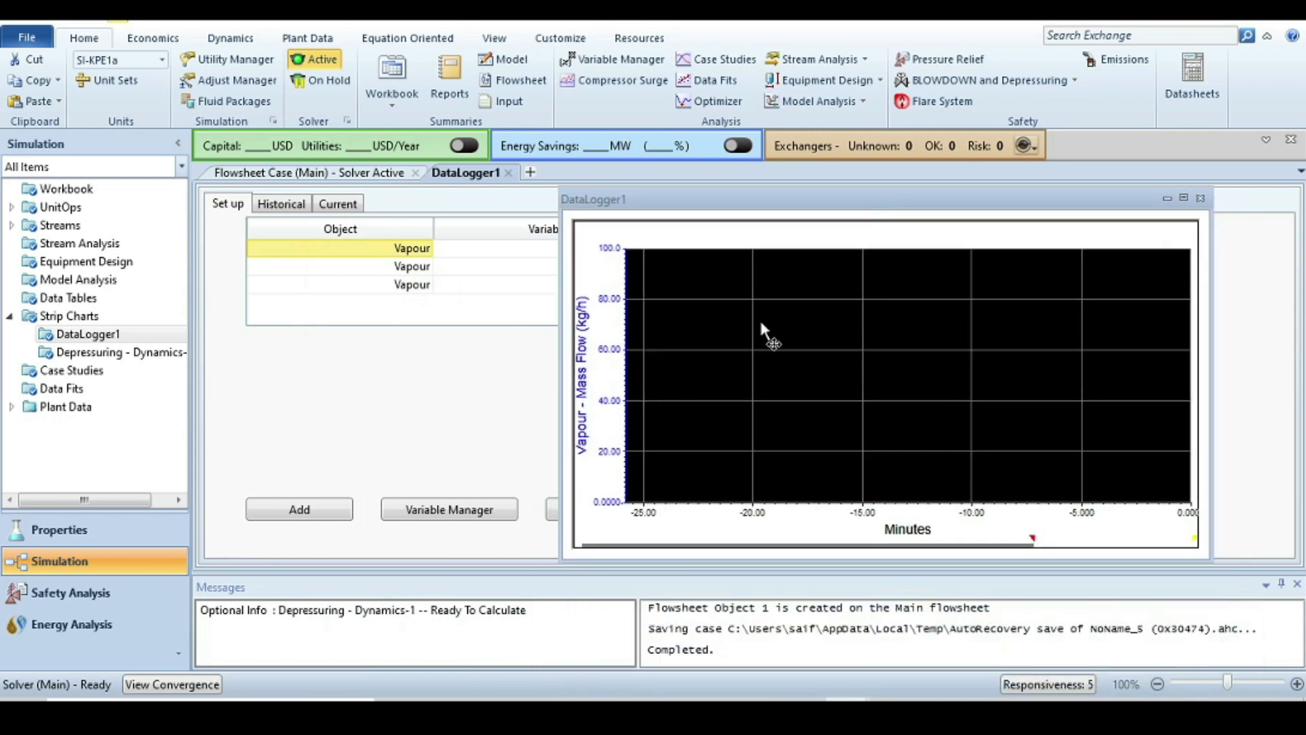
Step: In Graph Control, show all axis scales with automatic auto-scaling, then open Set-up Logger
right_click(761, 290)
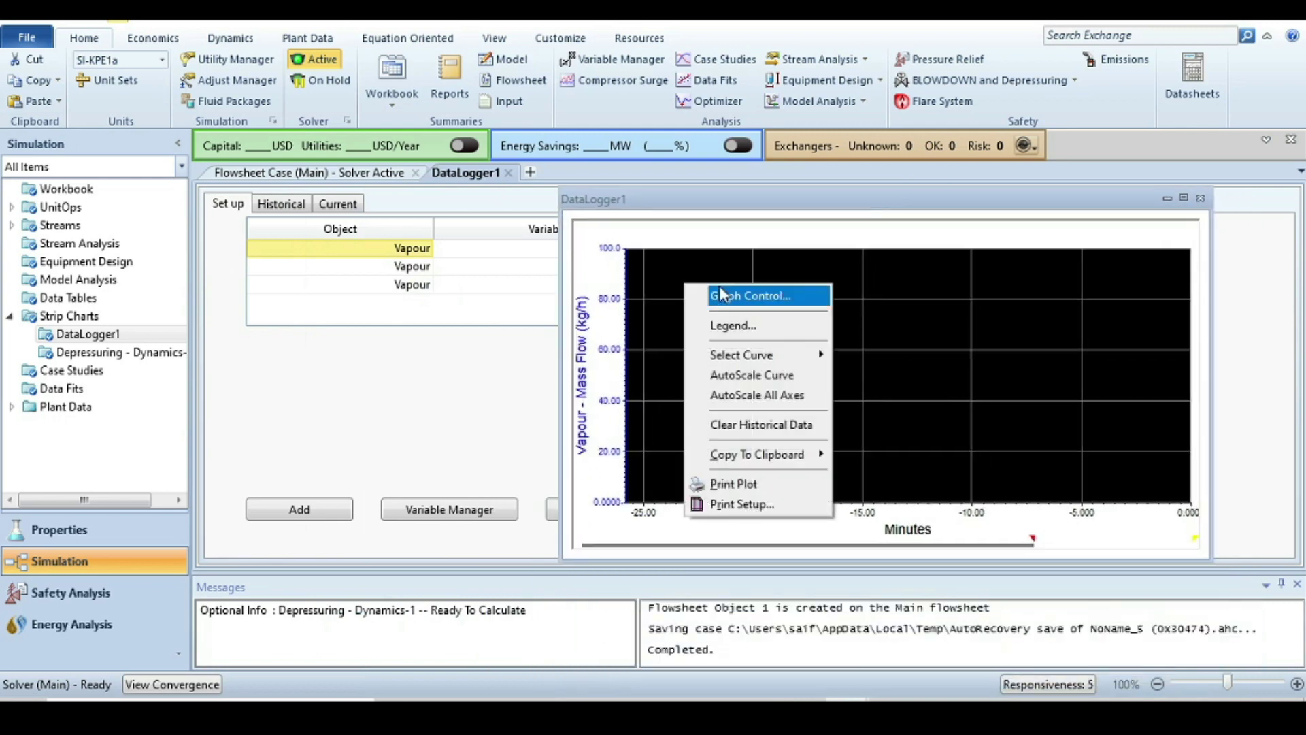
click(751, 296)
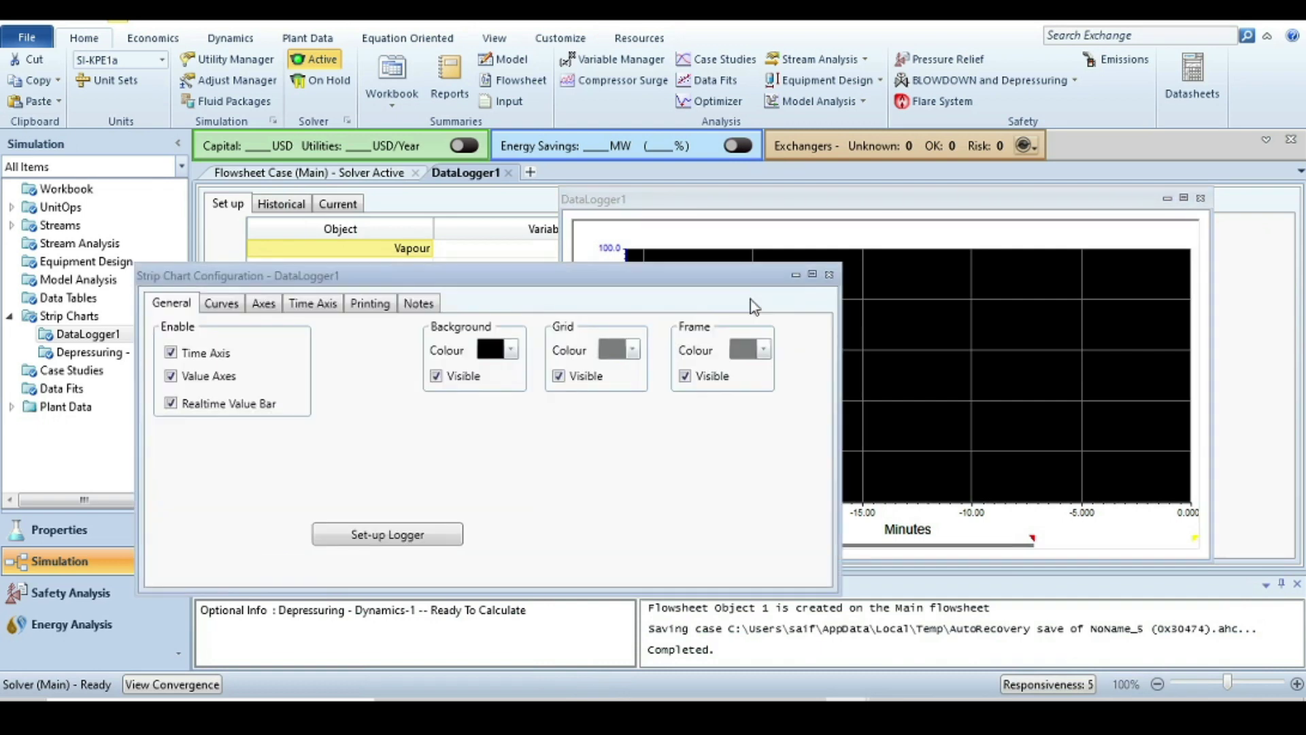
click(261, 304)
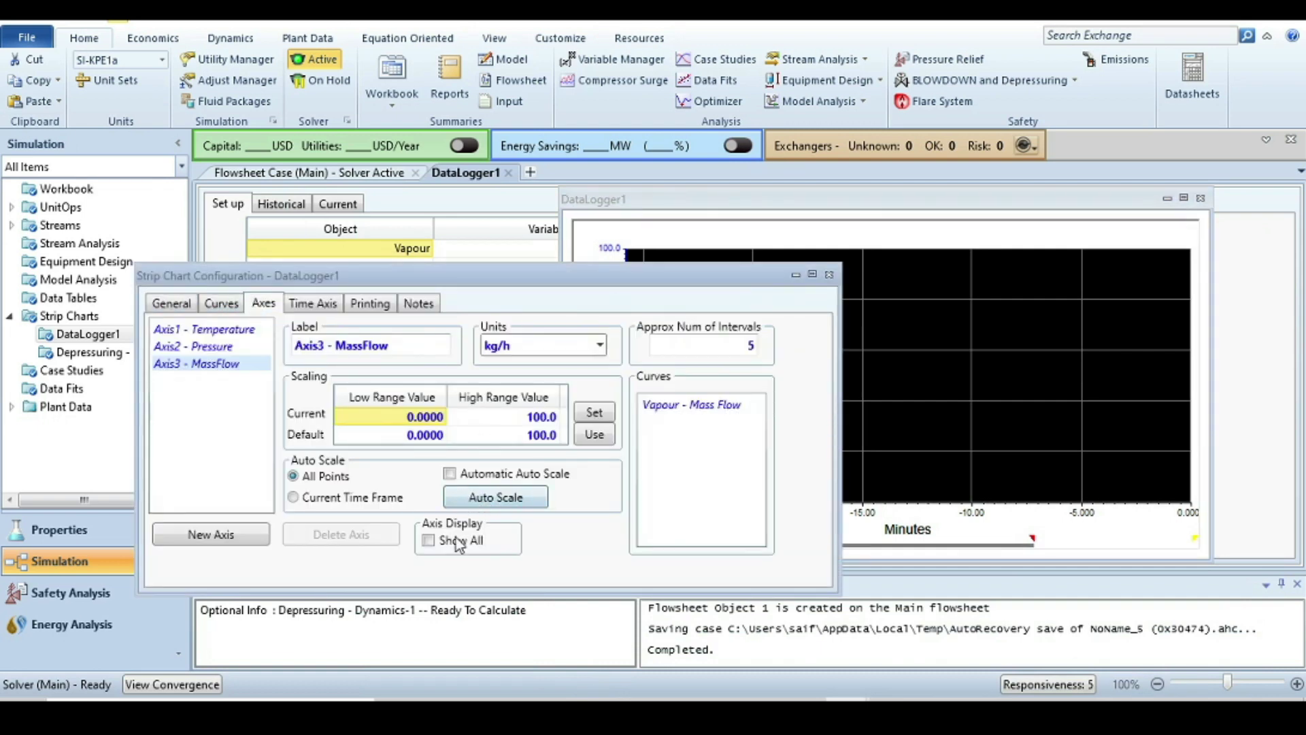
click(428, 543)
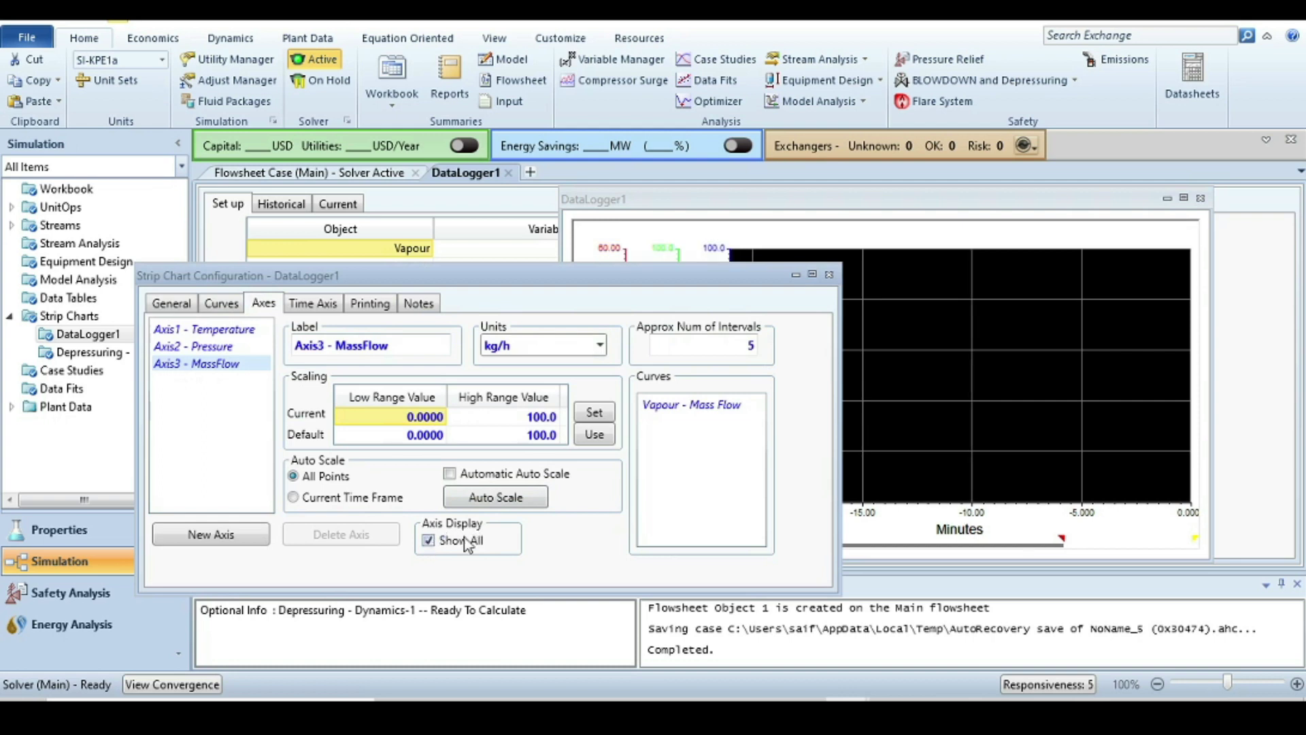
click(451, 475)
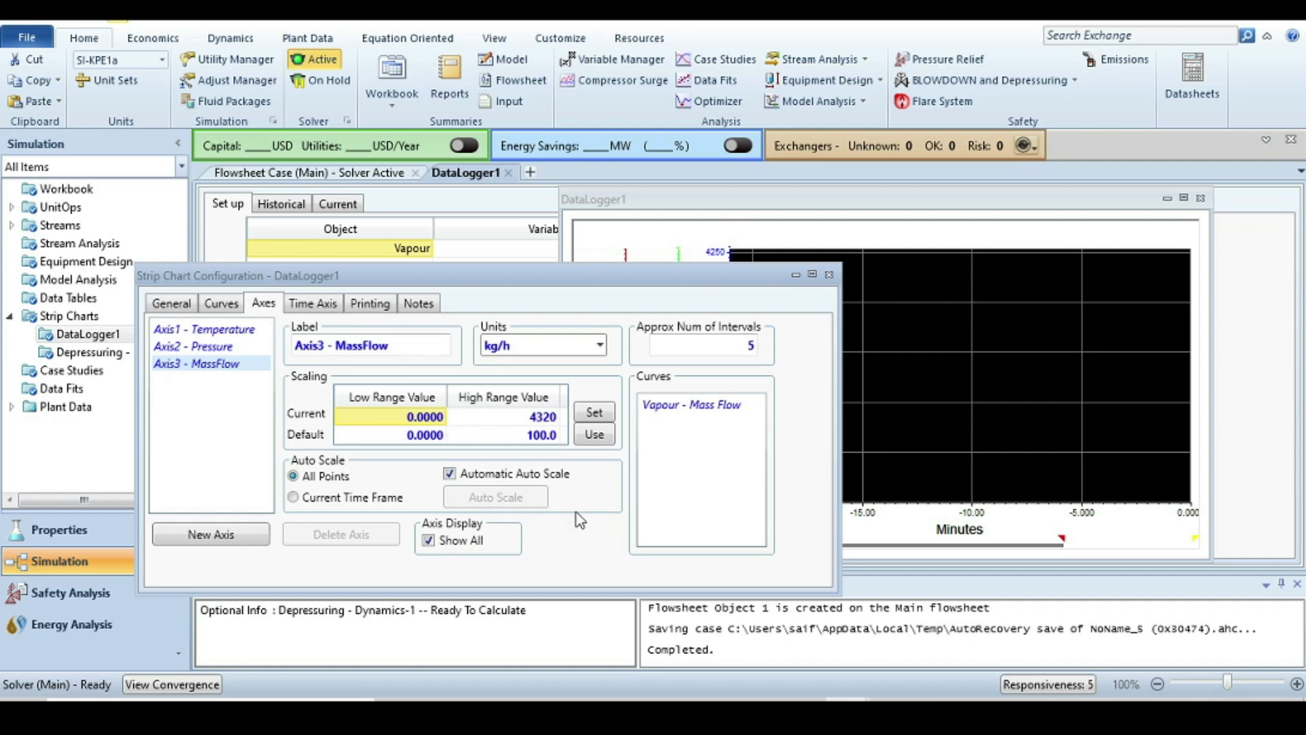
click(329, 312)
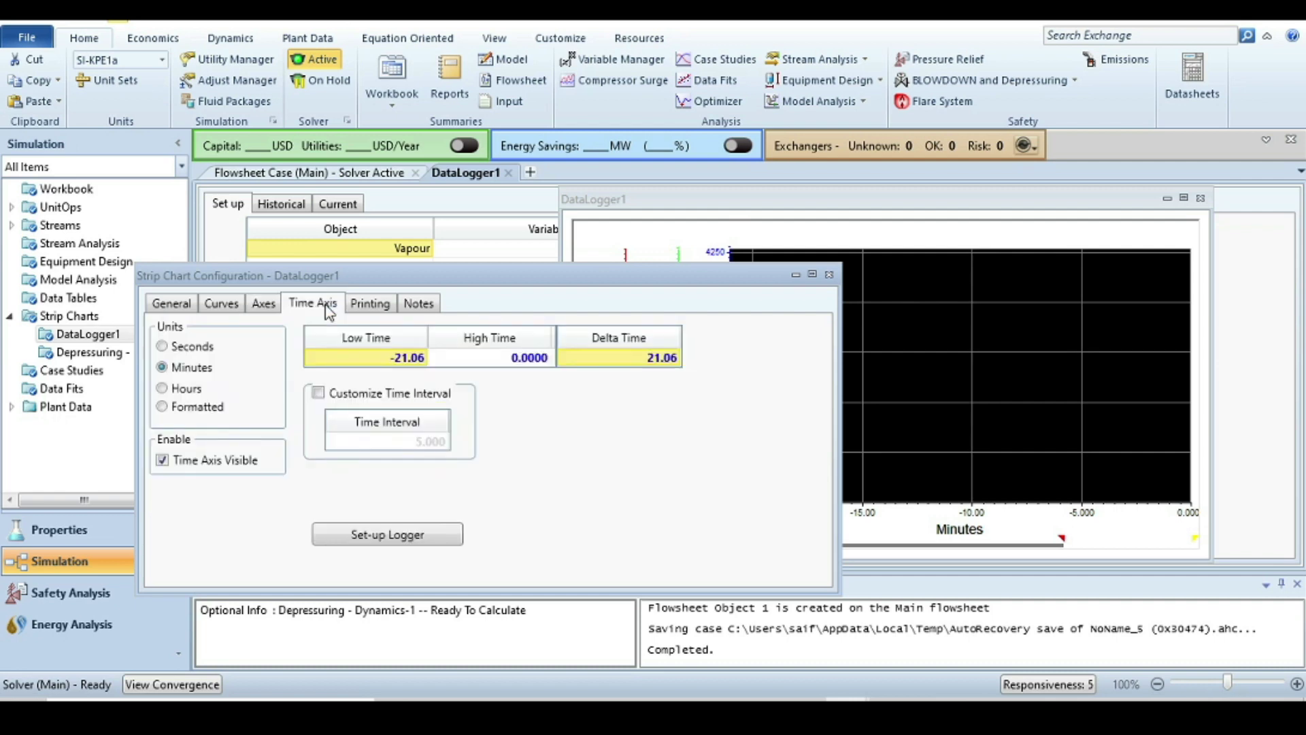
click(380, 534)
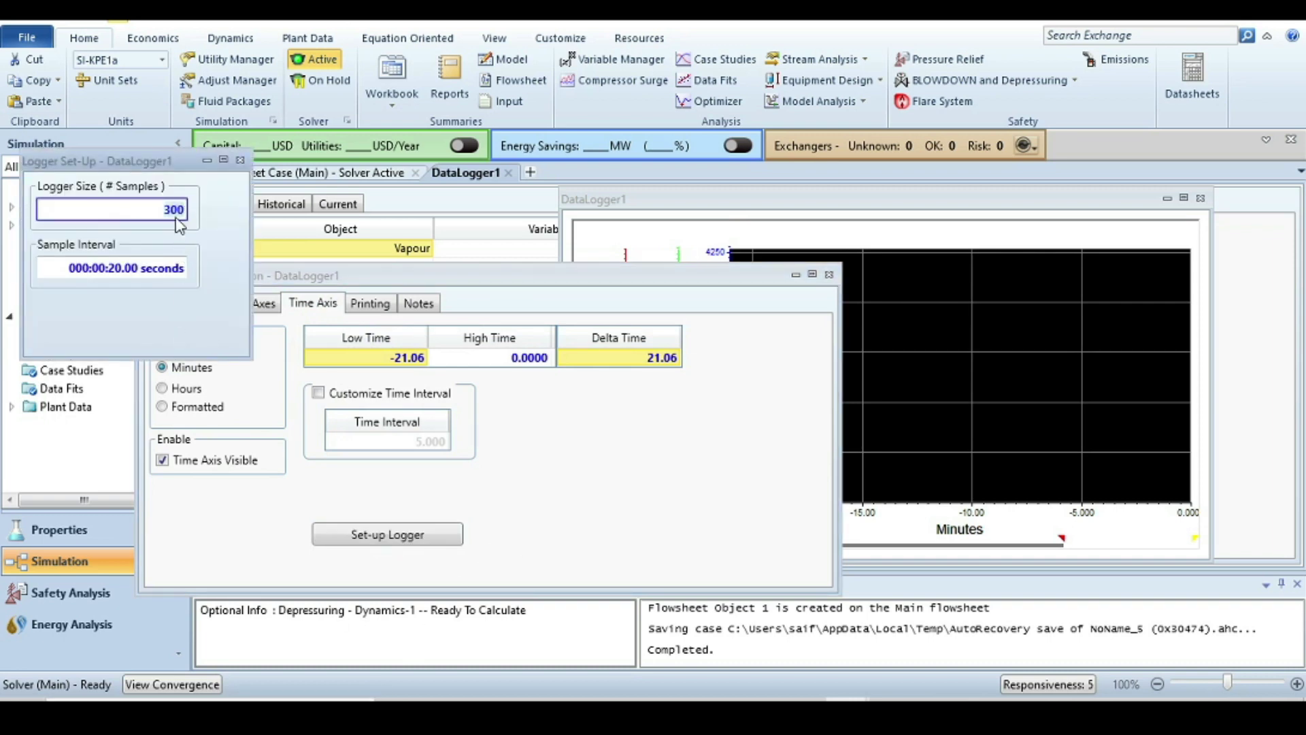
Step: Set the DataLogger1 logger size to 2000 samples with a 0.05-second sample interval
text(2000)
key(Return)
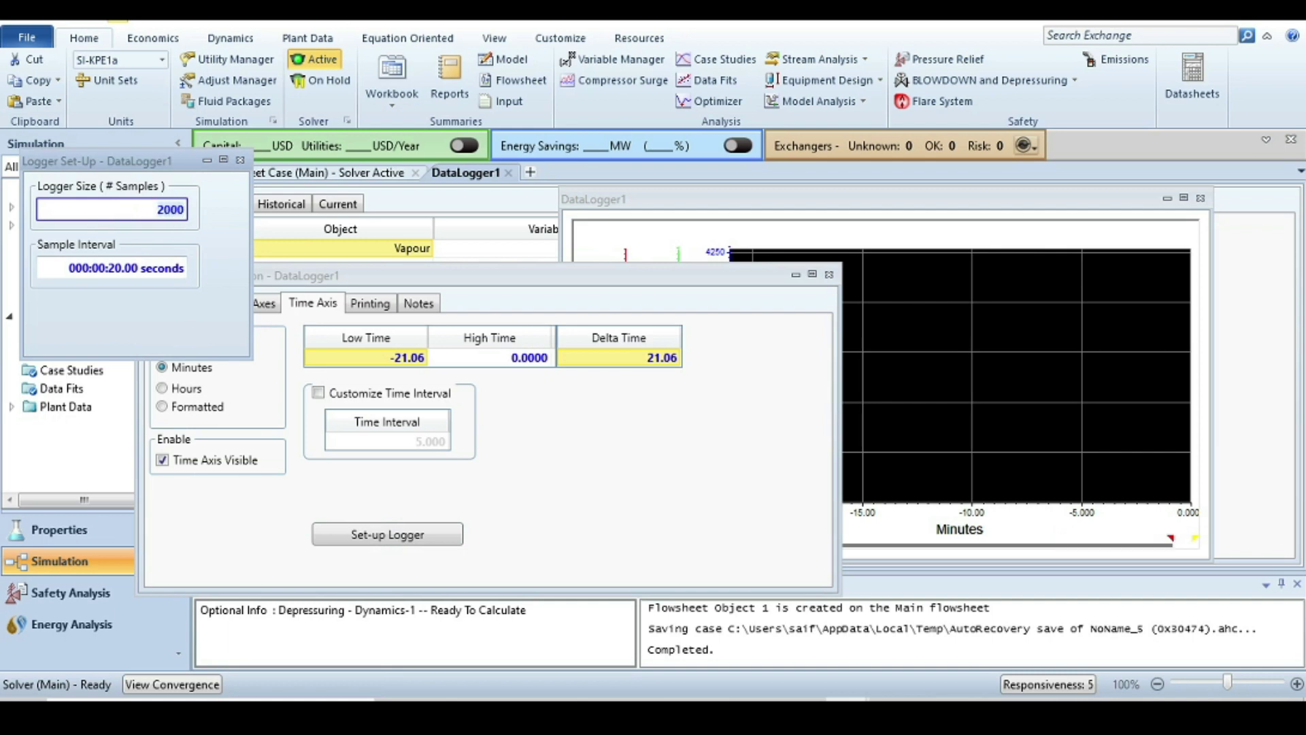
click(129, 271)
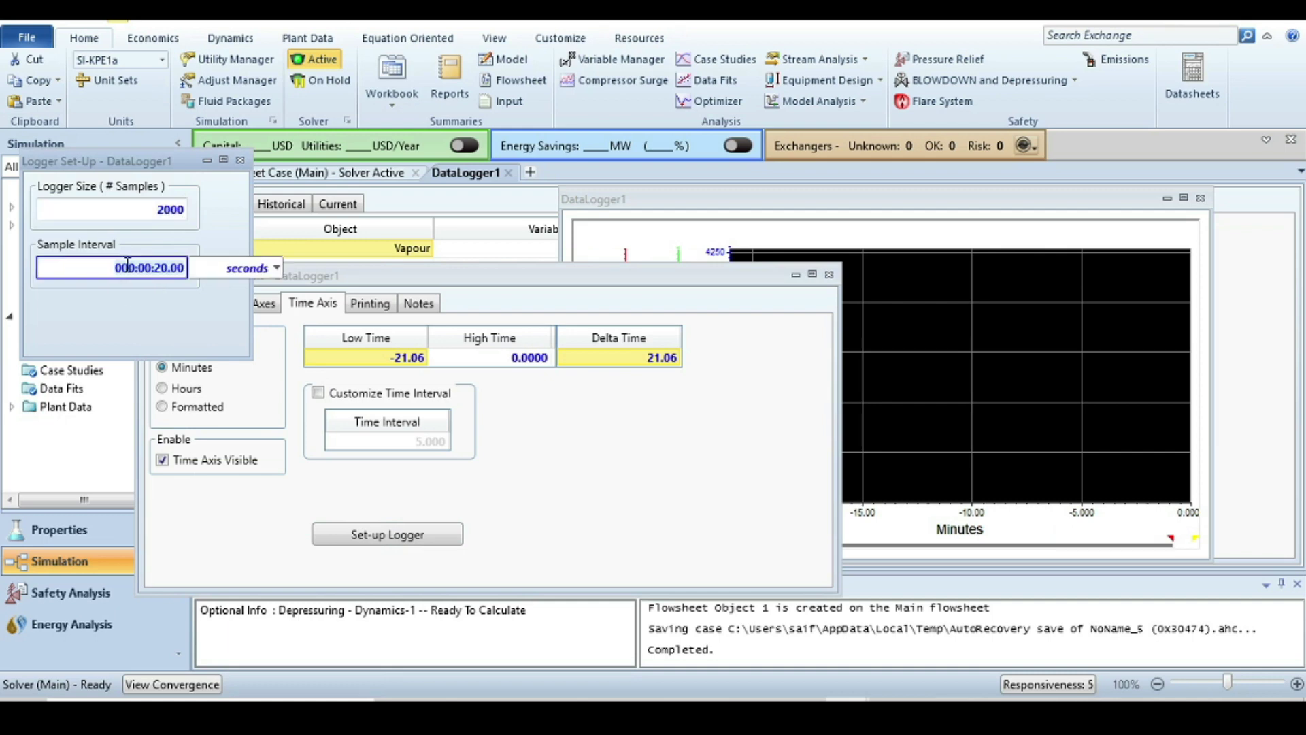
text(0.05)
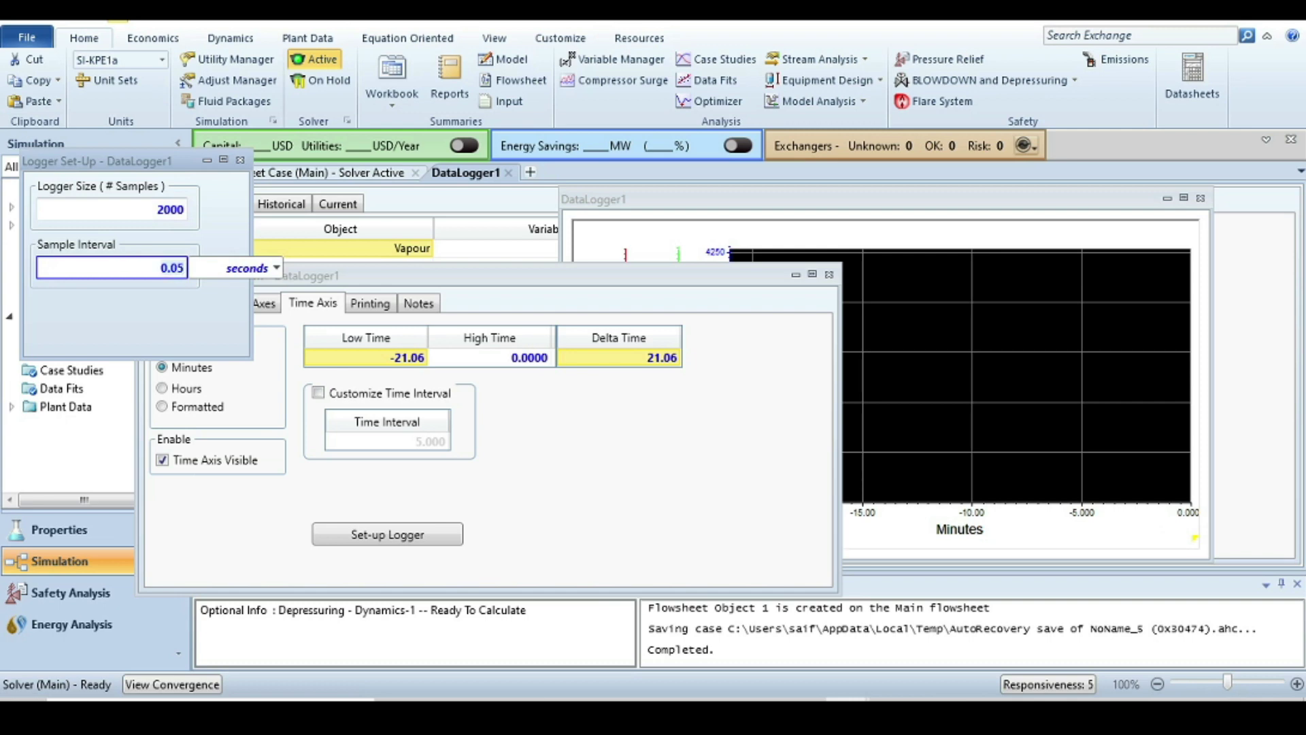
key(Return)
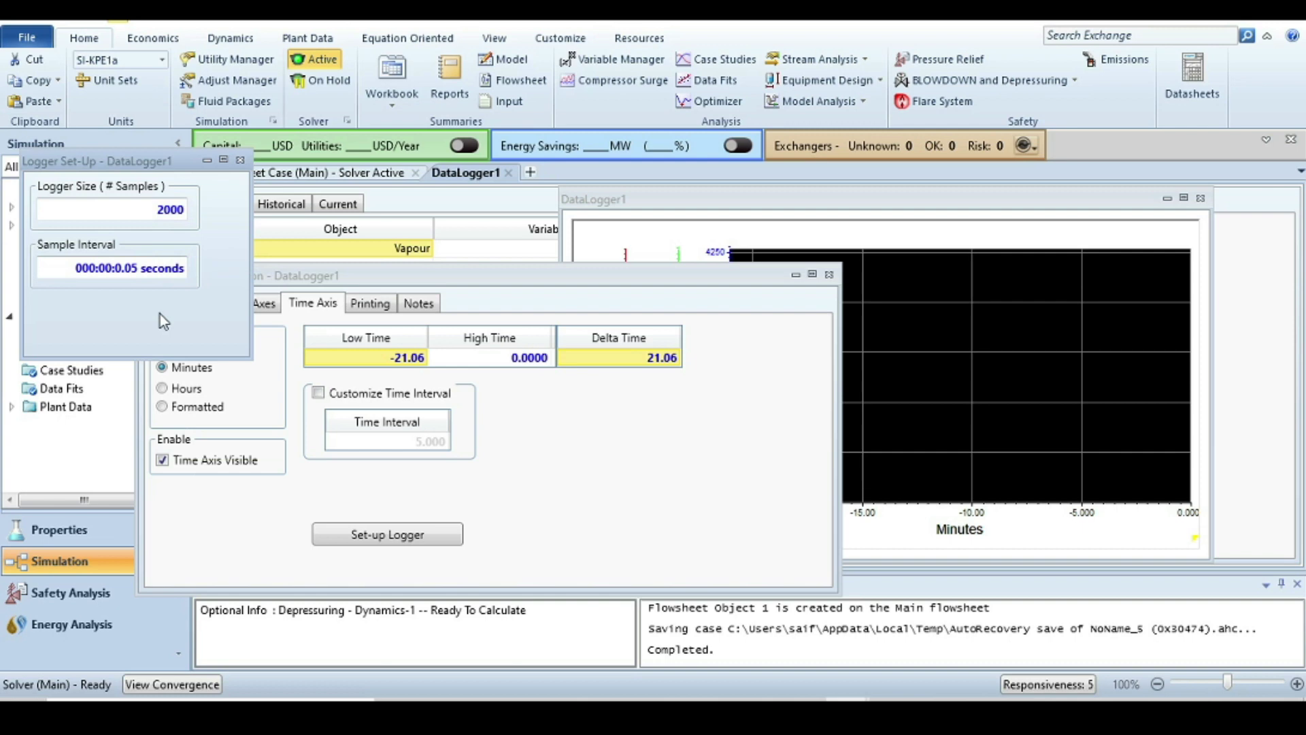
Step: Close Logger Set-Up and Strip Chart Configuration, and move the chart window to the right edge
click(239, 161)
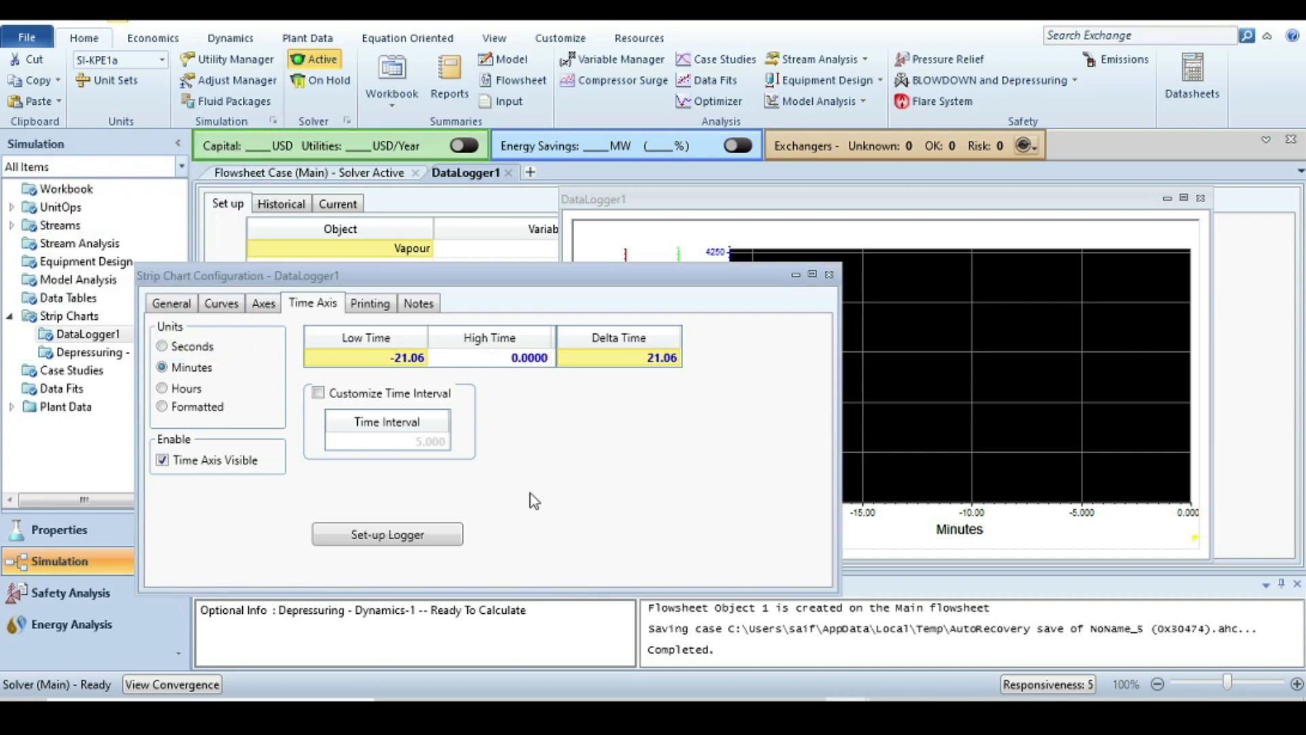
click(830, 275)
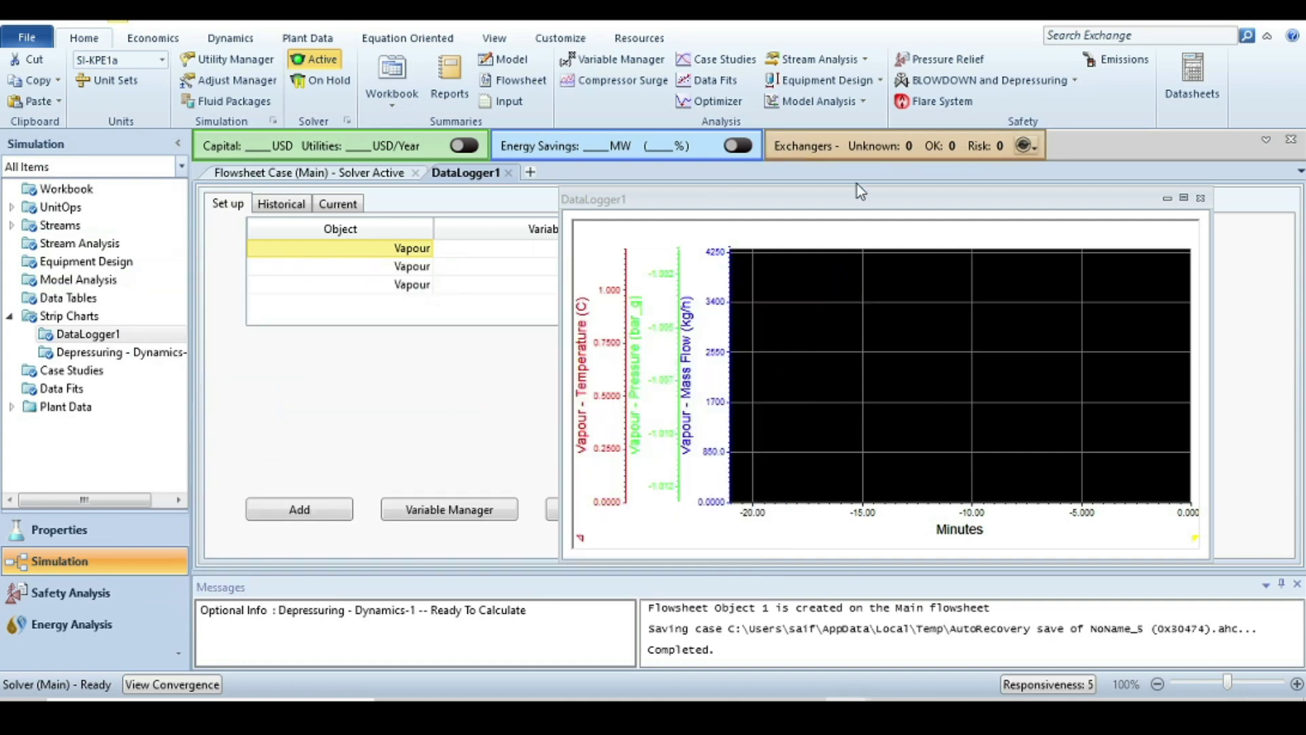
drag(913, 197, 1007, 201)
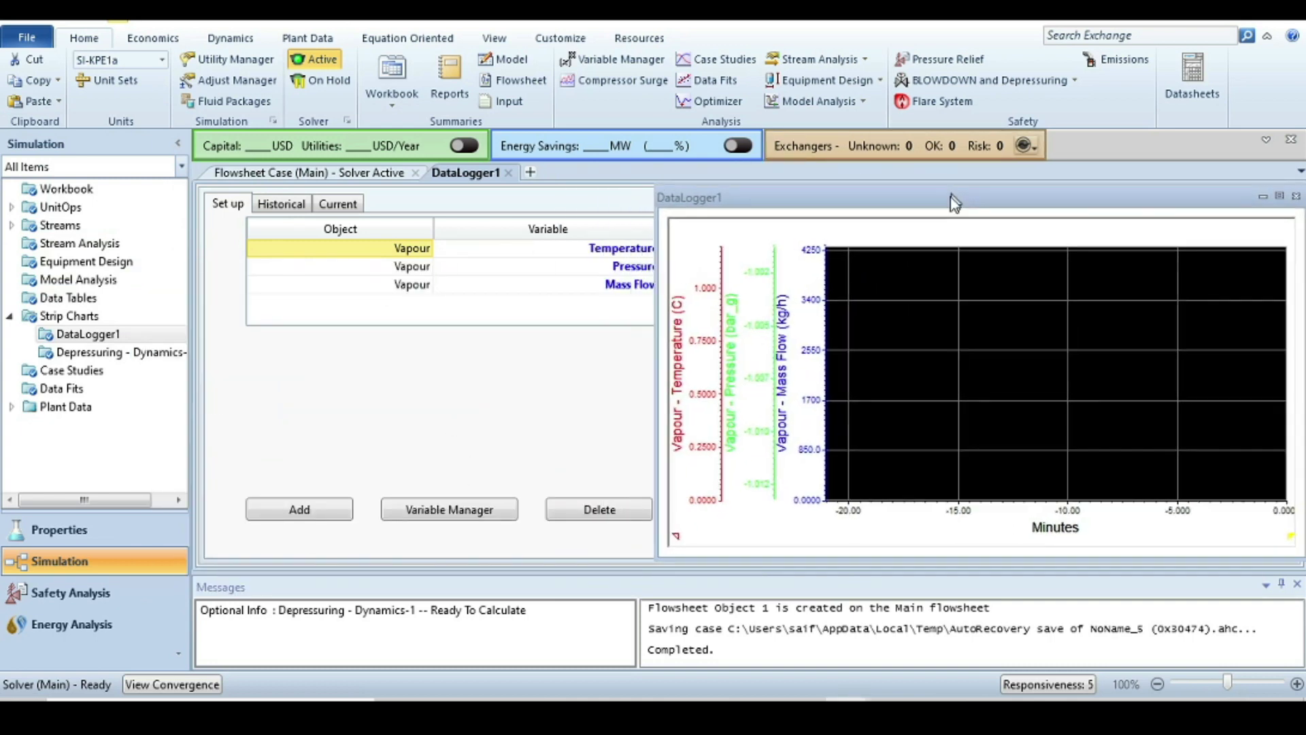
Step: Run the Depressuring - Dynamics-1 blowdown and bring the DataLogger1 chart forward
click(941, 81)
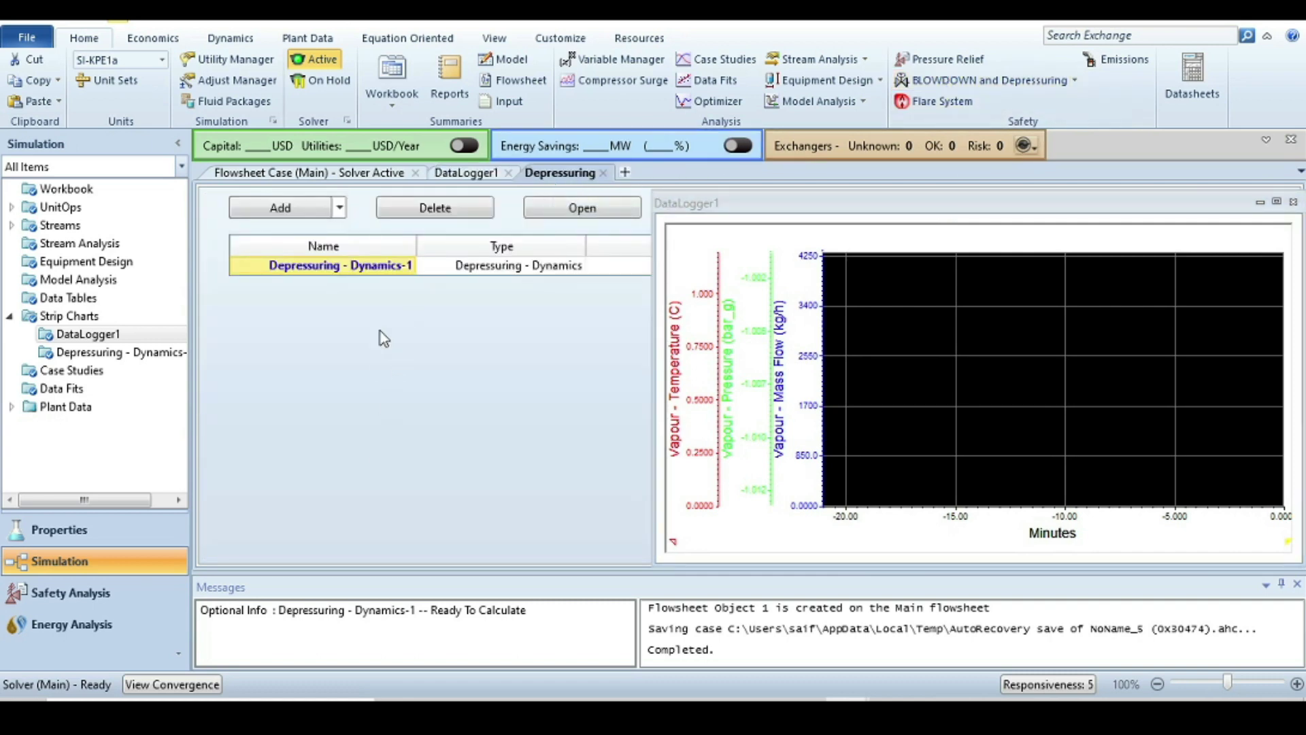
click(556, 209)
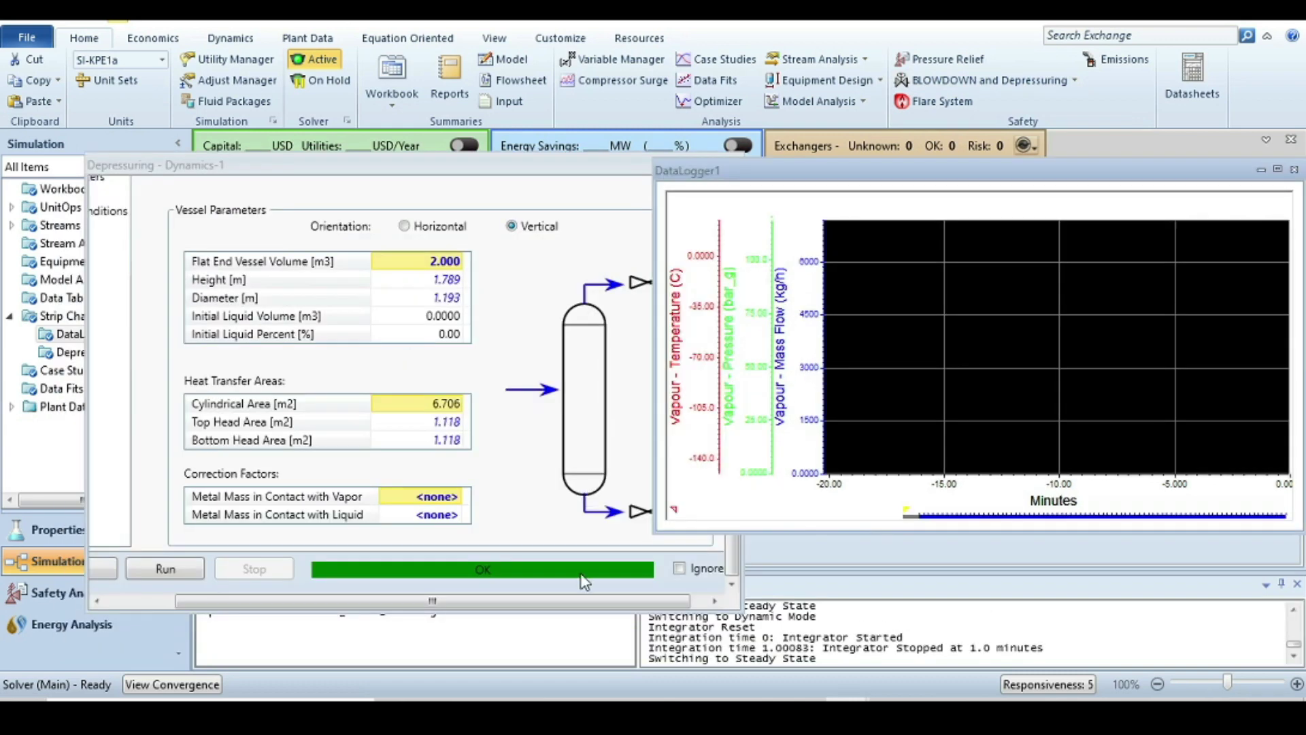
click(161, 567)
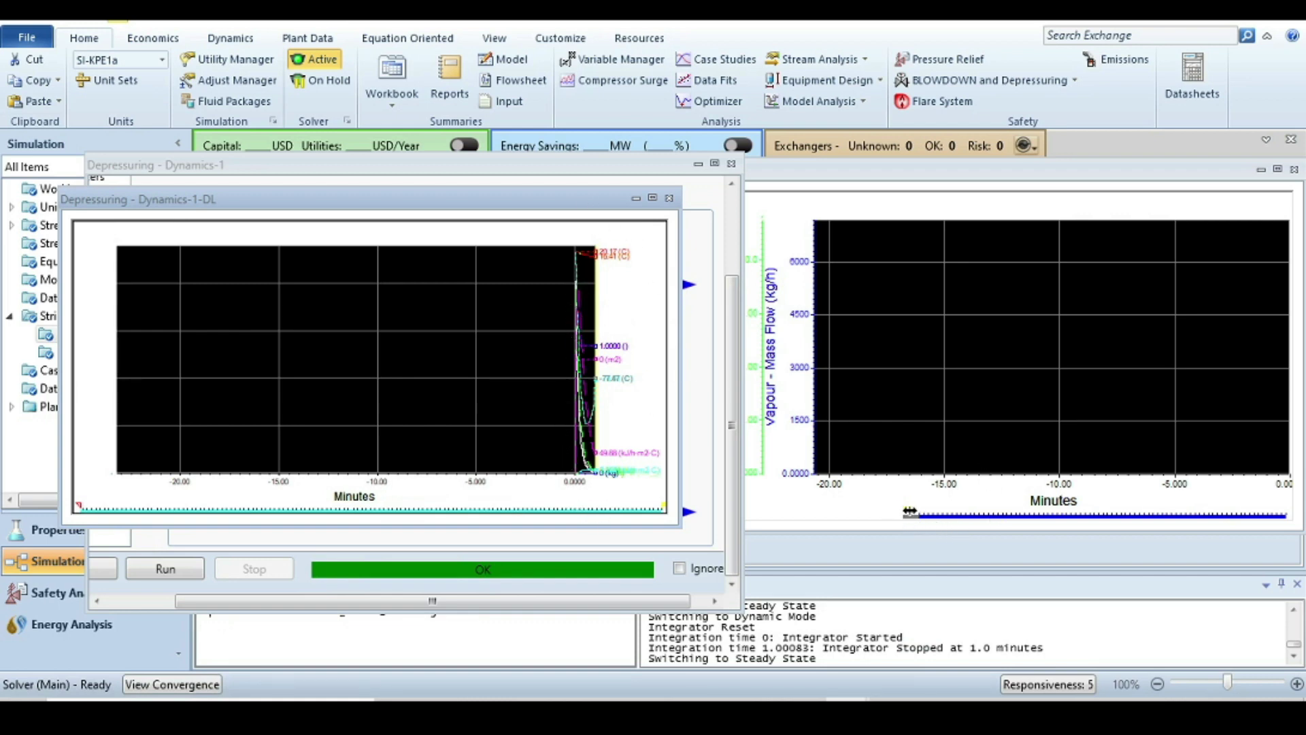
drag(902, 515, 1211, 503)
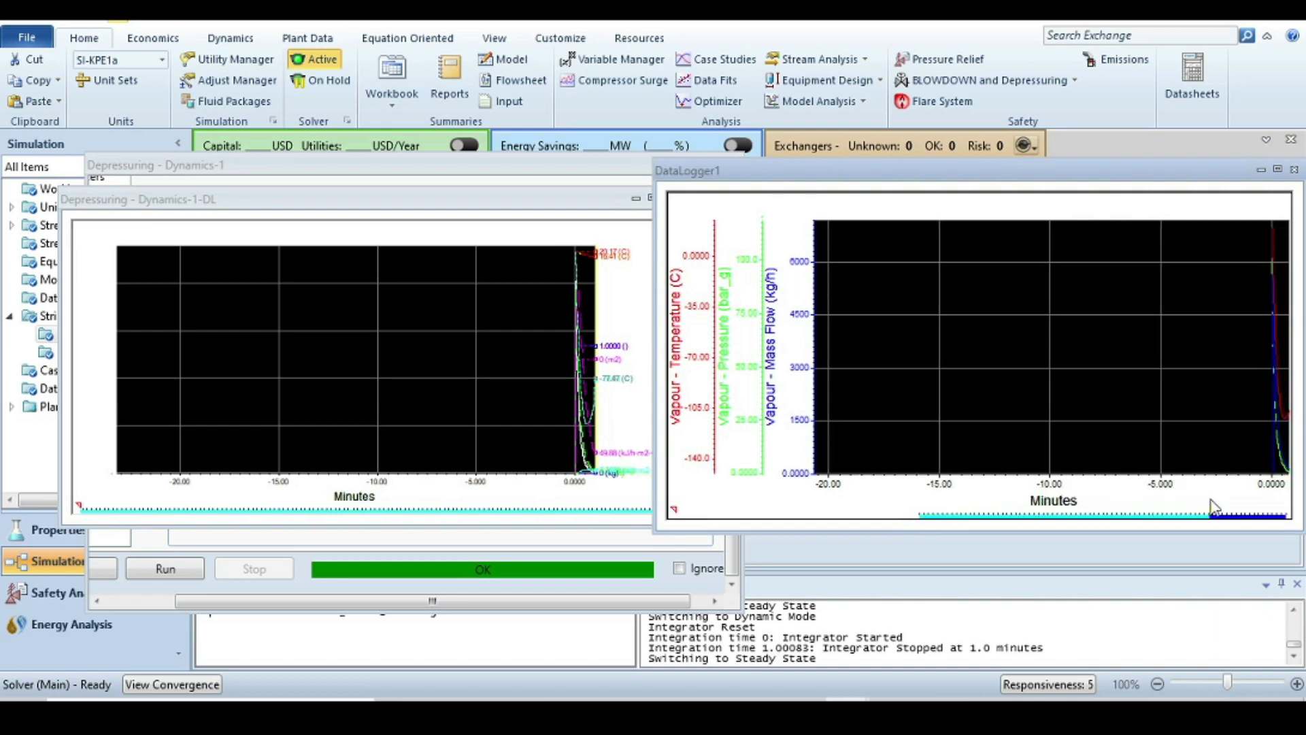
Step: Maximize the DataLogger1 chart, frame its time axis around the 0–1 minute run, then restore it
click(1277, 169)
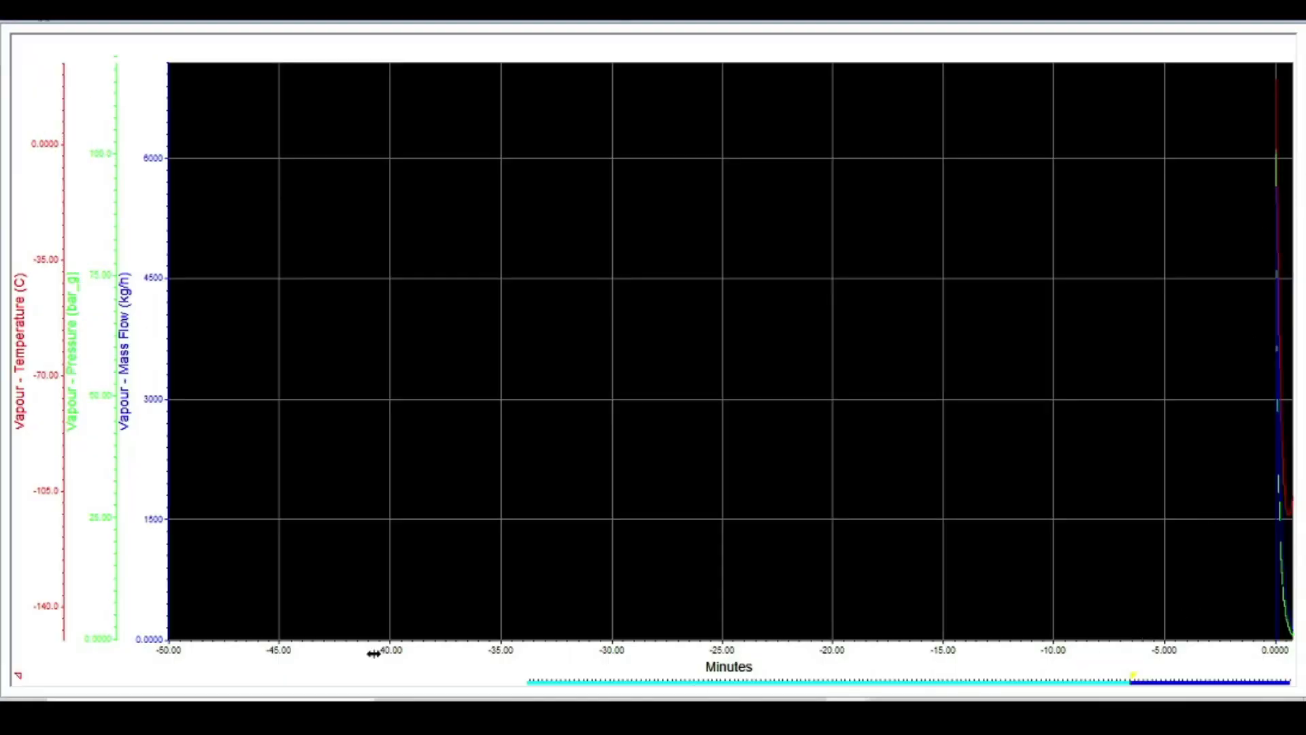
drag(373, 654, 374, 684)
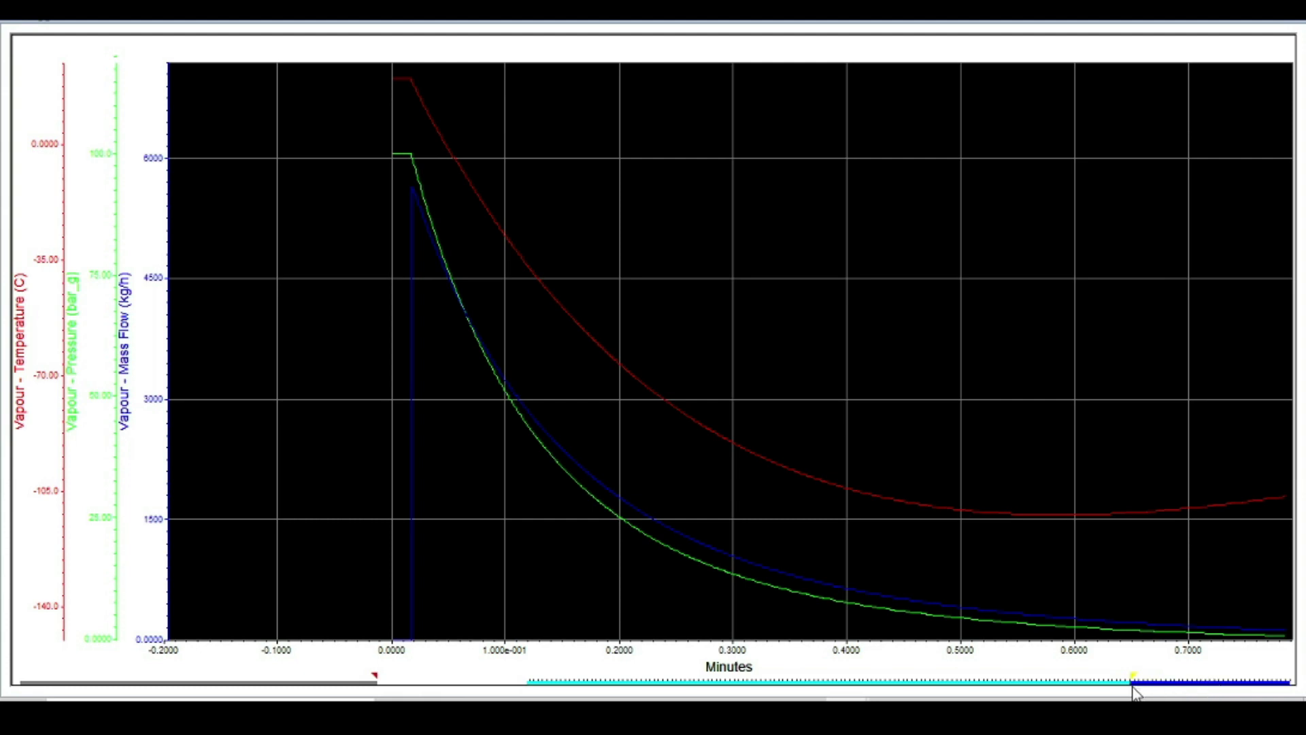
mouse_move(1131, 678)
mouse_down()
mouse_move(1292, 668)
mouse_move(1269, 669)
mouse_up()
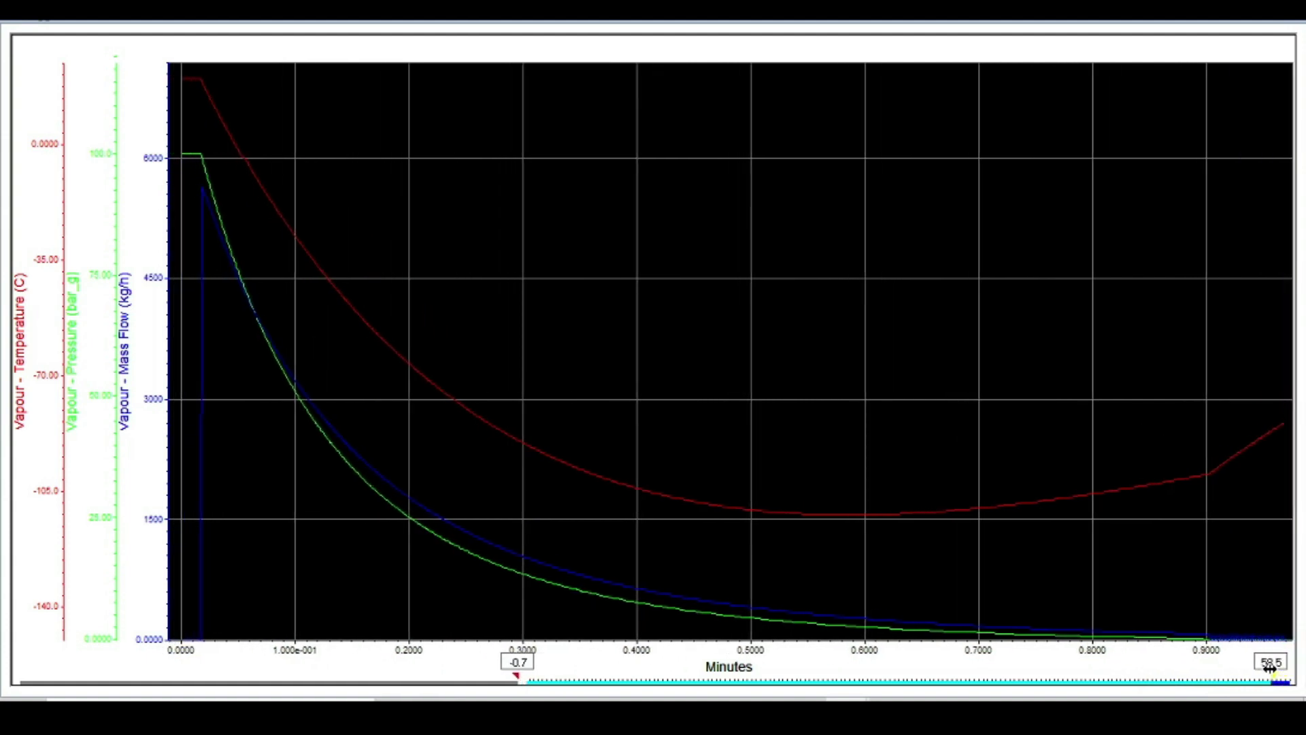
drag(517, 676, 487, 679)
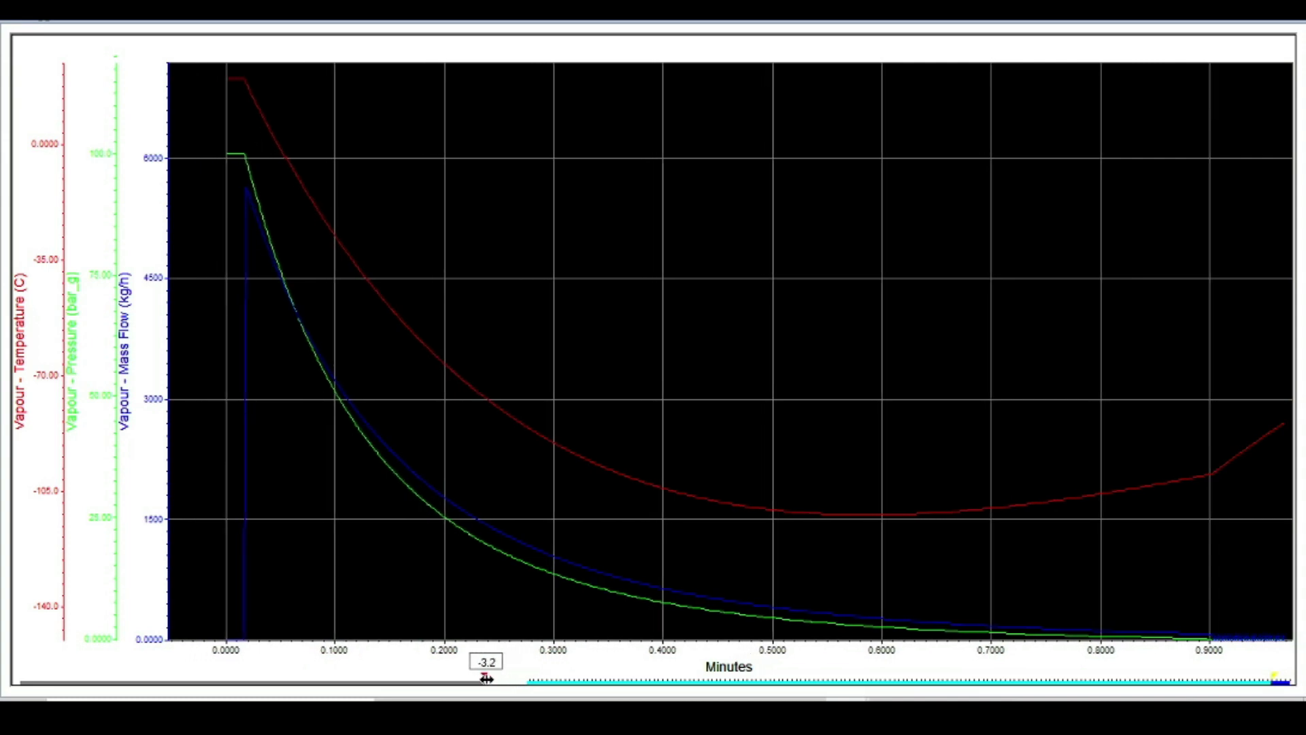
drag(1272, 678, 1289, 679)
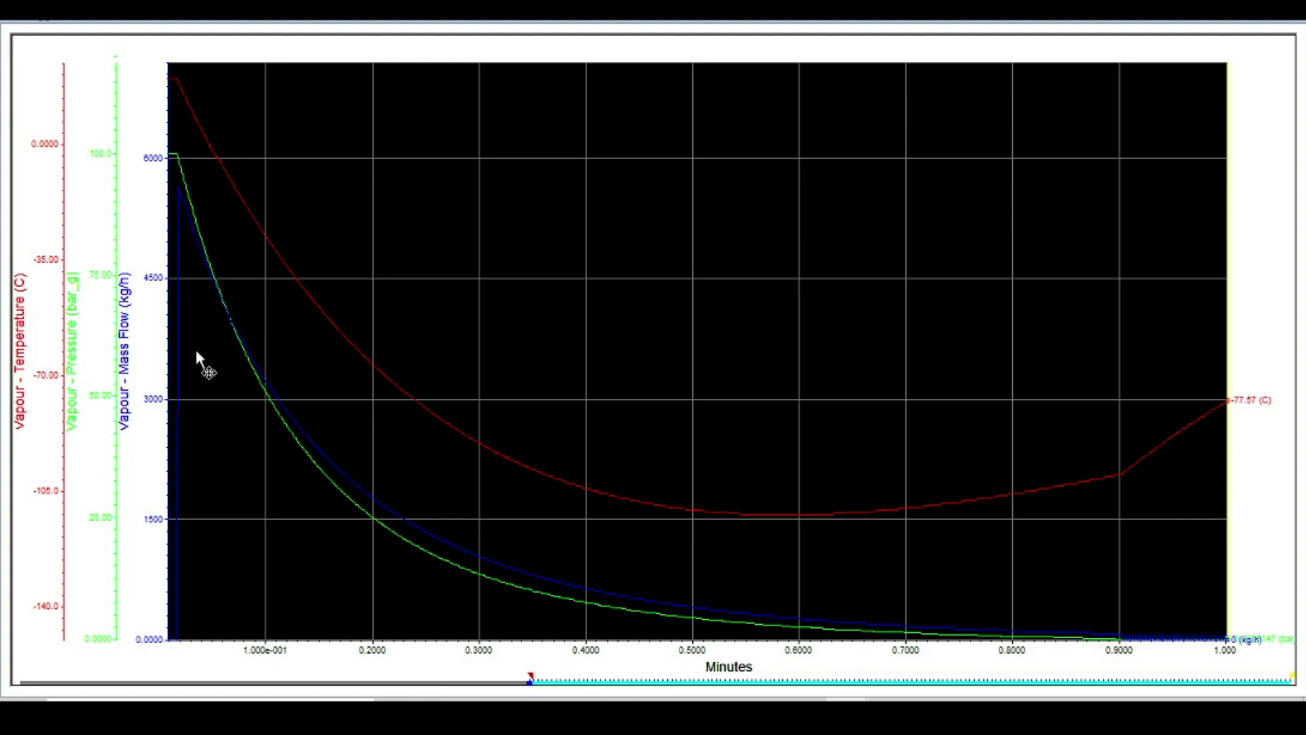
mouse_move(183, 203)
click(1286, 23)
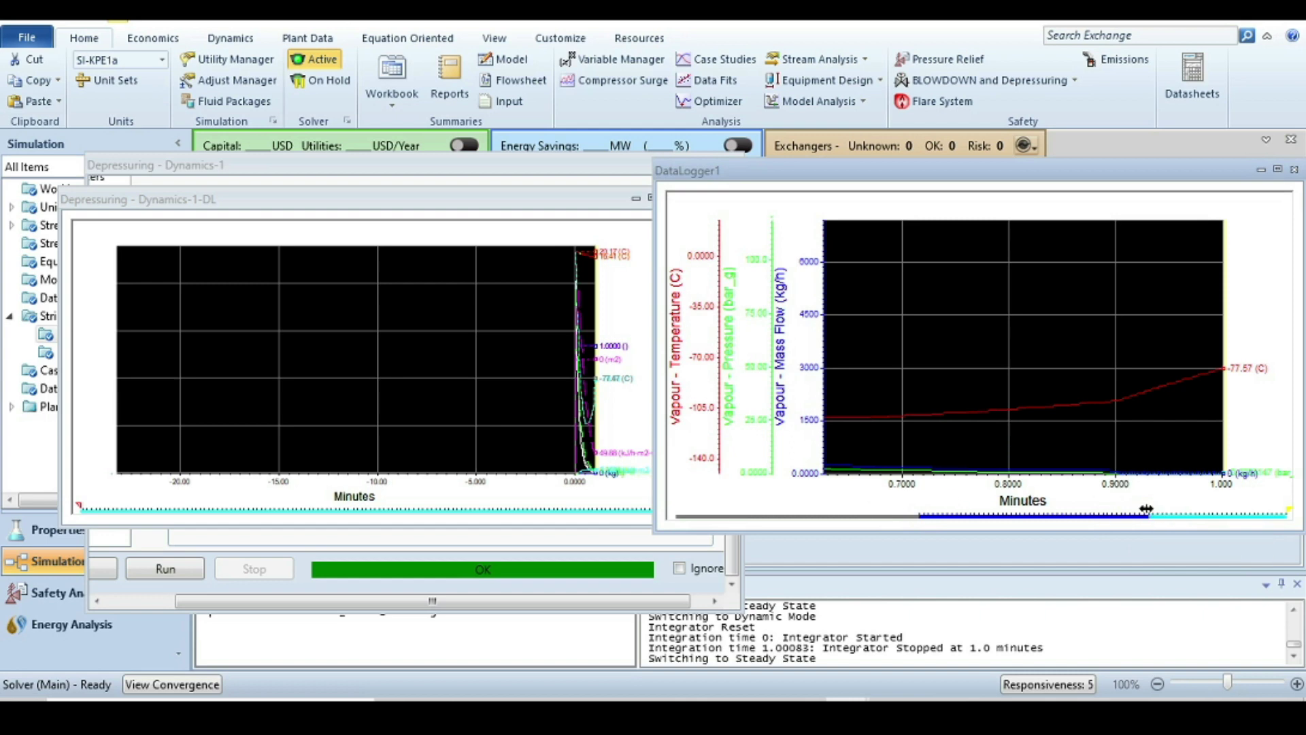
Step: Widen the DataLogger1 time axis to show 0–1.0 minutes
drag(1146, 509, 905, 510)
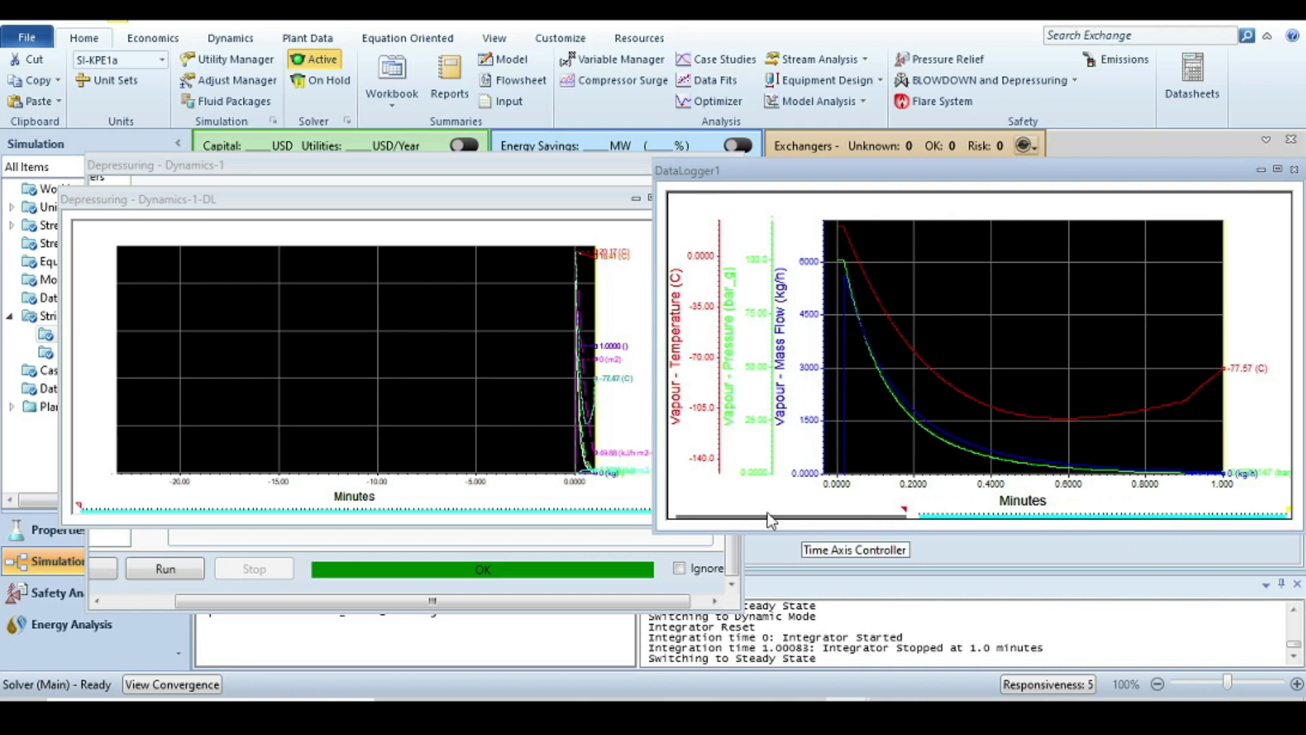